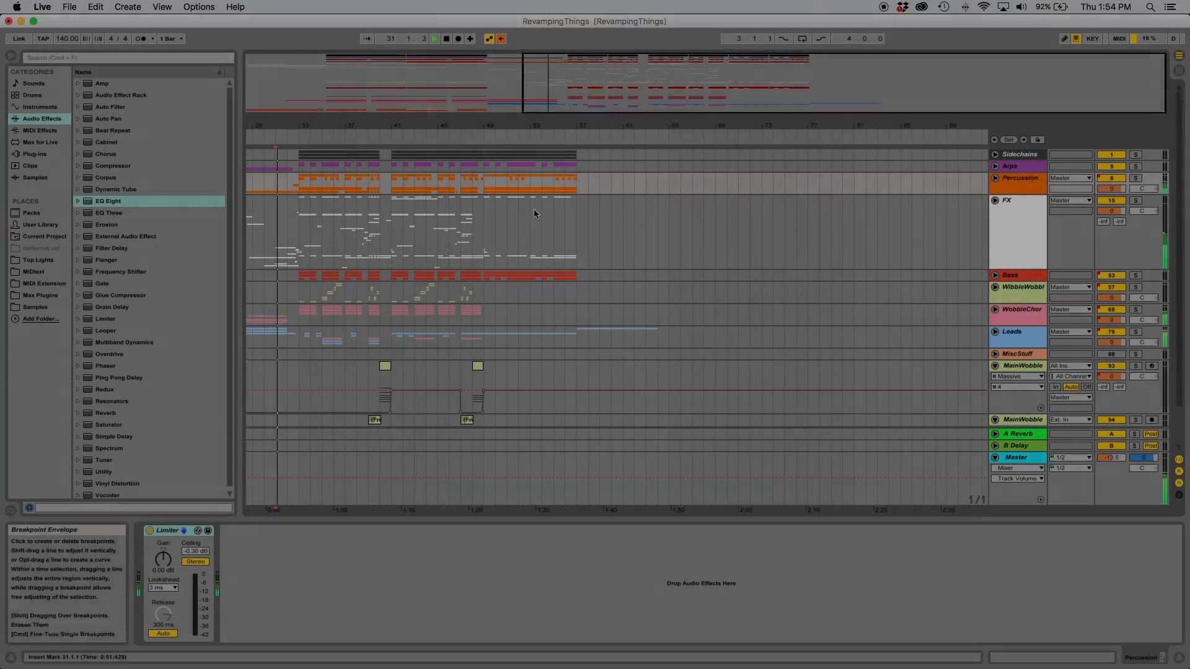
# Unfold the WibbleWobbles group and look through its tracks and their device chains during playback.
pyautogui.press('+')
pyautogui.press('+')
pyautogui.press('+')
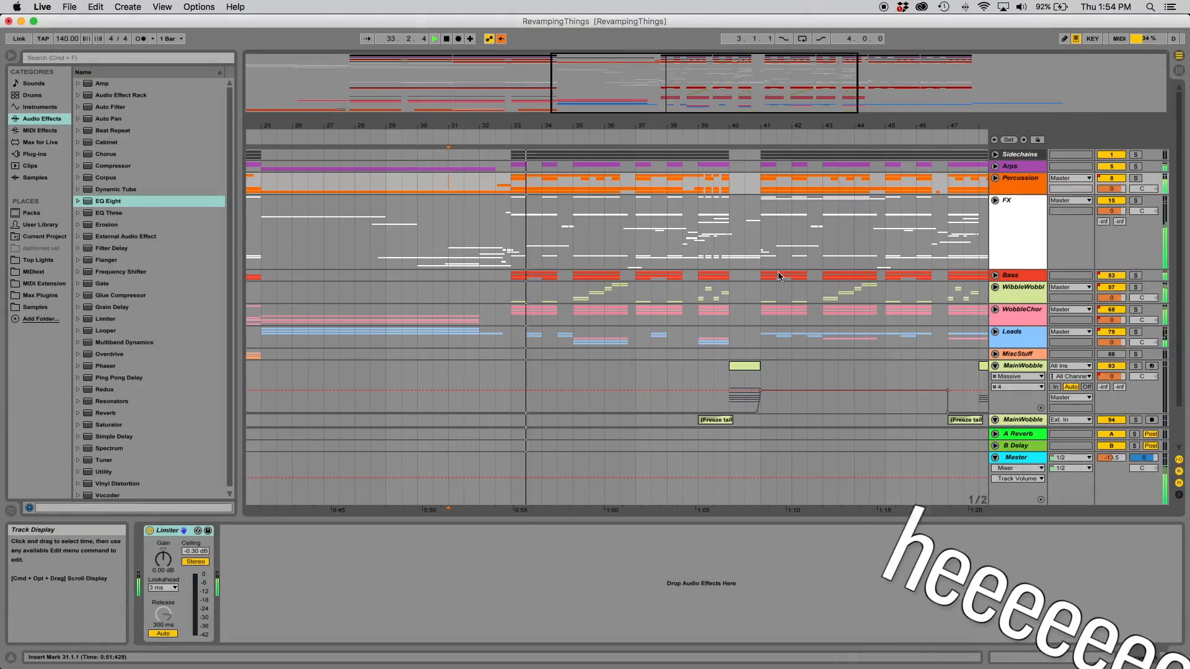
pyautogui.click(1017, 366)
pyautogui.click(996, 287)
pyautogui.click(1026, 320)
pyautogui.click(214, 531)
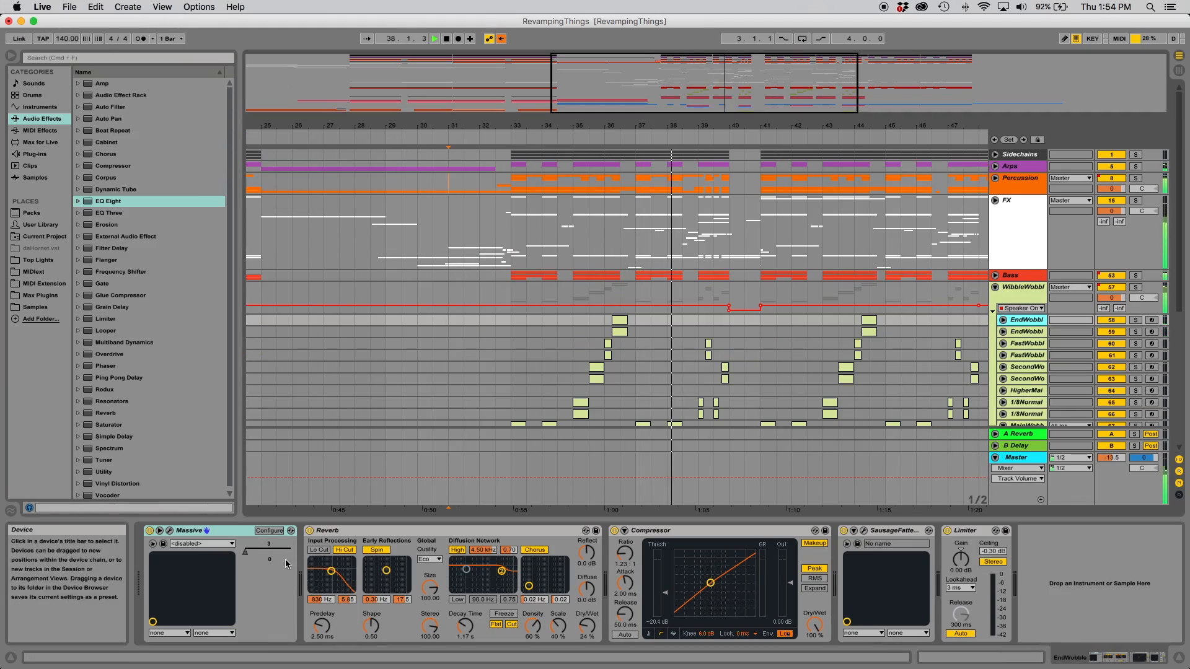
pyautogui.click(1027, 331)
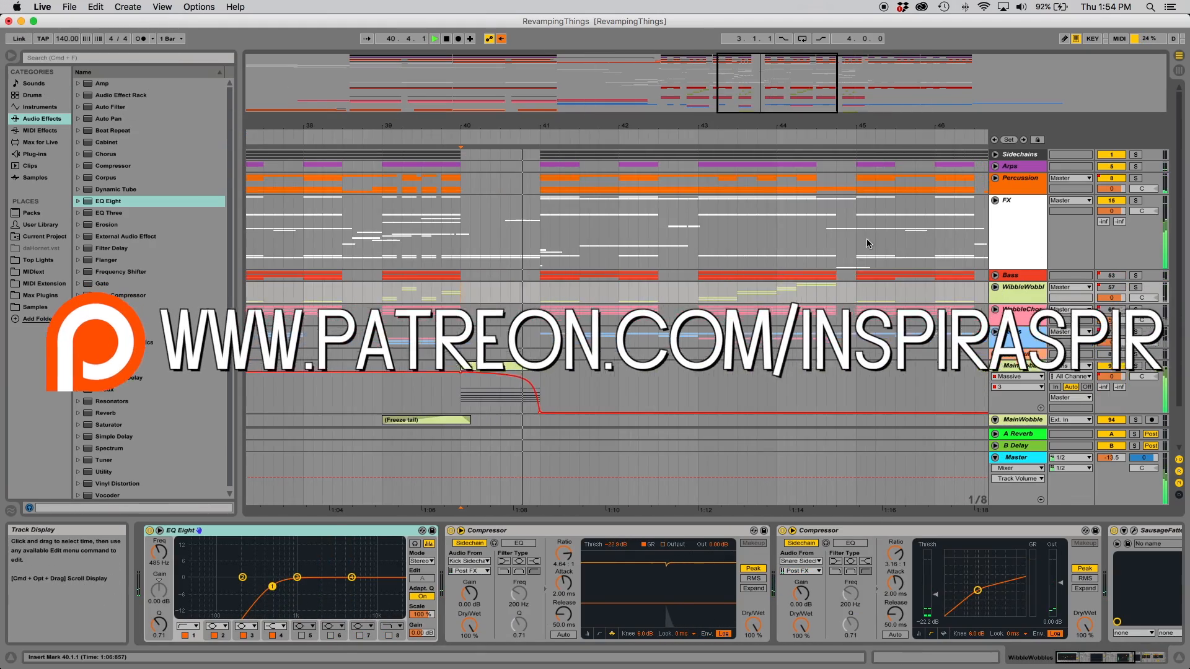
# Inspect the BigFxCrash track inside the FX group, with the track and group folded again at the end.
pyautogui.click(1005, 233)
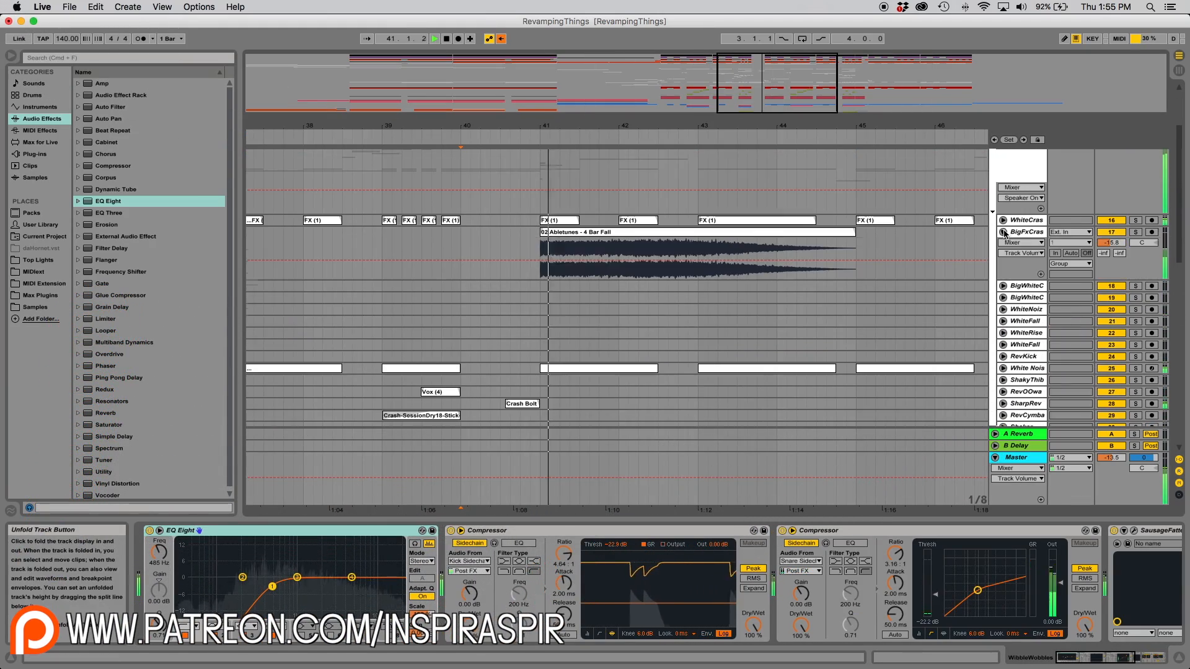
pyautogui.click(1003, 233)
pyautogui.scroll(3, 1004, 229)
pyautogui.click(996, 201)
pyautogui.press('-')
pyautogui.press('-')
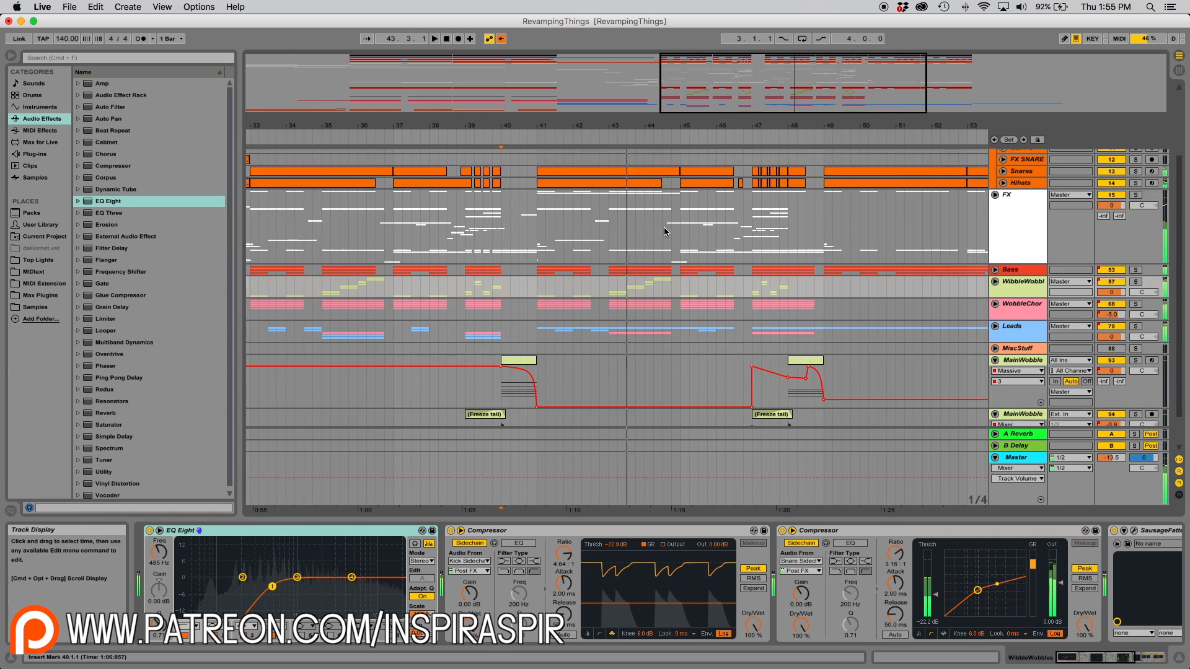
# Unfold the Percussion group and duplicate its Hihats track.
pyautogui.click(996, 165)
pyautogui.click(1021, 257)
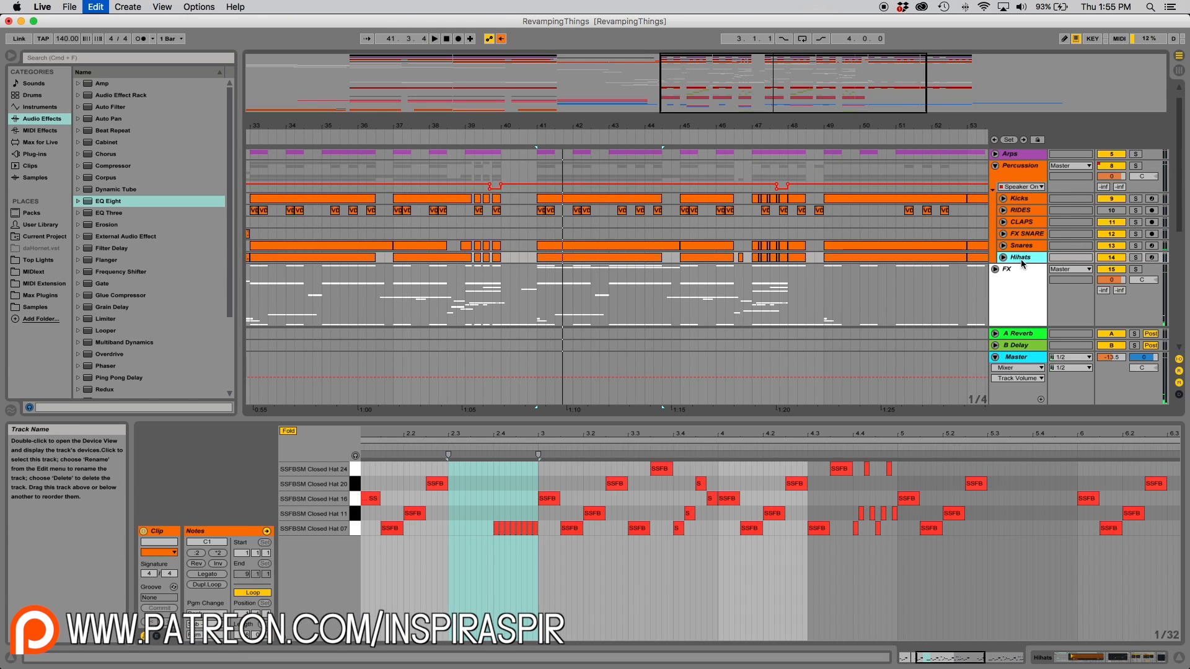
pyautogui.press('super+d')
pyautogui.press('-')
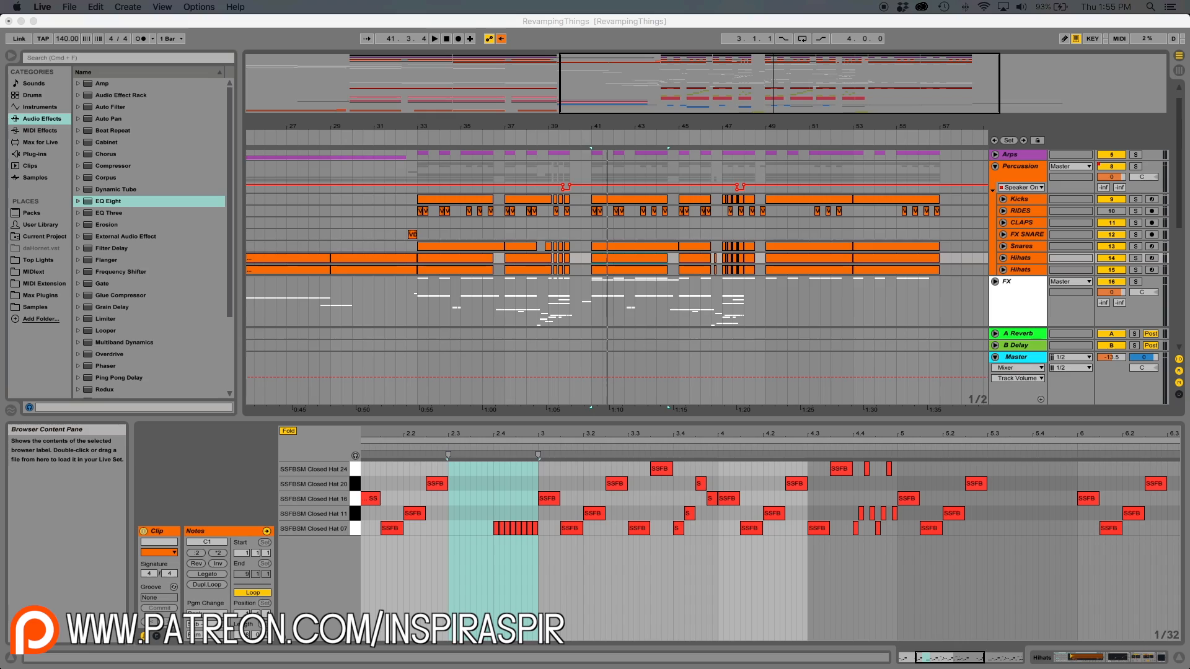
# Delete the duplicated Hihats track's clips before bar 41 and play the arrangement.
pyautogui.doubleClick(608, 59)
pyautogui.click(555, 269)
pyautogui.moveTo(659, 270); pyautogui.dragTo(414, 270)
pyautogui.press('Delete')
pyautogui.click(668, 269)
pyautogui.press('+')
pyautogui.press('+')
pyautogui.press('space')
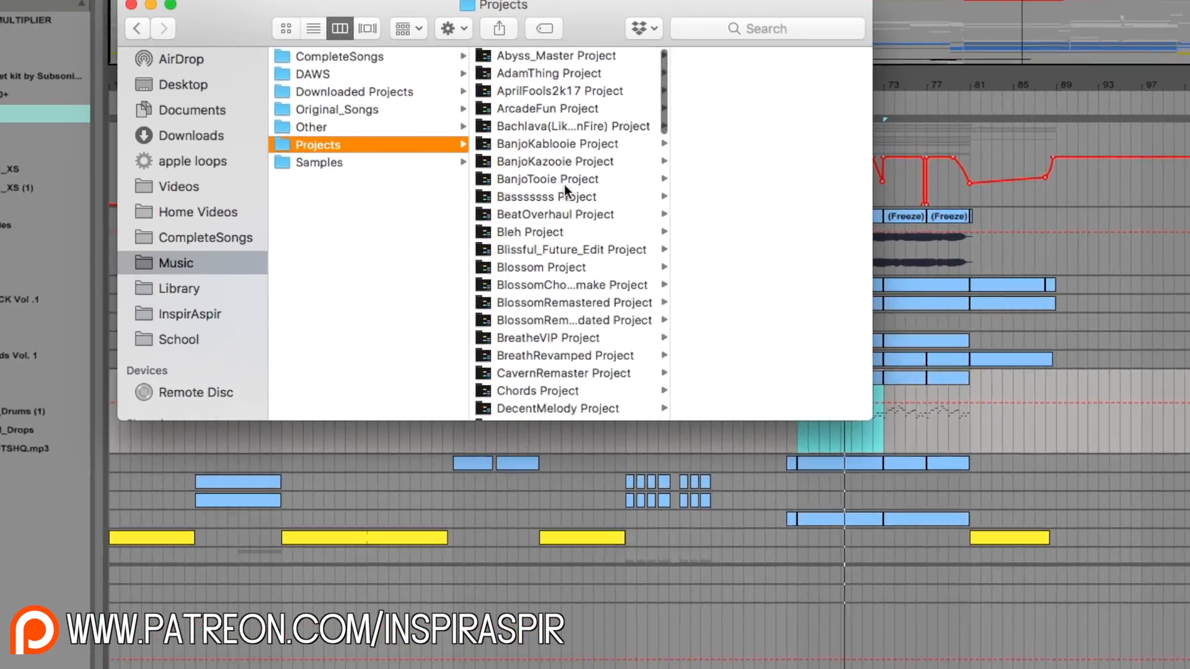
# Browse the music project list in Finder's Projects folder from start to end and back.
pyautogui.scroll(-7, 535, 191)
pyautogui.scroll(2, 535, 177)
pyautogui.scroll(-10, 705, 255)
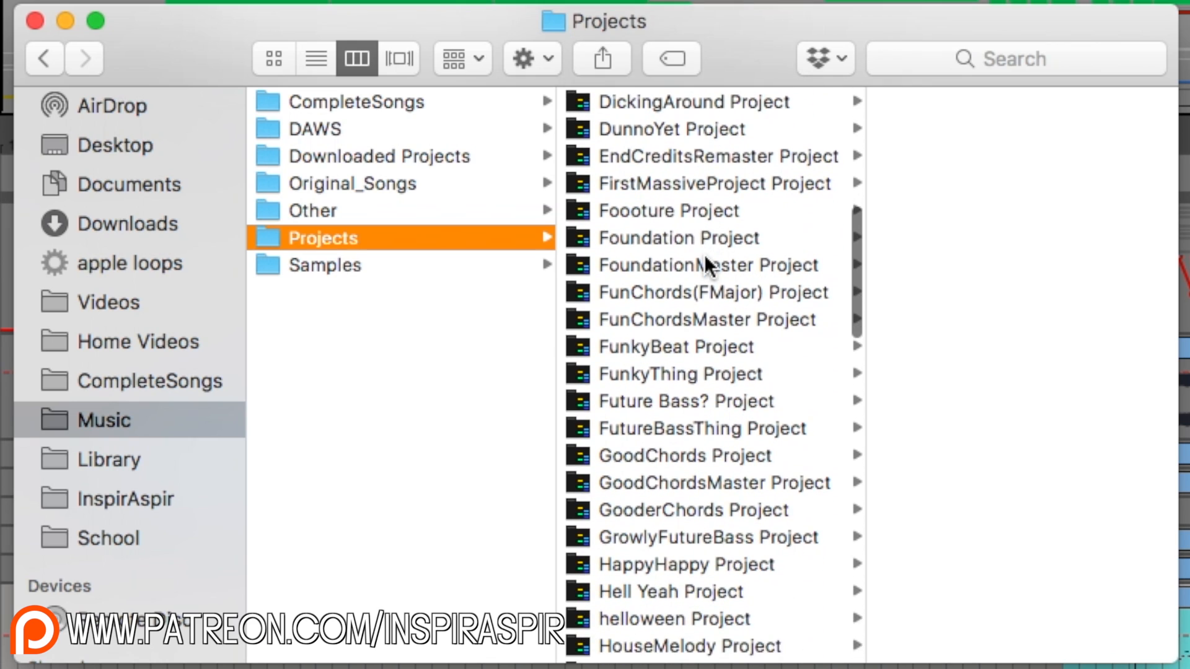
pyautogui.scroll(-8, 704, 255)
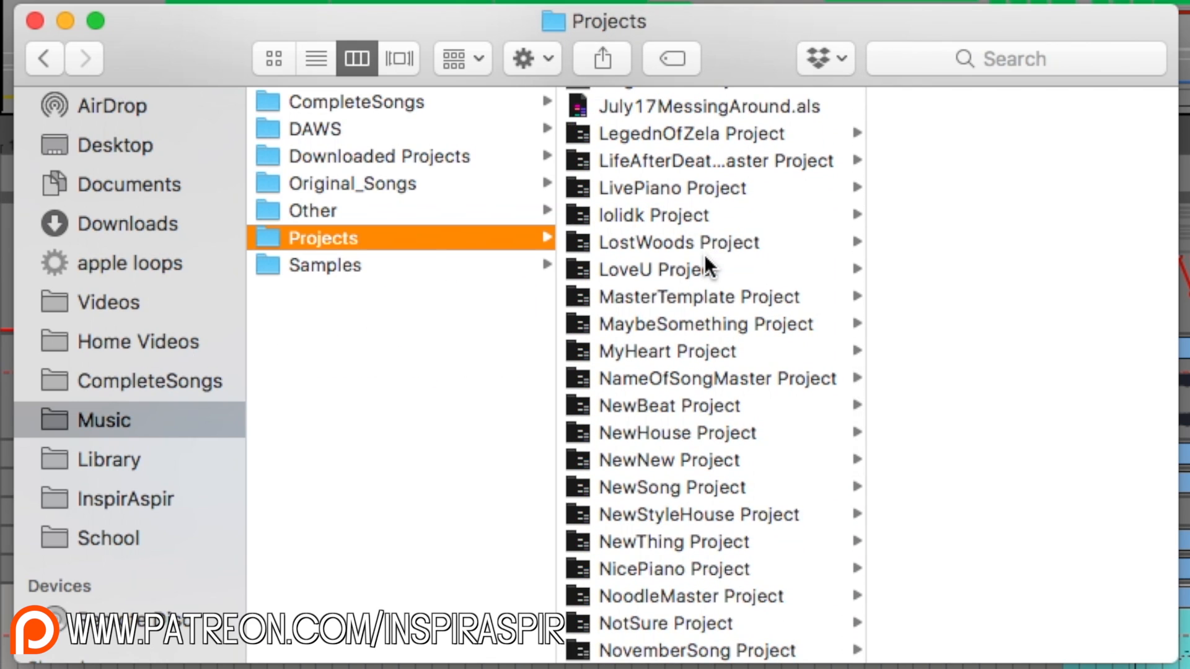
pyautogui.scroll(-15, 704, 254)
pyautogui.scroll(20, 704, 255)
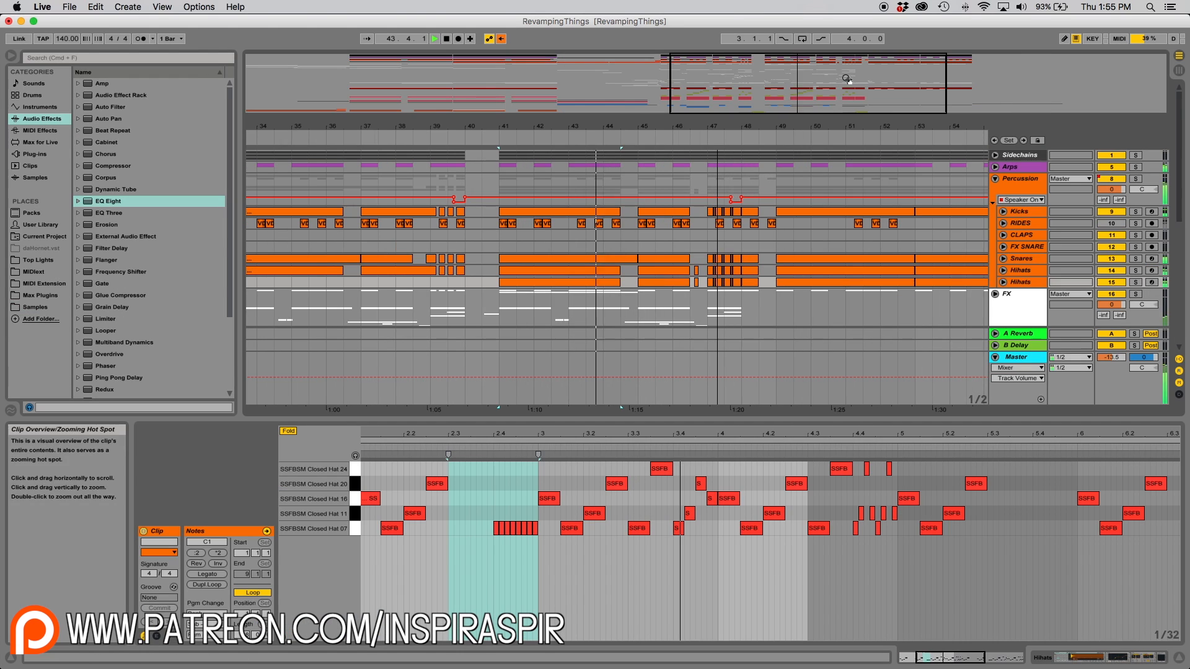
# Remove the closed-hat samples from the pads of the ExcitingHihats track's Drum Rack.
pyautogui.click(1027, 281)
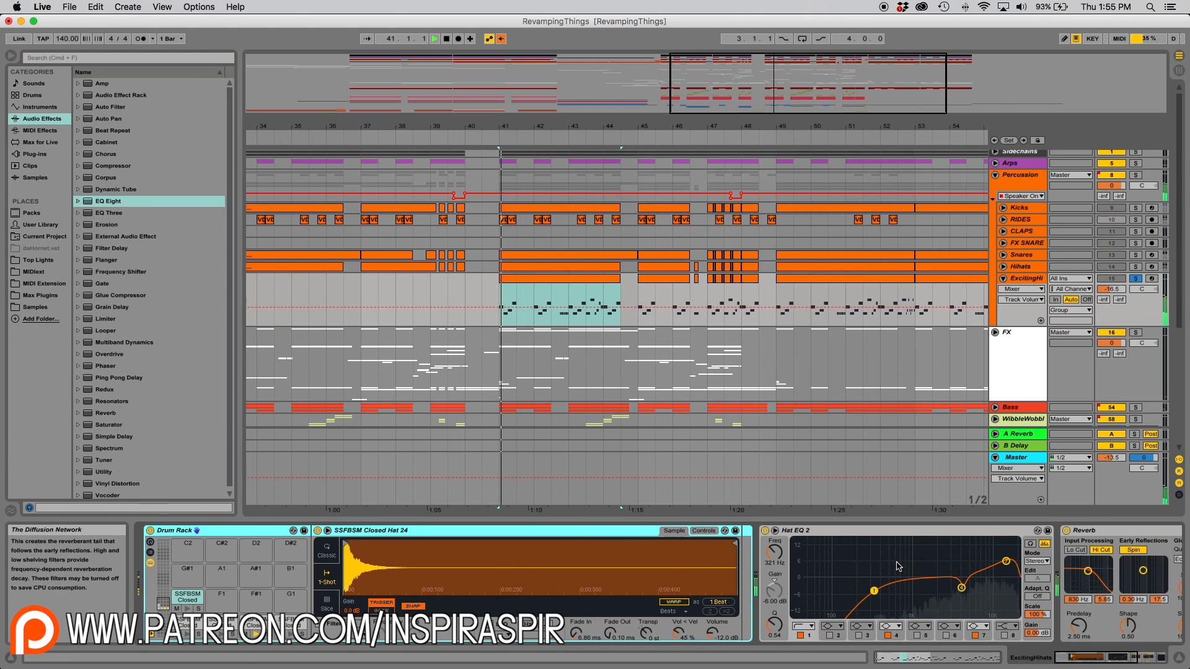
pyautogui.click(254, 625)
pyautogui.press('Delete')
pyautogui.click(290, 623)
pyautogui.press('Delete')
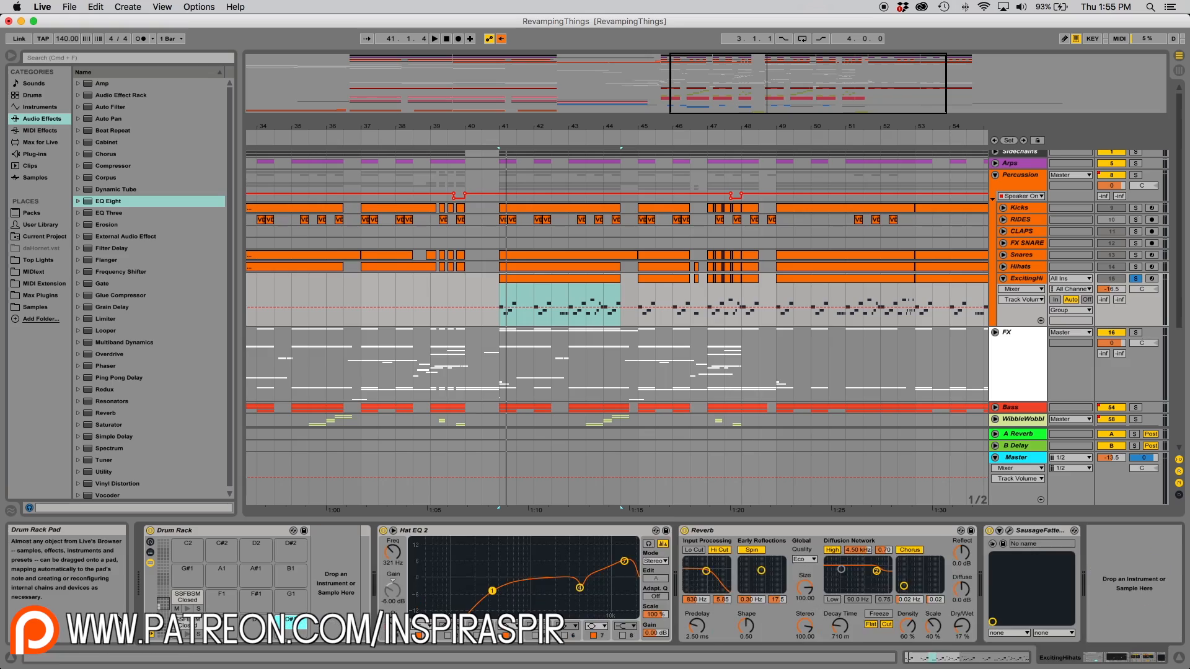
pyautogui.click(188, 599)
pyautogui.press('Delete')
# Trim the WA Drum Loop150BPM No Kicks8 audio clip down to its short opening hit and open it in the clip view.
pyautogui.click(524, 279)
pyautogui.press('+')
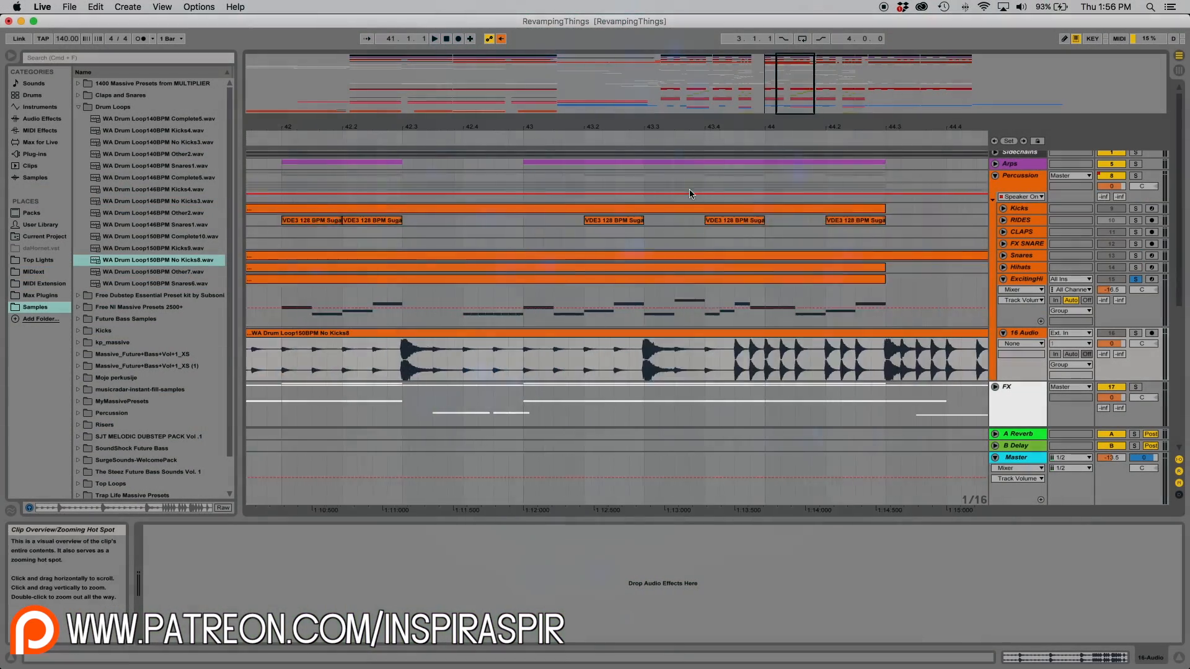
pyautogui.rightClick(319, 359)
pyautogui.click(334, 398)
pyautogui.click(347, 333)
pyautogui.press('Delete')
pyautogui.doubleClick(305, 334)
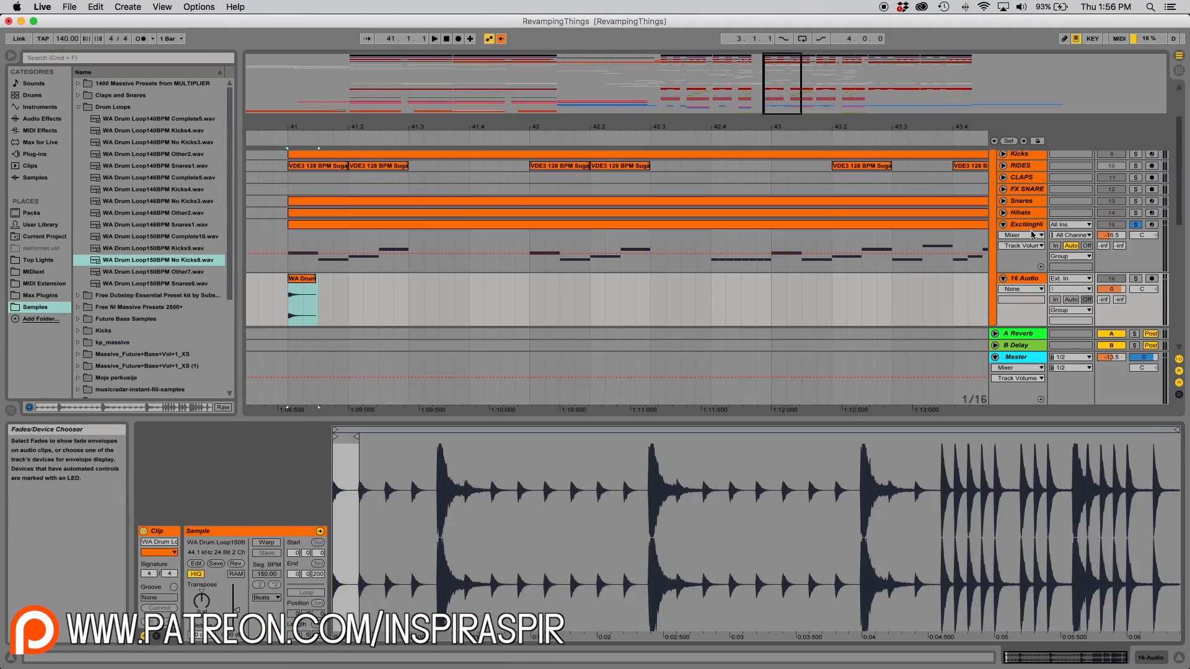
# Load the trimmed drum loop hit into the ExcitingHihats Drum Rack and delete the 16 Audio track.
pyautogui.doubleClick(1026, 224)
pyautogui.click(312, 279)
pyautogui.click(1026, 224)
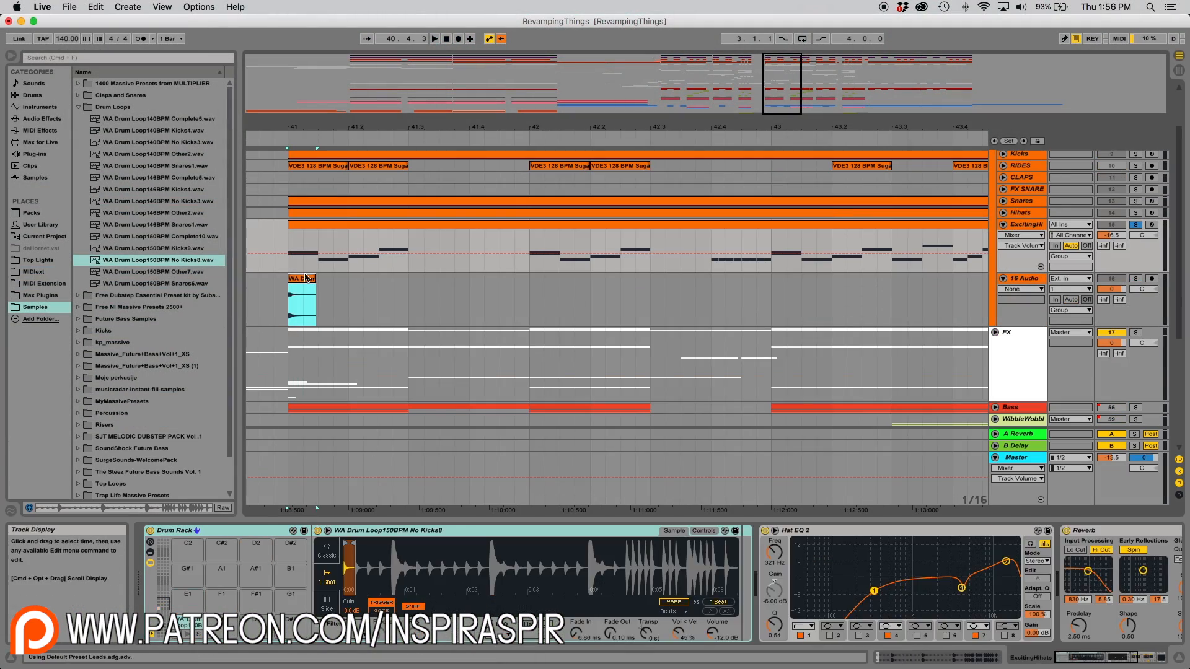
pyautogui.click(1034, 281)
pyautogui.press('Delete')
# Clear all notes from the ExcitingHihats MIDI clip that starts at bar 41.
pyautogui.click(409, 224)
pyautogui.press('space')
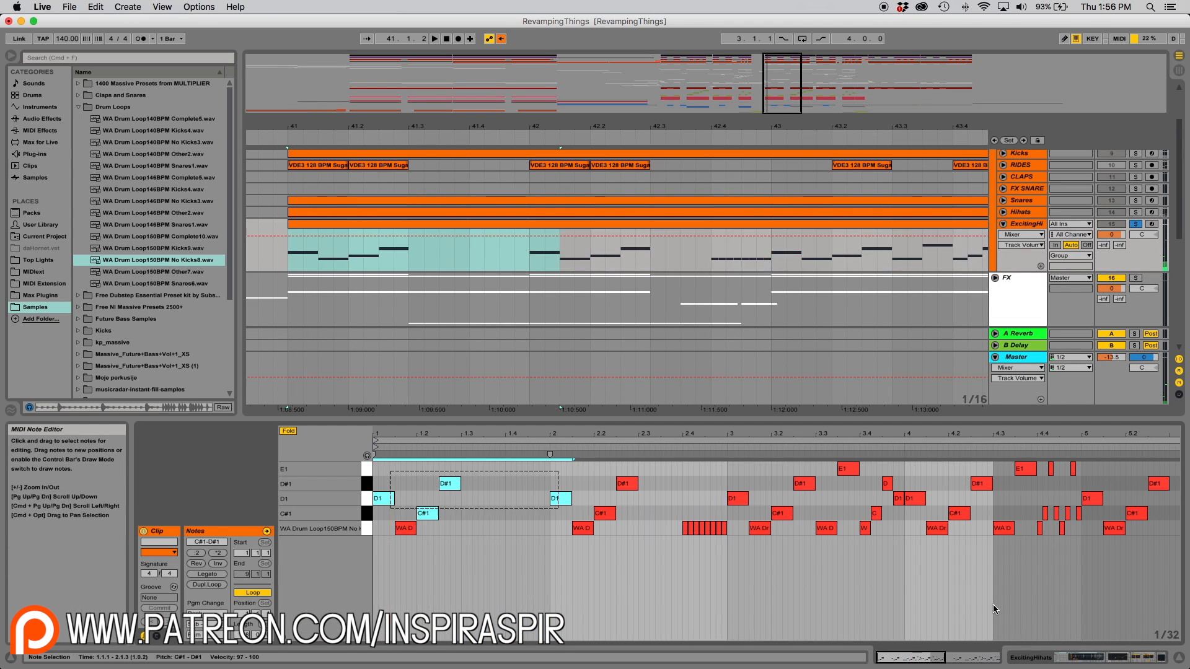
pyautogui.press('super+a')
pyautogui.press('Delete')
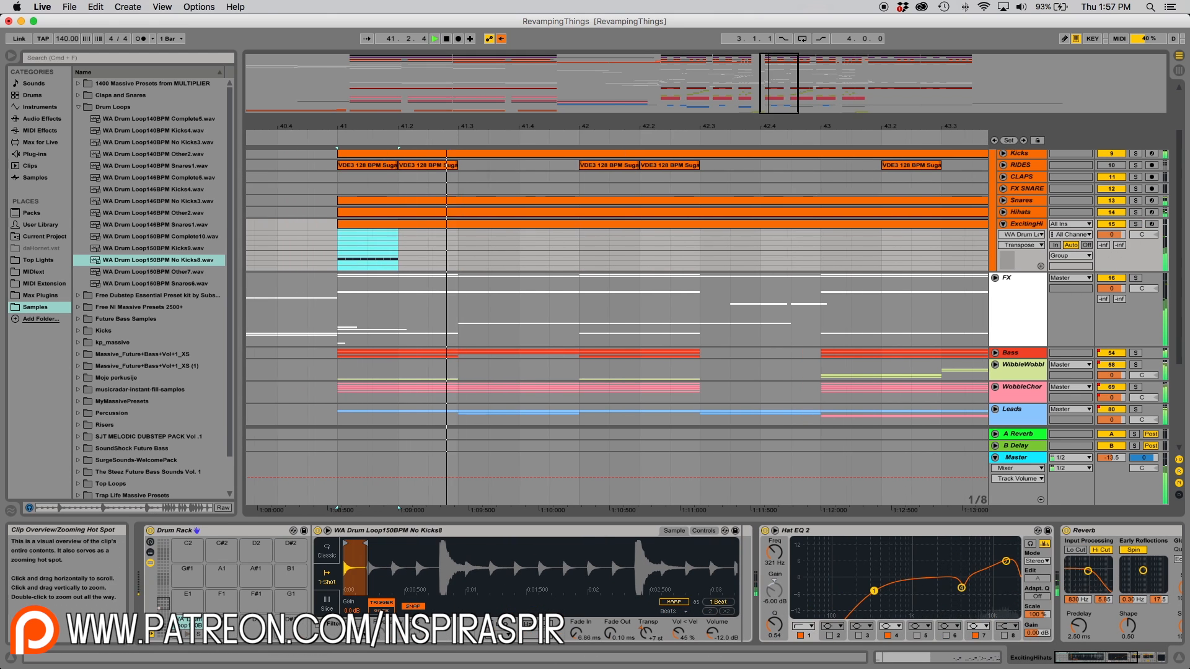
# Draw 1/16 hi-hat notes at 2.4.3 and 3.4.3 on the drum loop sample's row in the ExcitingHihats clip.
pyautogui.press('-')
pyautogui.click(566, 228)
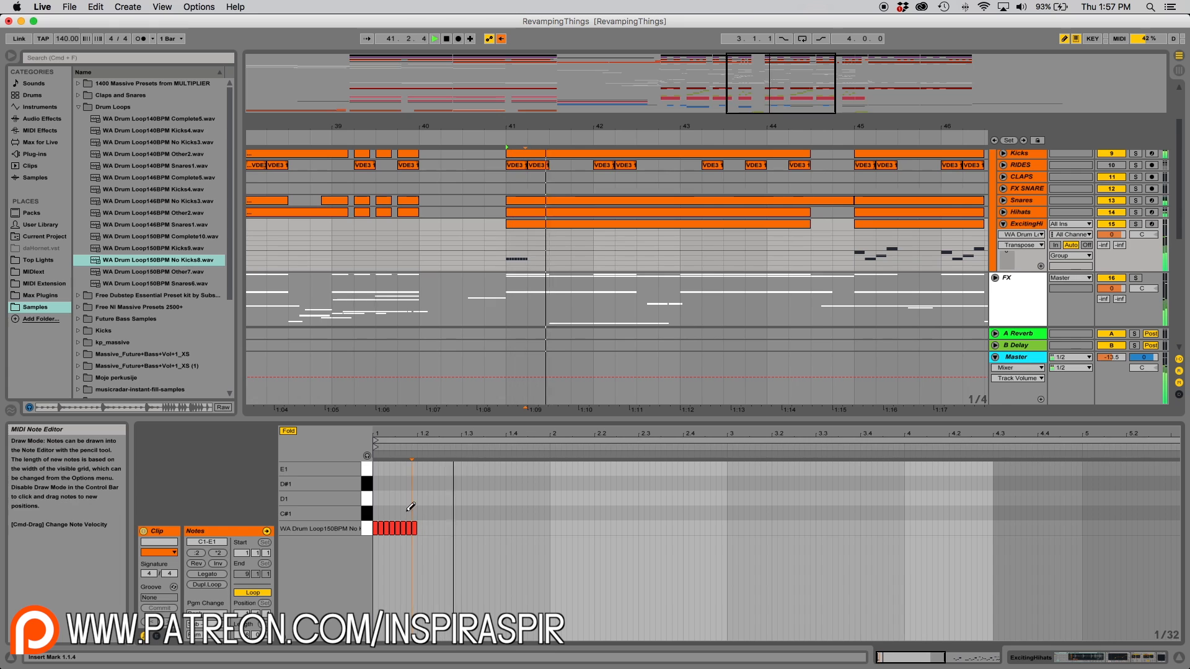
pyautogui.press('space')
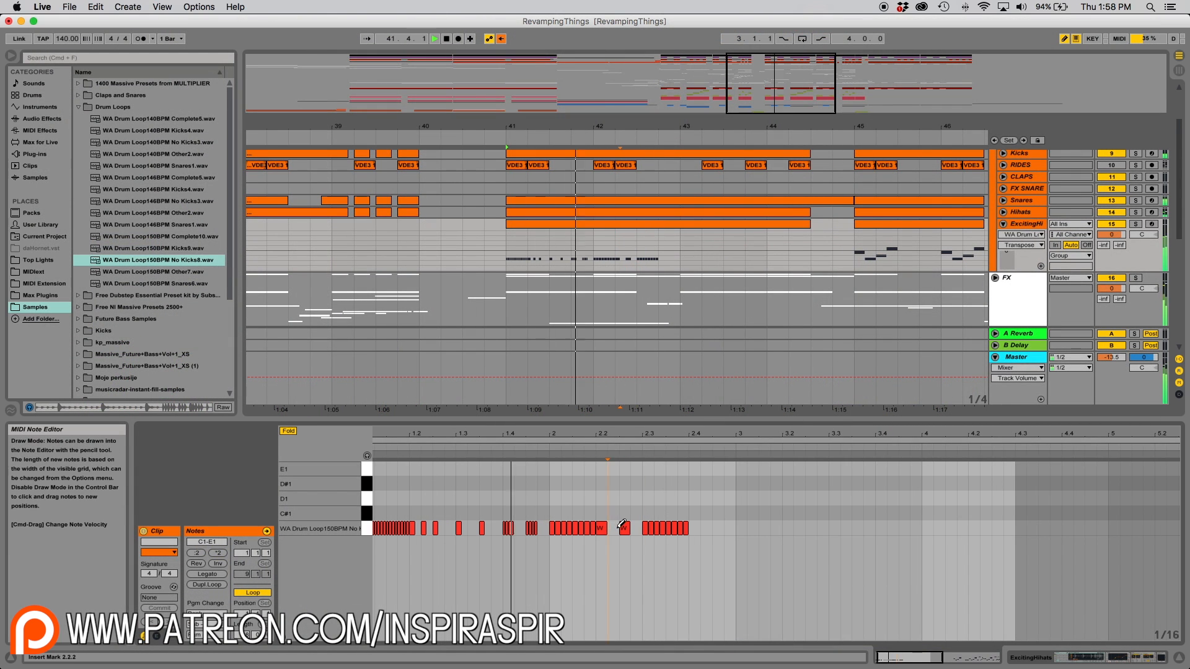
pyautogui.click(720, 527)
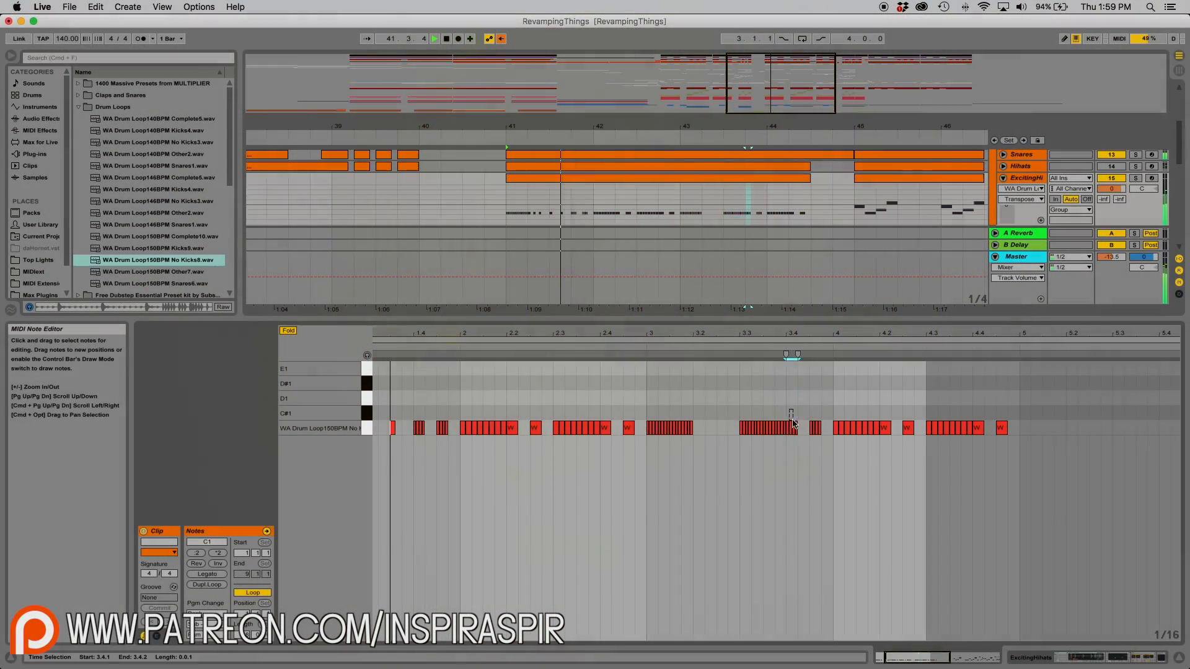
pyautogui.click(816, 425)
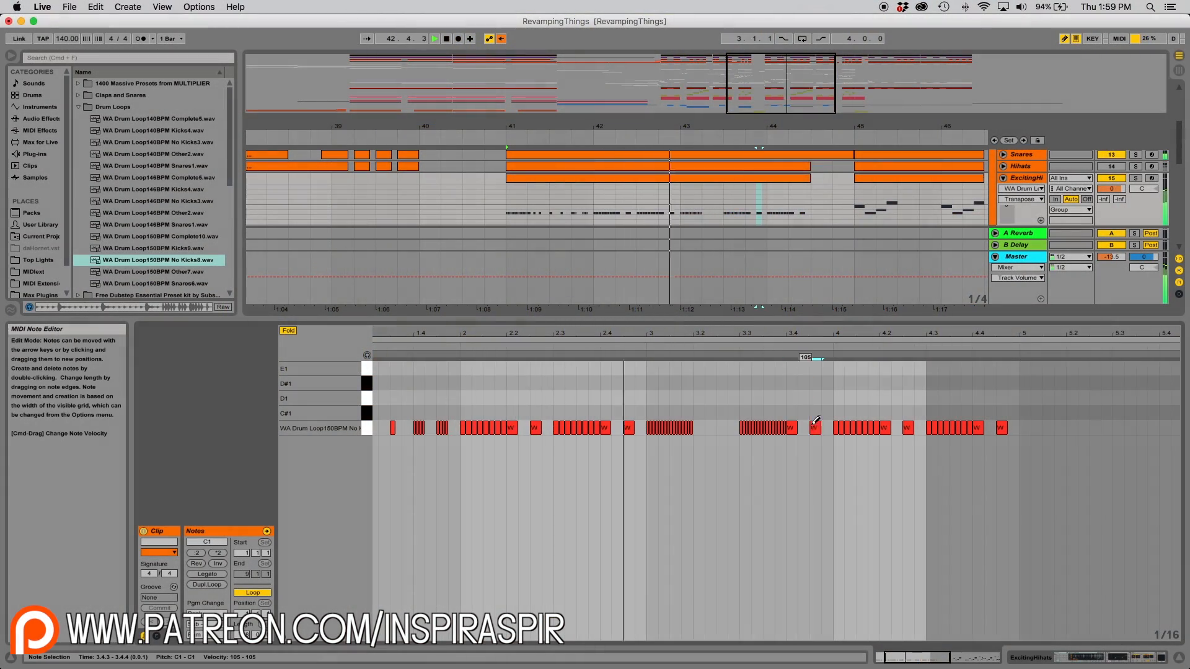
pyautogui.hscroll(-3, 727, 435)
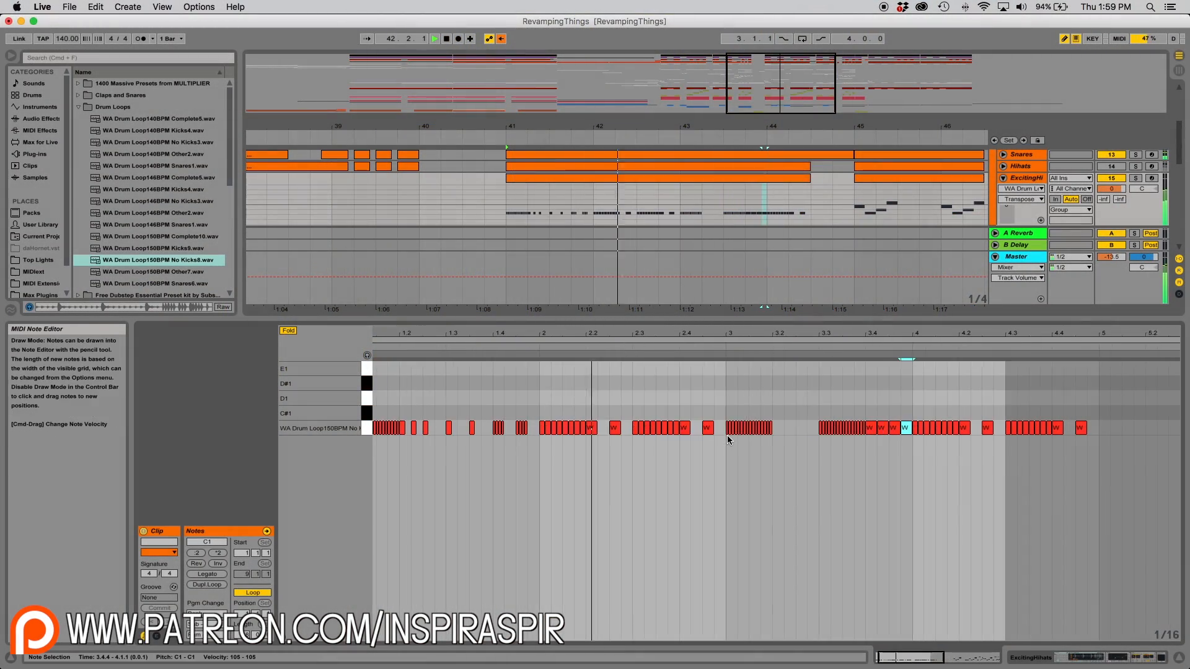
# Narrow the note grid to 1/32 and draw short hi-hat notes at 3.2.1, 3.2.2 and 3.2.3.
pyautogui.hscroll(2, 744, 437)
pyautogui.press('space')
pyautogui.press('space')
pyautogui.press('super+1')
pyautogui.click(716, 426)
pyautogui.click(728, 426)
pyautogui.click(739, 426)
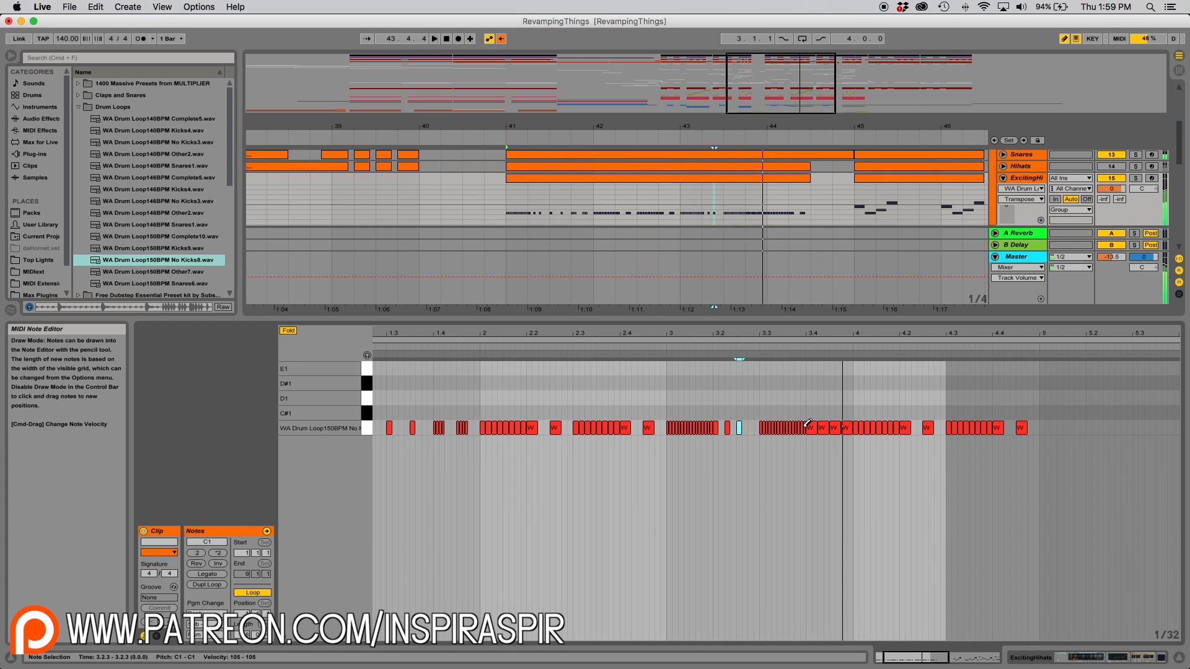
# Listen to the ExcitingHihats track in solo and extend its first clip to bar 45.
pyautogui.click(1137, 178)
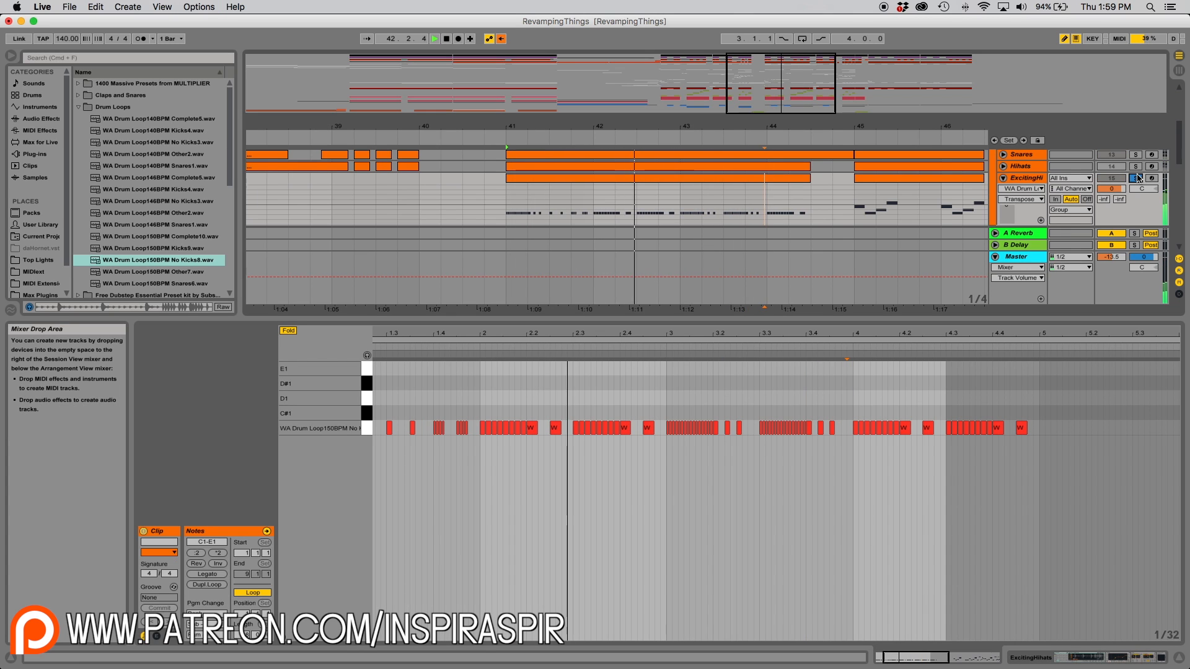
pyautogui.moveTo(919, 659); pyautogui.dragTo(918, 657)
pyautogui.moveTo(809, 178); pyautogui.dragTo(853, 178)
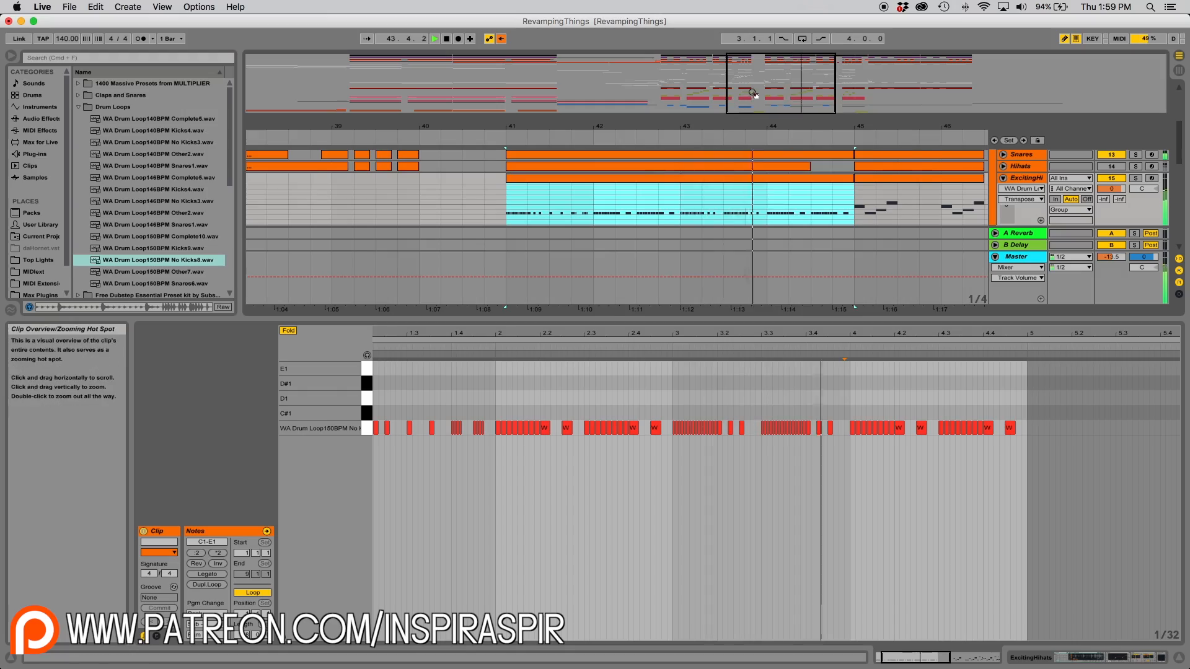
pyautogui.moveTo(753, 96); pyautogui.dragTo(780, 93)
pyautogui.press('space')
pyautogui.press('space')
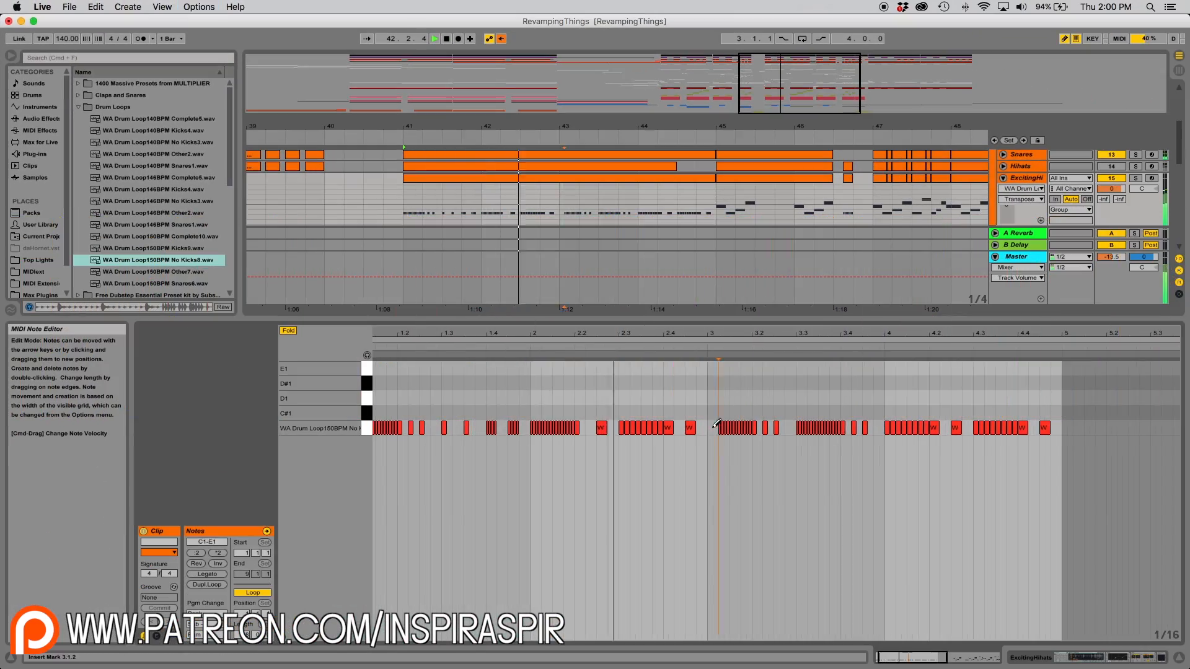
# Replace the fast hi-hat run at the start of bar 3 with 1/16 notes at 3.1.1 and 3.1.2.
pyautogui.click(714, 428)
pyautogui.press('space')
pyautogui.press('space')
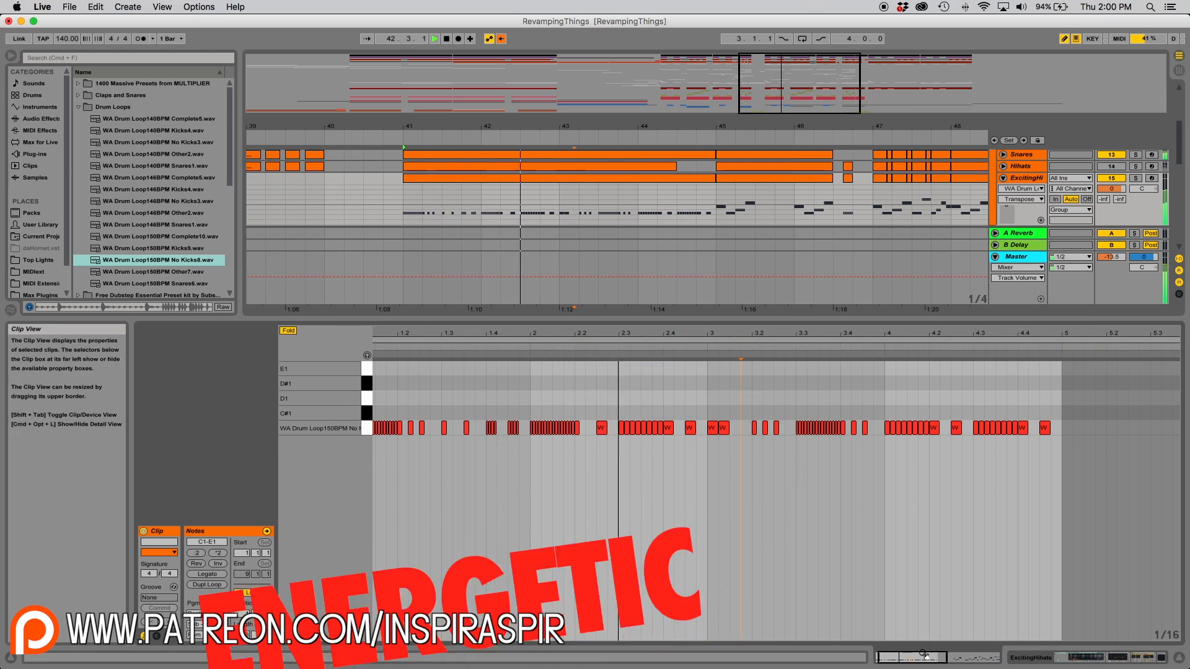
pyautogui.moveTo(913, 657); pyautogui.dragTo(914, 660)
pyautogui.click(732, 428)
pyautogui.press('space')
pyautogui.press('space')
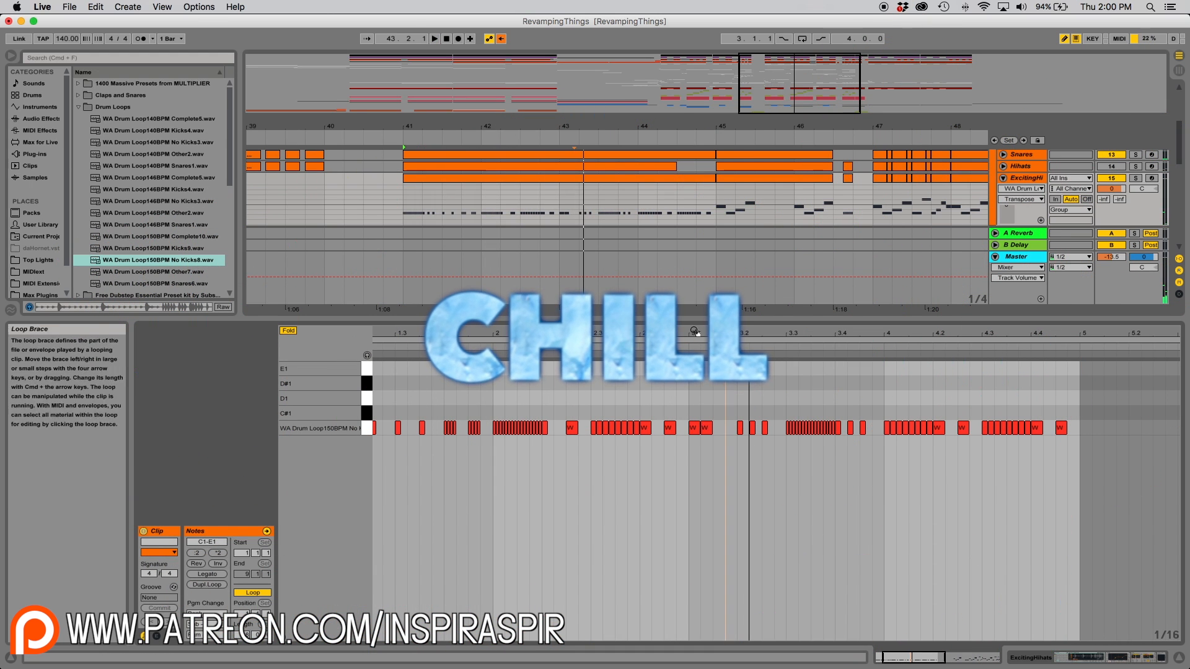
# Move bar 3's second 1/16 hit to 3.1.3 and replace the fast run at beat 3.3 with 1/16 notes at 3.3.1 and 3.3.3.
pyautogui.click(696, 346)
pyautogui.click(708, 428)
pyautogui.click(719, 427)
pyautogui.click(681, 352)
pyautogui.moveTo(678, 338); pyautogui.dragTo(668, 338)
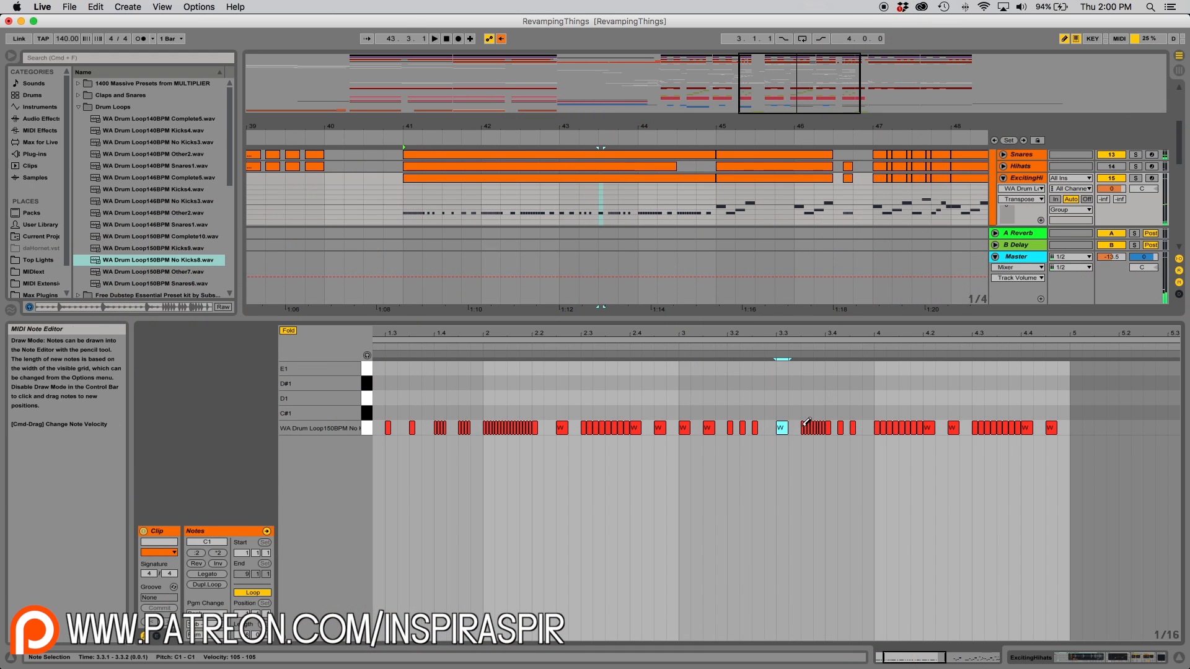
pyautogui.click(807, 424)
pyautogui.click(667, 346)
pyautogui.click(775, 428)
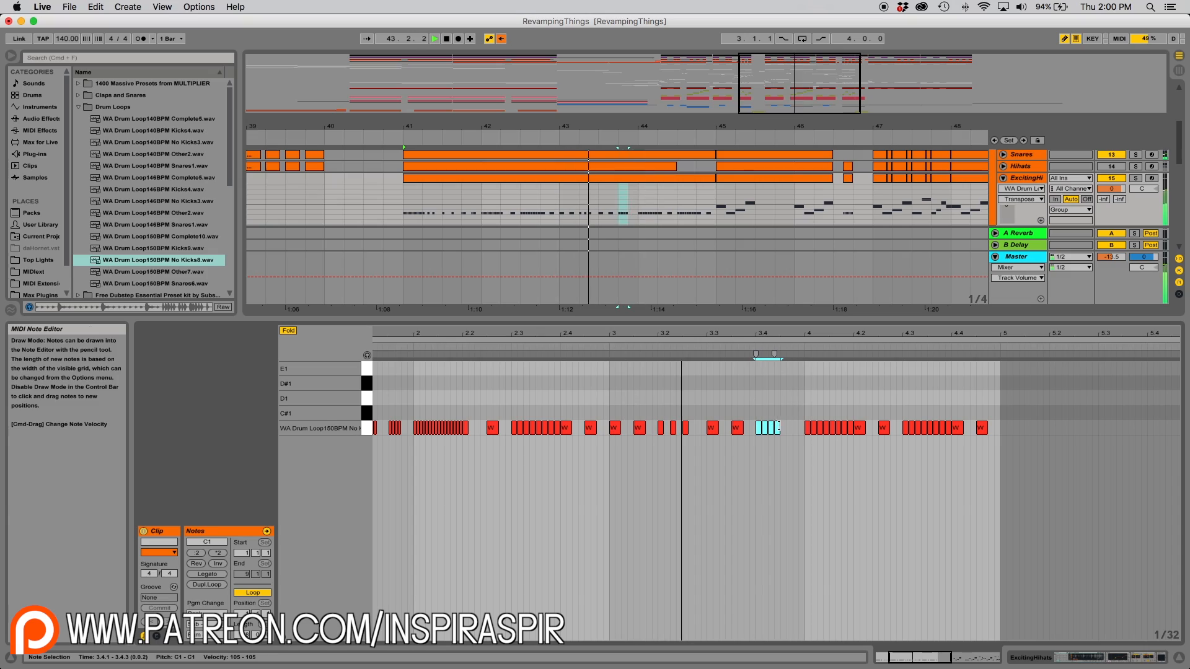
# Continue the 1/32 hi-hat notes through the end of beat 3.4 and leave draw mode.
pyautogui.moveTo(780, 427); pyautogui.dragTo(802, 428)
pyautogui.hscroll(-5, 682, 428)
pyautogui.press('b')
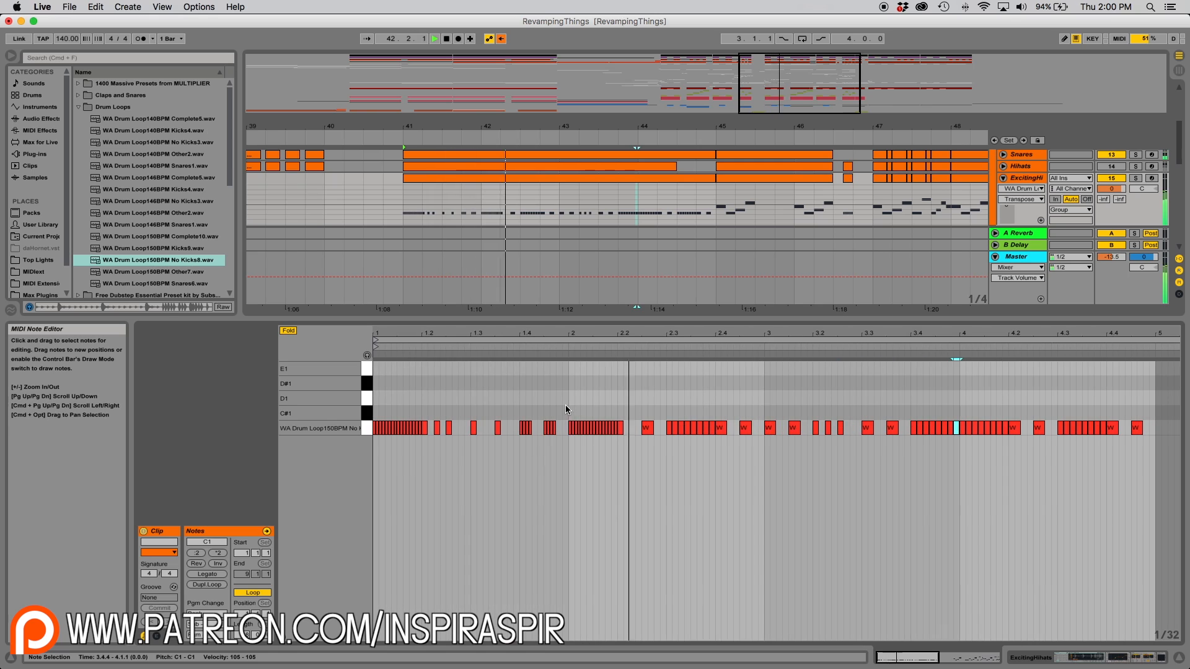
# Copy the fast hi-hat run from the start of bar 2 to beats 4.1 and 4.3.
pyautogui.moveTo(565, 404); pyautogui.dragTo(614, 434)
pyautogui.hscroll(7, 648, 442)
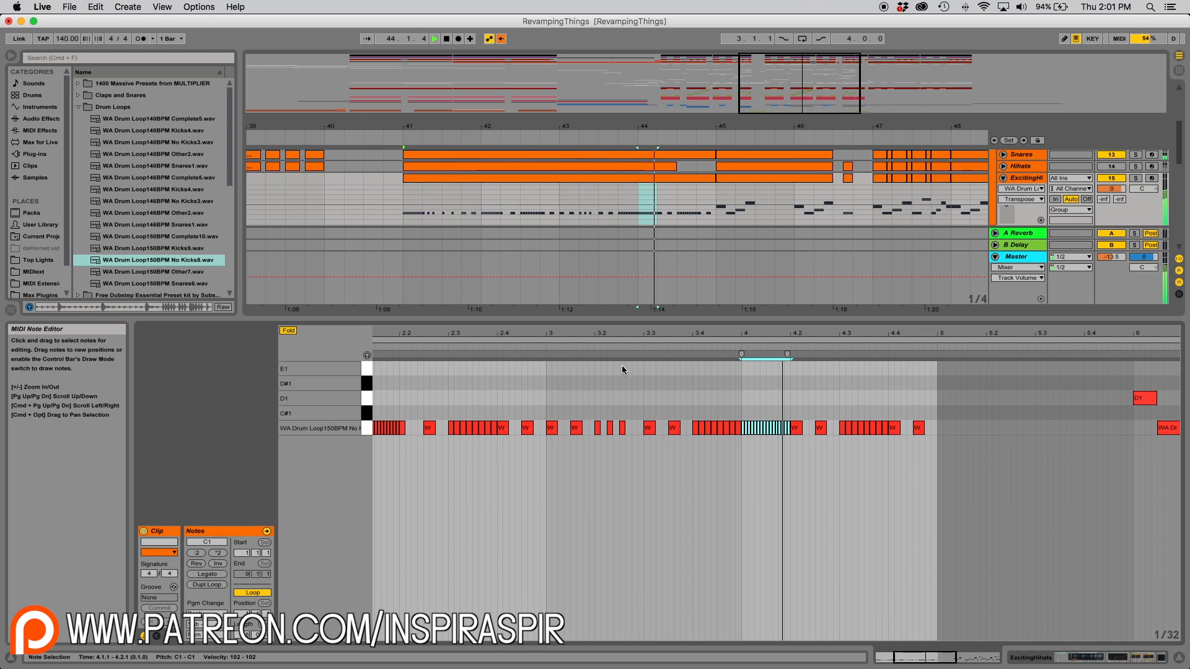
pyautogui.click(840, 396)
pyautogui.press('super+v')
pyautogui.click(733, 347)
# Play the arrangement from bar 42 to review the new hi-hat pattern.
pyautogui.click(621, 179)
pyautogui.hscroll(3, 621, 191)
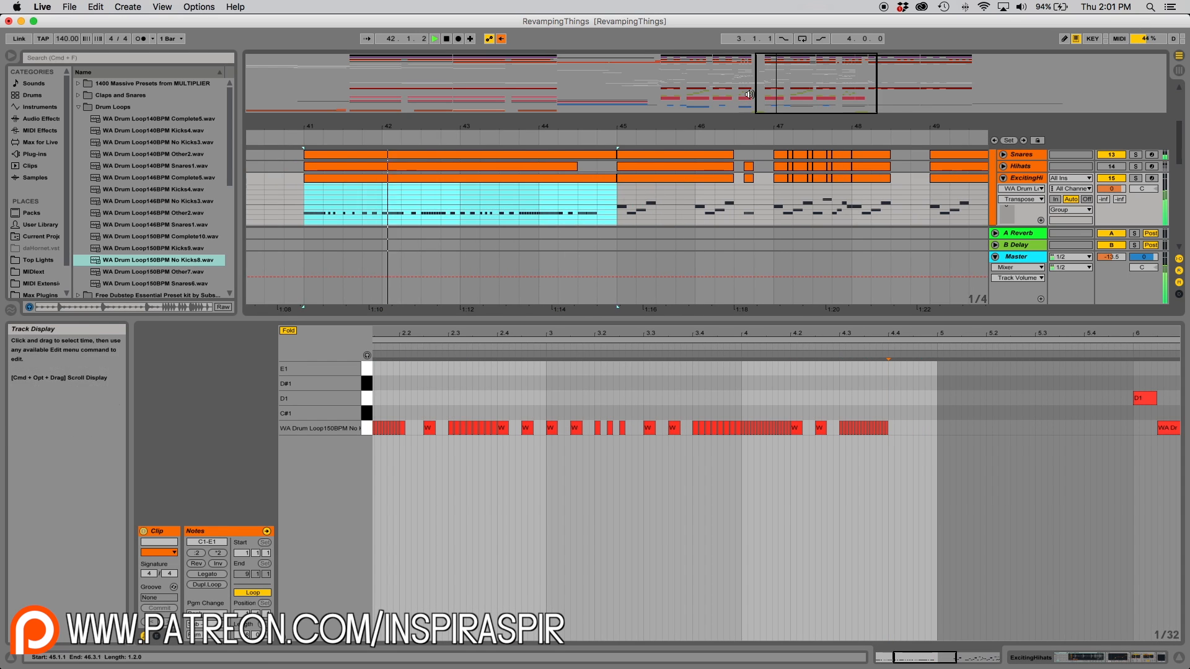
pyautogui.scroll(-3, 558, 191)
pyautogui.press('space')
pyautogui.click(508, 193)
pyautogui.press('space')
pyautogui.press('space')
pyautogui.hscroll(-3, 533, 452)
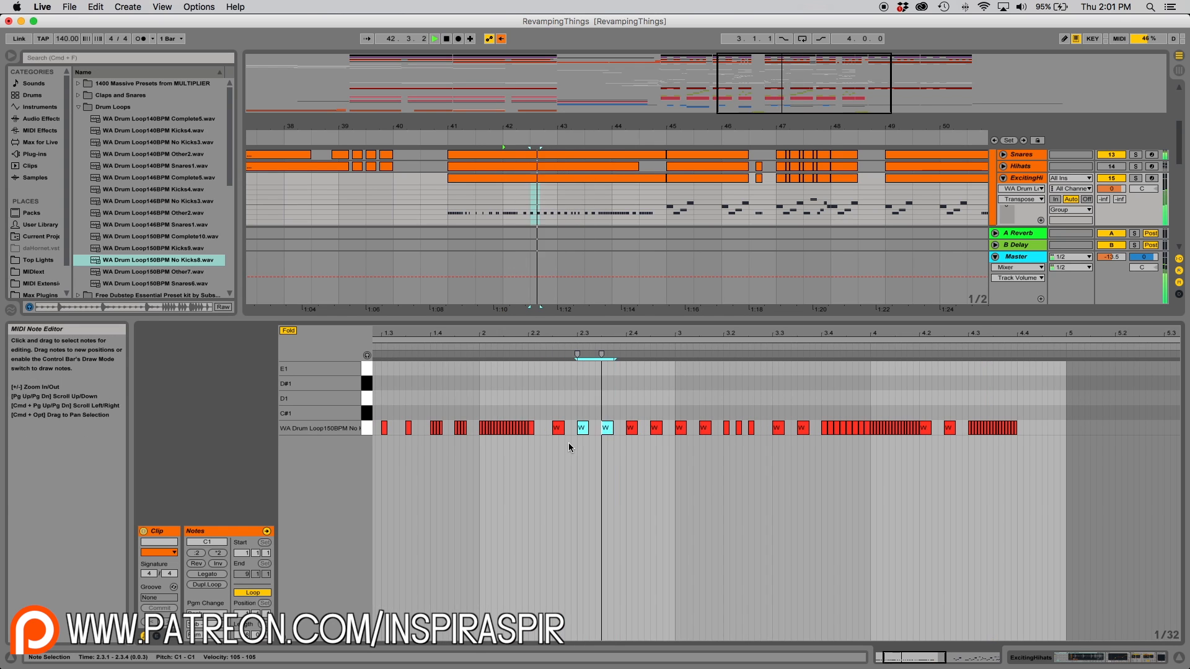
# Add a 1/16 hi-hat hit at 2.4.4 and duplicate the new hi-hat clip to start at bar 45.
pyautogui.click(652, 428)
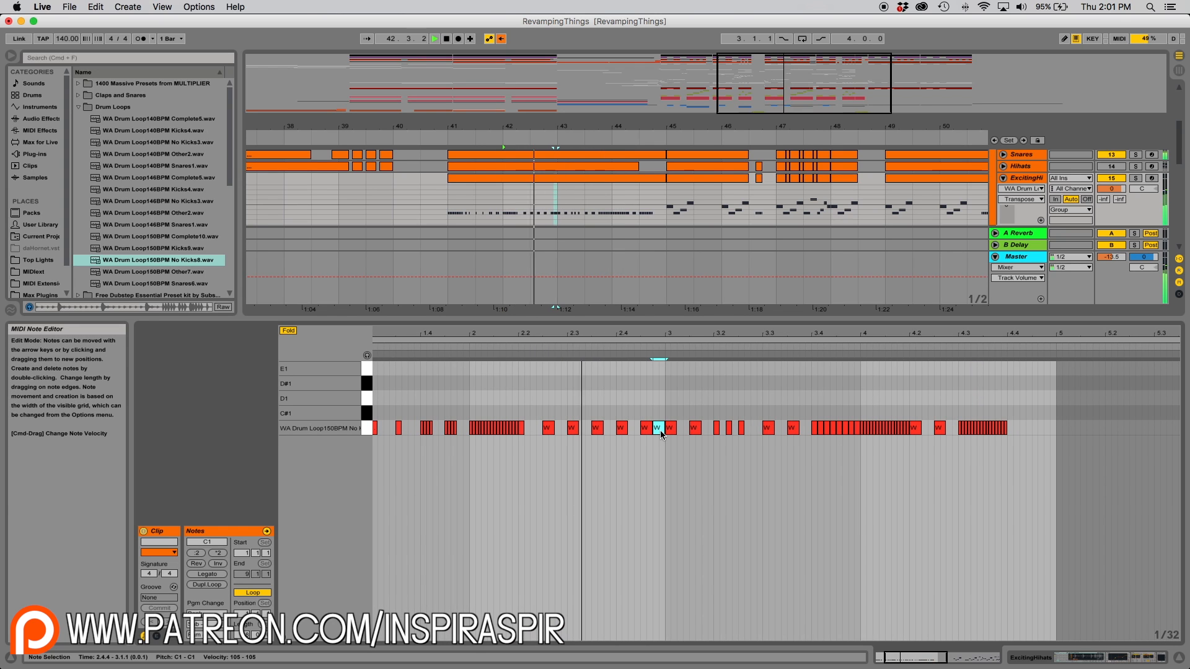
pyautogui.click(577, 178)
pyautogui.press('super+d')
pyautogui.press('space')
pyautogui.press('space')
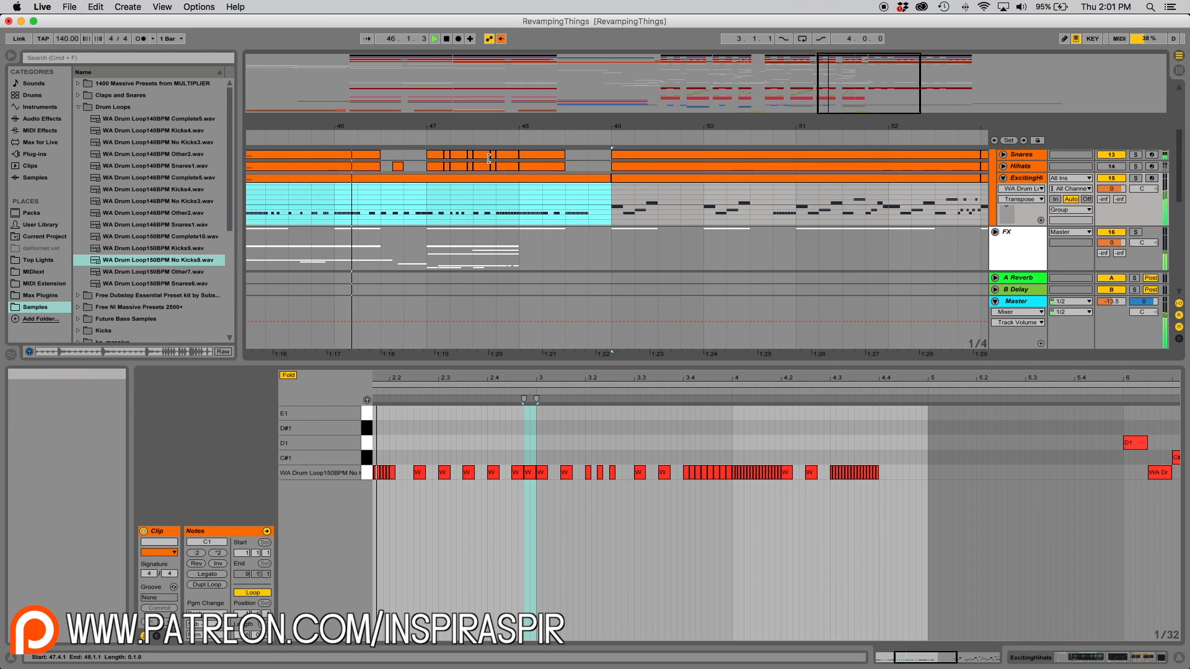
# Clear the ExcitingHihats track in the break just before bar 47 and delete its clips between bars 49 and 57.
pyautogui.click(521, 200)
pyautogui.press('Delete')
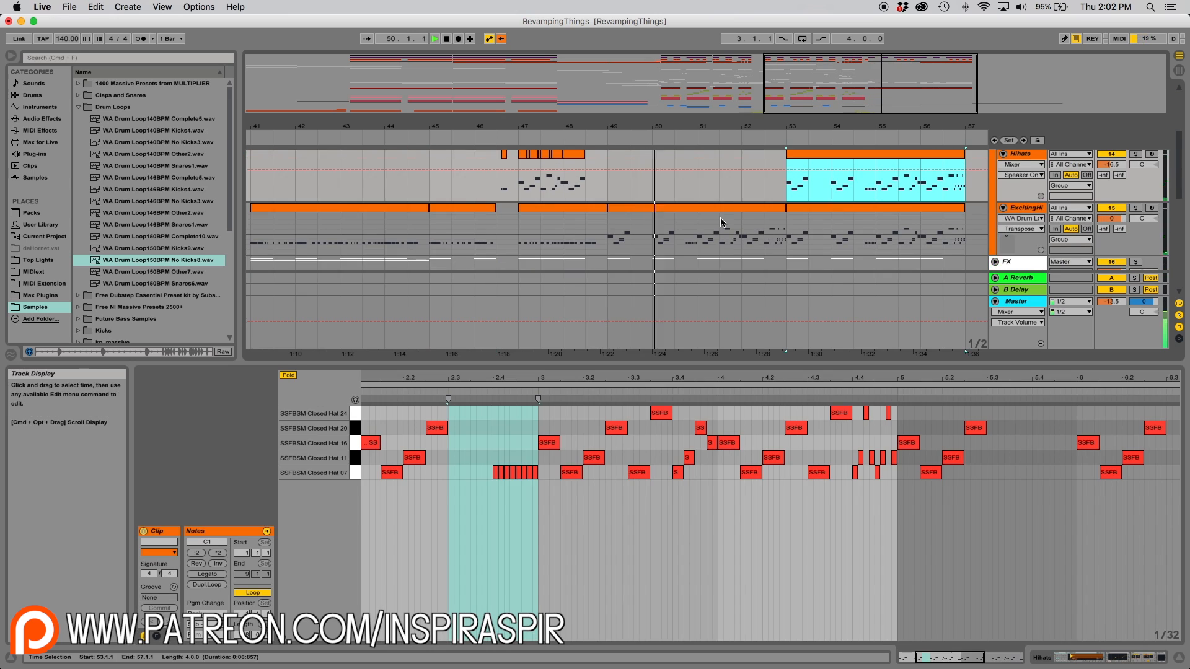
pyautogui.click(721, 222)
pyautogui.press('Delete')
pyautogui.click(818, 222)
pyautogui.press('Delete')
pyautogui.press('-')
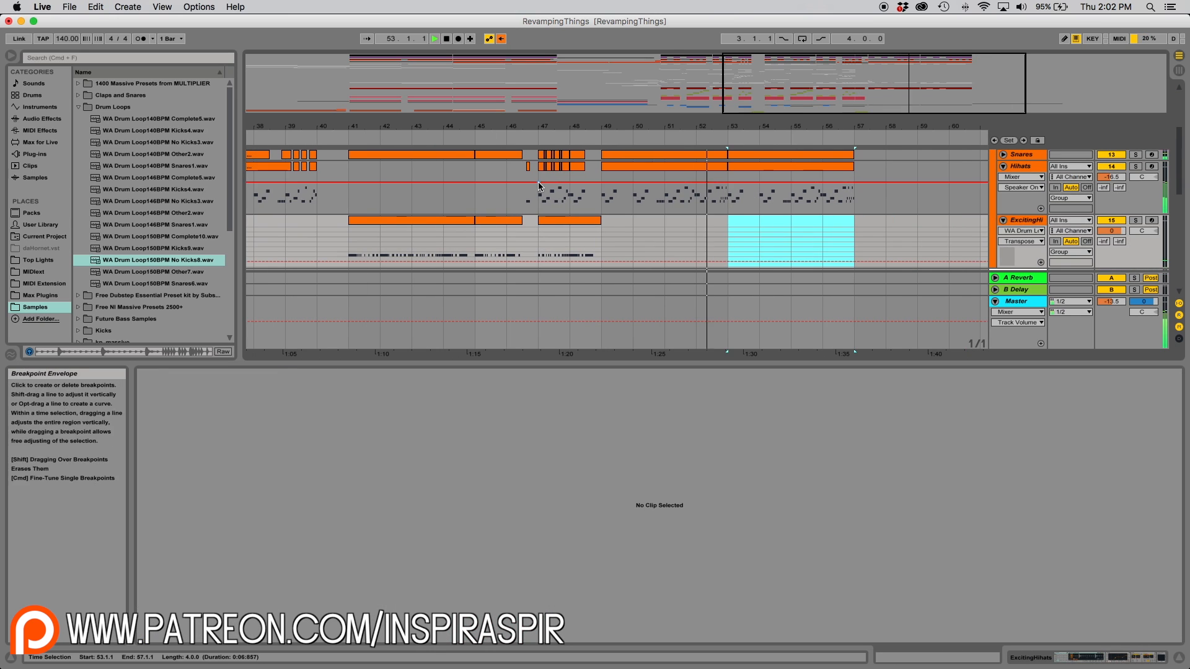
# Play the arrangement from bar 40 and lower the ExcitingHihats track volume to -2.5 dB.
pyautogui.click(454, 191)
pyautogui.press('space')
pyautogui.press('space')
pyautogui.scroll(2, 454, 191)
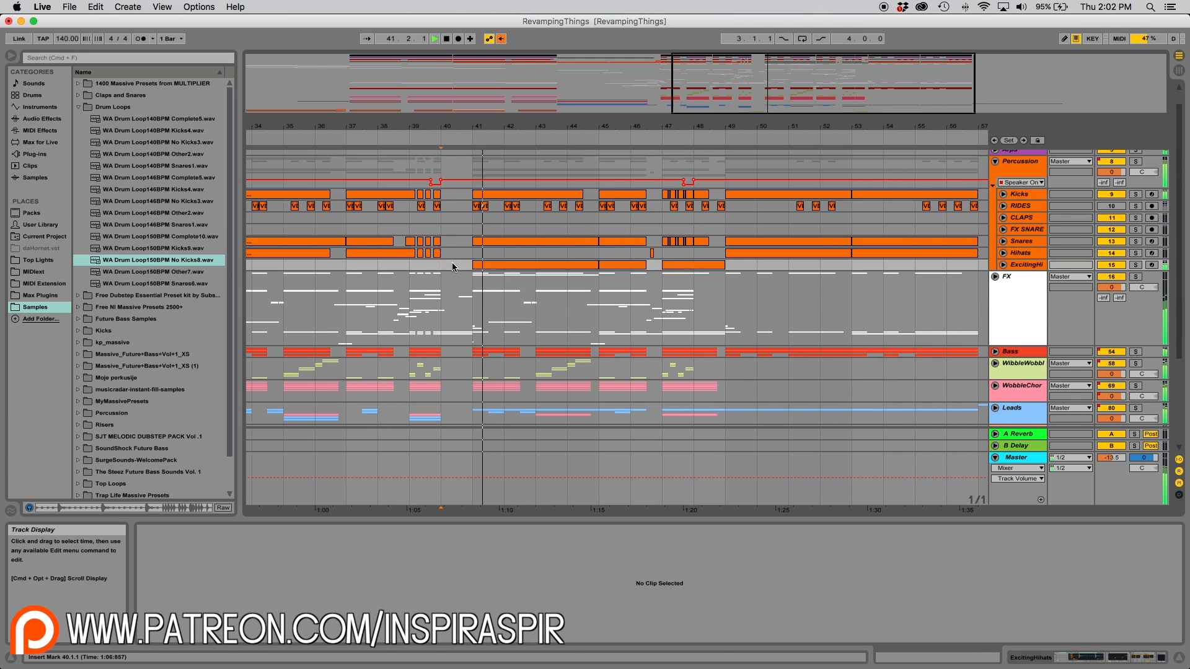
pyautogui.click(1003, 265)
pyautogui.click(1003, 265)
pyautogui.moveTo(1111, 276); pyautogui.dragTo(1112, 272)
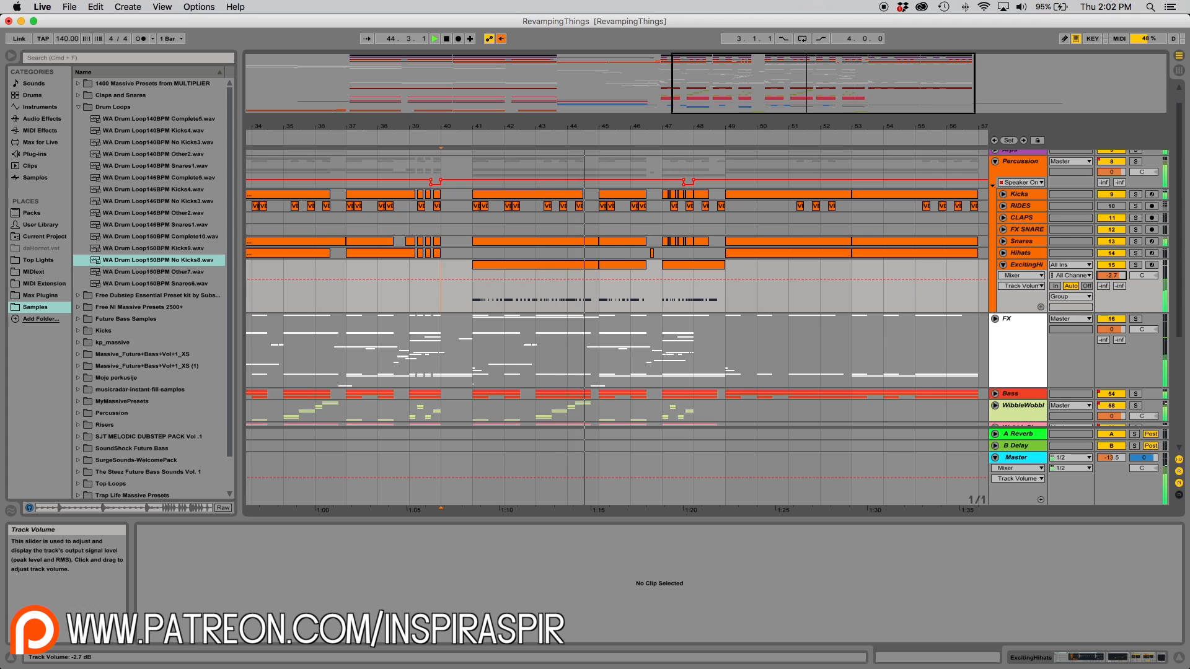
# Delete the leftover short clip before bar 47 on the regular Hihats track and play from bar 46.
pyautogui.press('space')
pyautogui.press('space')
pyautogui.press('+')
pyautogui.click(718, 253)
pyautogui.press('Delete')
pyautogui.click(685, 255)
pyautogui.press('space')
pyautogui.press('space')
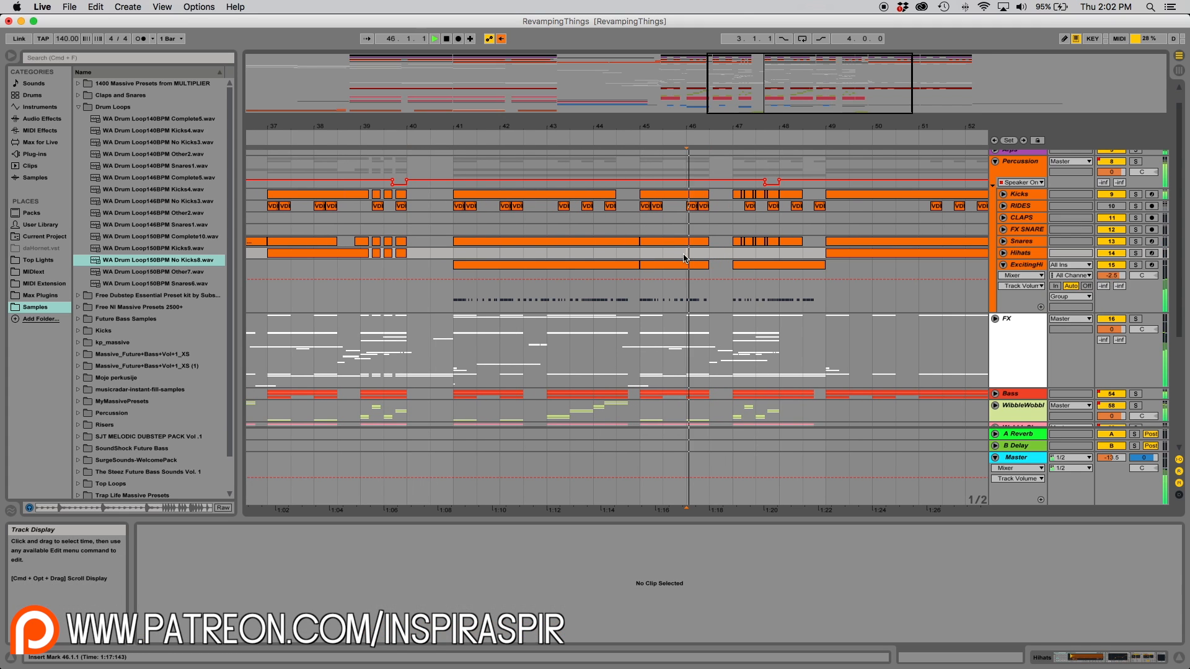
# In the ExcitingHihats clip at bar 47, replace the closing fast run with 1/16 notes at 4.3.1, 4.3.3, 4.4.1 and 4.4.3.
pyautogui.hscroll(-3, 716, 223)
pyautogui.press('-')
pyautogui.press('-')
pyautogui.click(690, 265)
pyautogui.press('+')
pyautogui.moveTo(682, 520); pyautogui.dragTo(682, 308)
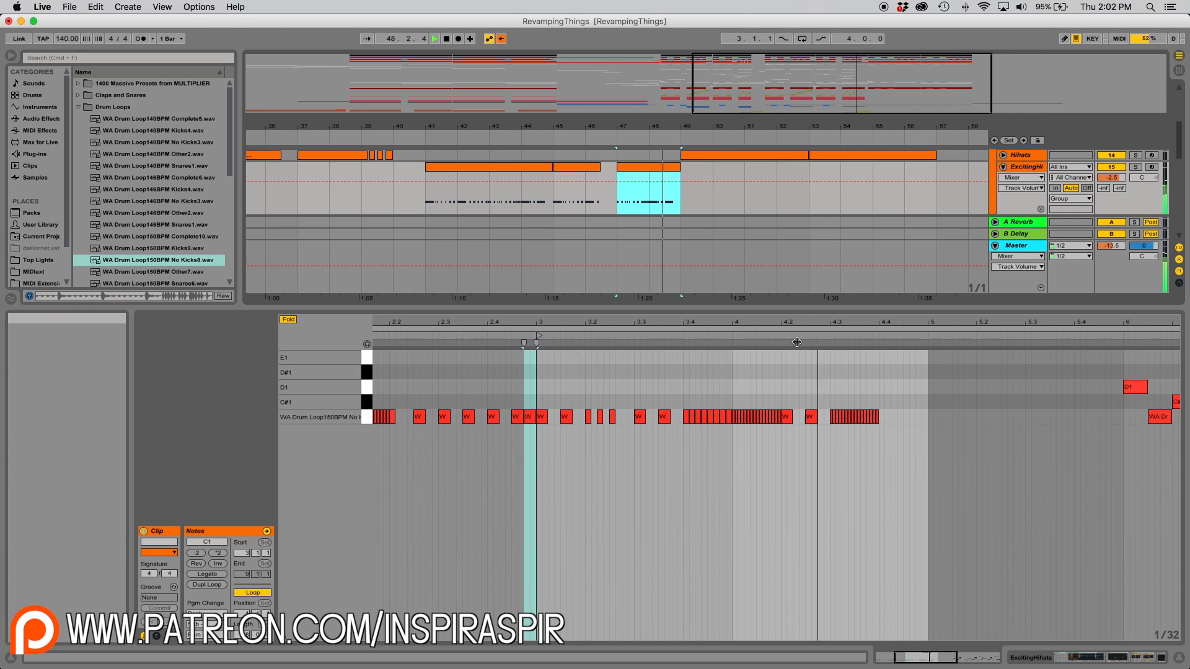
pyautogui.press('space')
pyautogui.press('space')
pyautogui.click(825, 436)
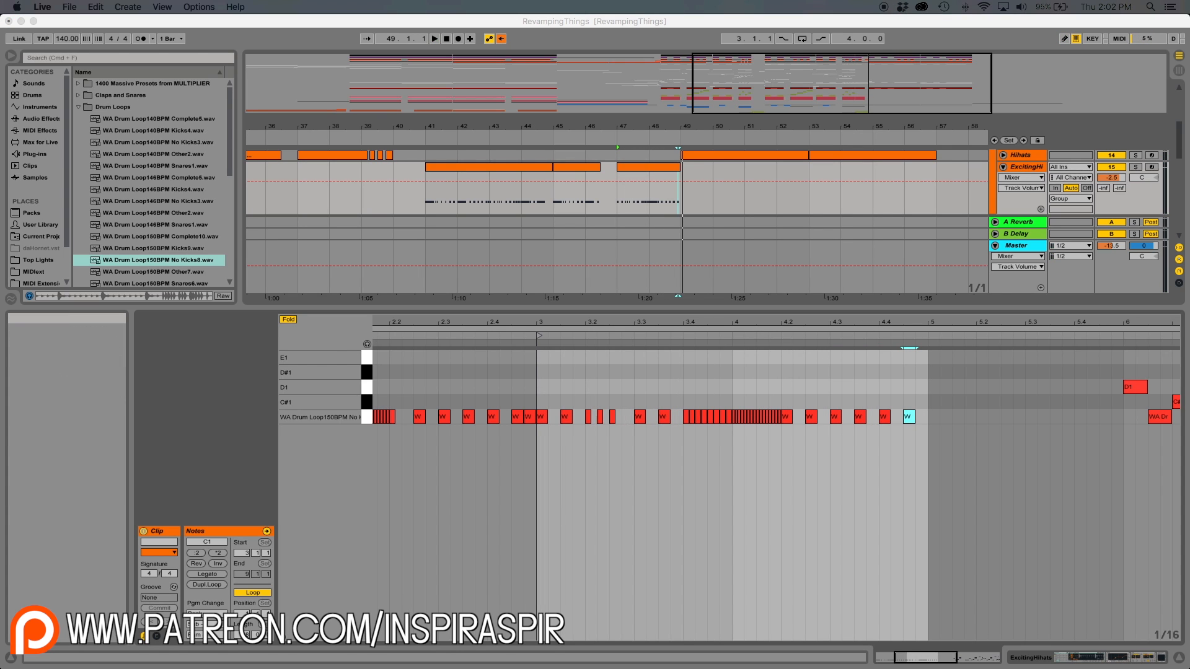
# Play the arrangement from bar 27 and fold the Percussion group to overview all track groups.
pyautogui.click(444, 335)
pyautogui.press('space')
pyautogui.click(529, 196)
pyautogui.hscroll(-10, 530, 196)
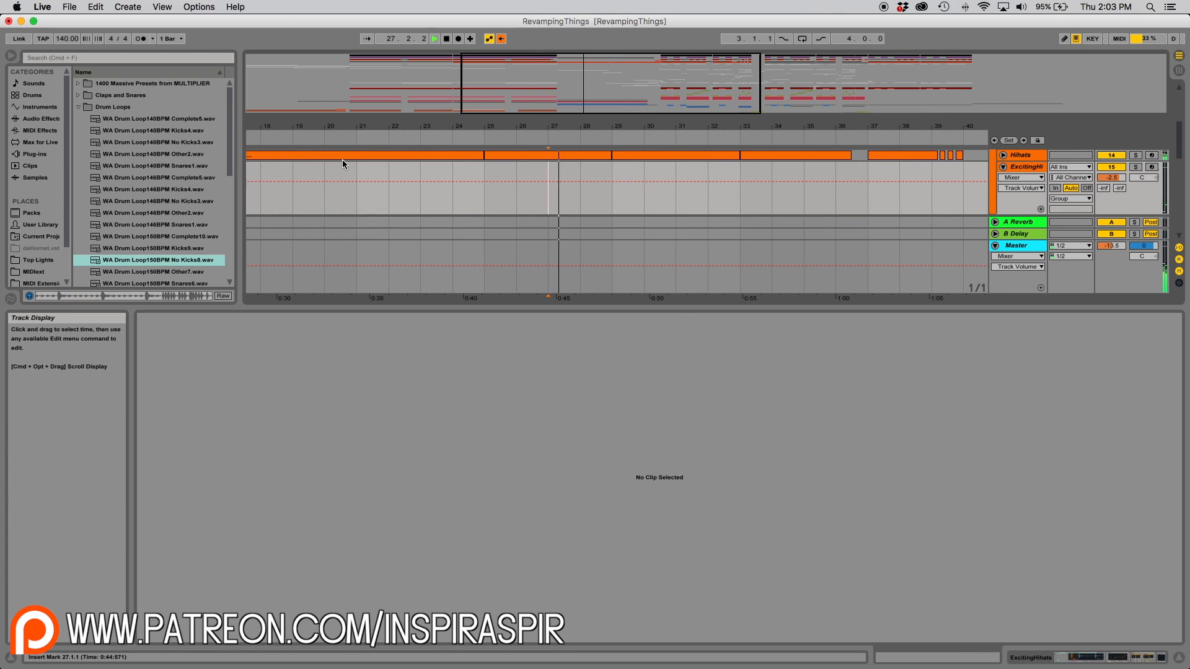
pyautogui.moveTo(681, 308); pyautogui.dragTo(682, 520)
pyautogui.scroll(10, 923, 283)
pyautogui.click(524, 165)
pyautogui.scroll(-10, 890, 287)
pyautogui.click(994, 325)
pyautogui.click(995, 379)
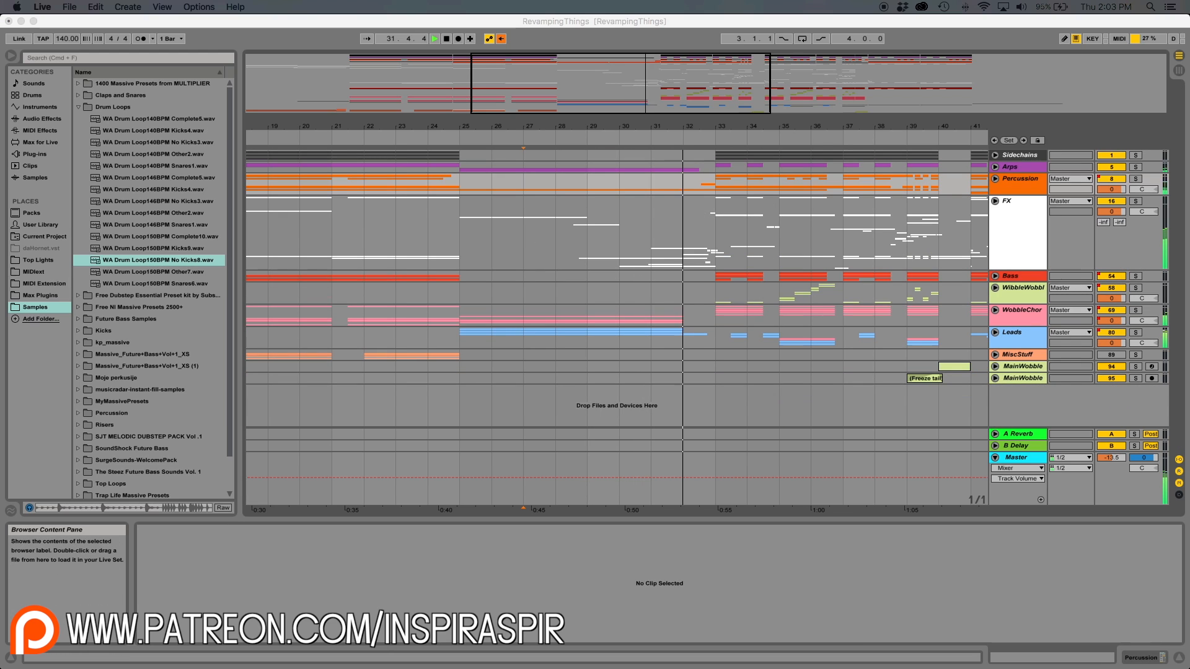
# Examine both halves of the drop through bar 49 during playback and stop the transport at the end.
pyautogui.hscroll(5, 402, 261)
pyautogui.moveTo(658, 90); pyautogui.dragTo(648, 179)
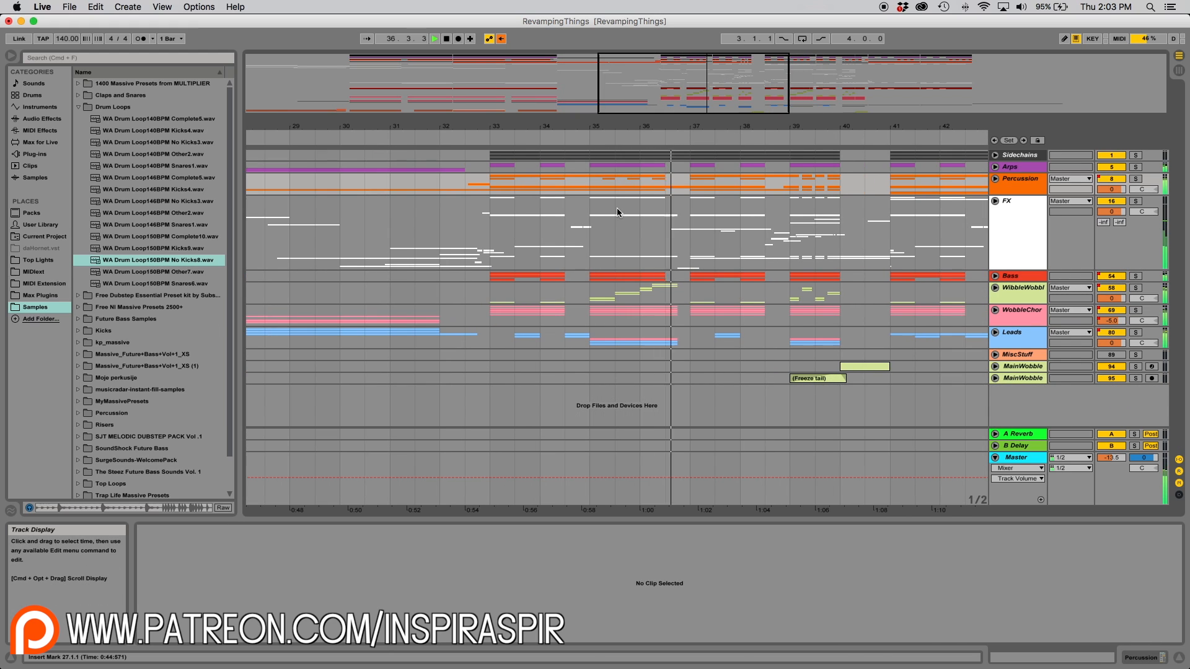
pyautogui.hscroll(5, 618, 213)
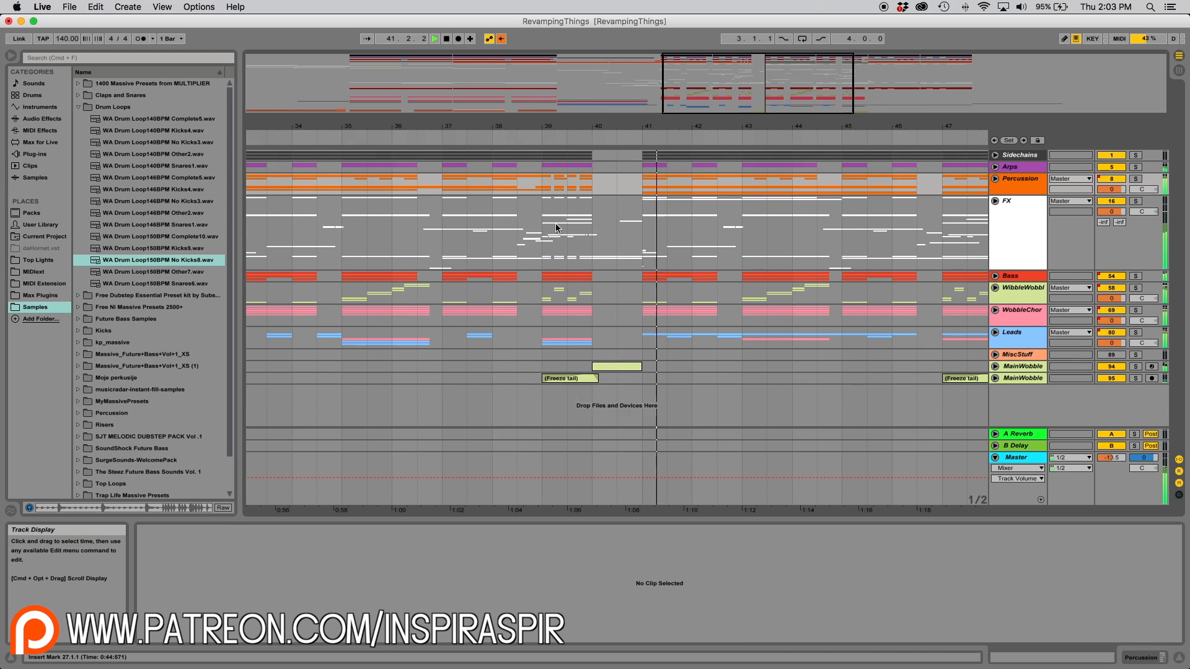
pyautogui.hscroll(3, 589, 233)
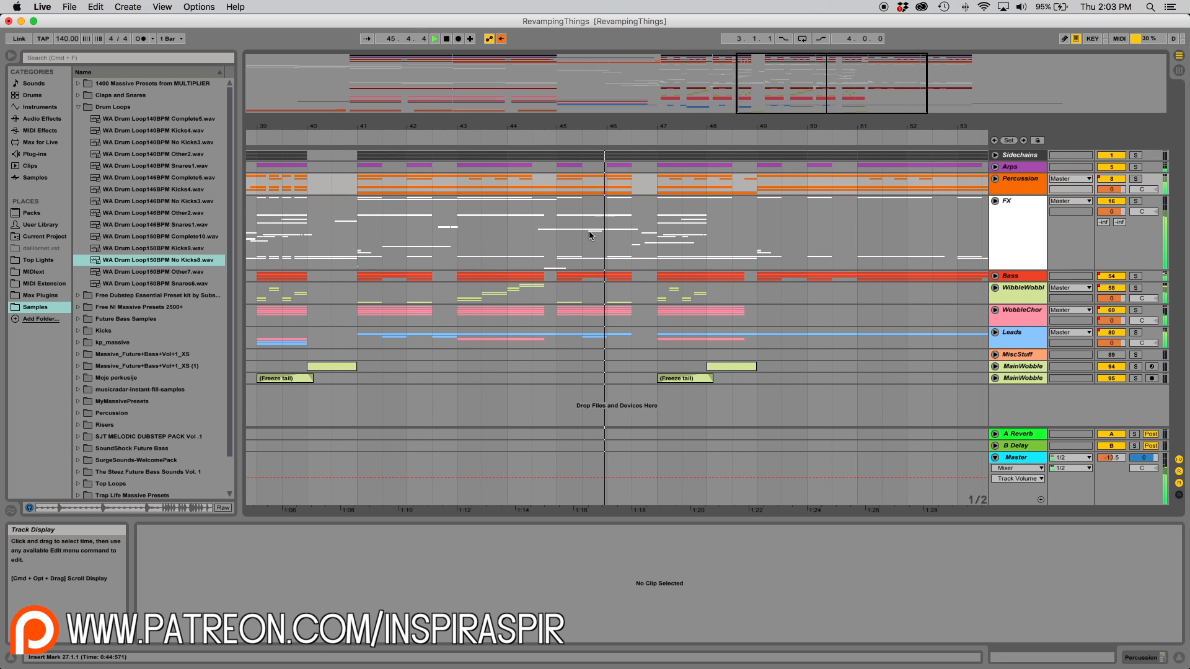
pyautogui.moveTo(722, 127); pyautogui.dragTo(769, 155)
pyautogui.press('-')
pyautogui.press('-')
pyautogui.click(683, 220)
pyautogui.press('-')
pyautogui.press('-')
pyautogui.press('-')
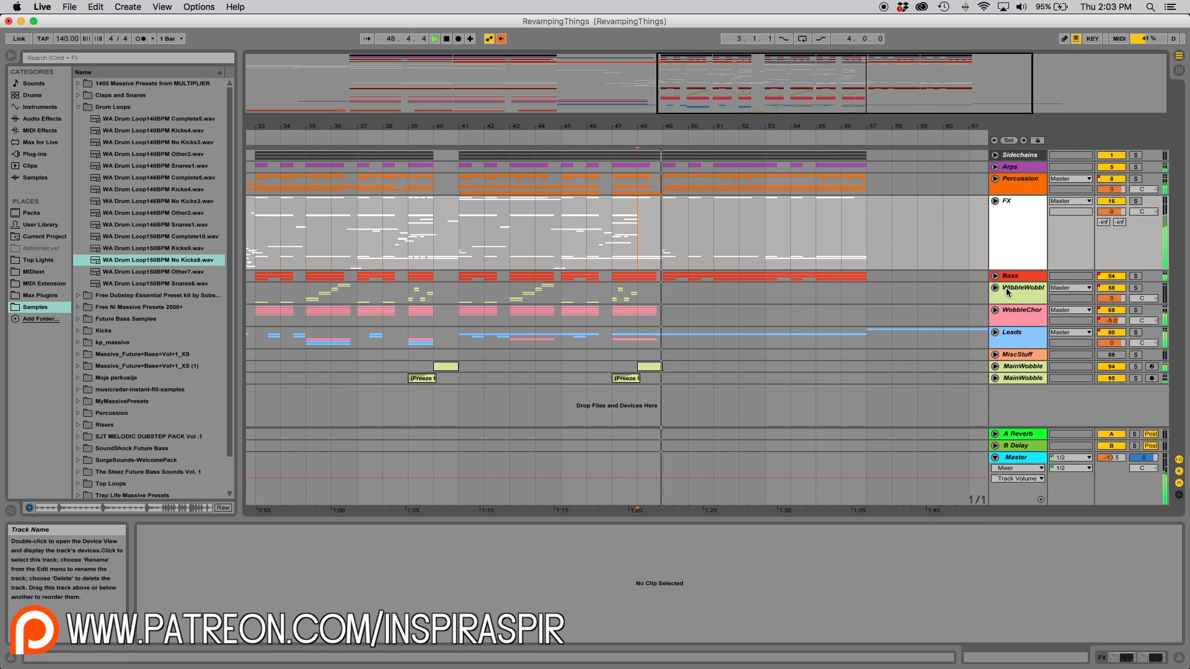
pyautogui.doubleClick(445, 40)
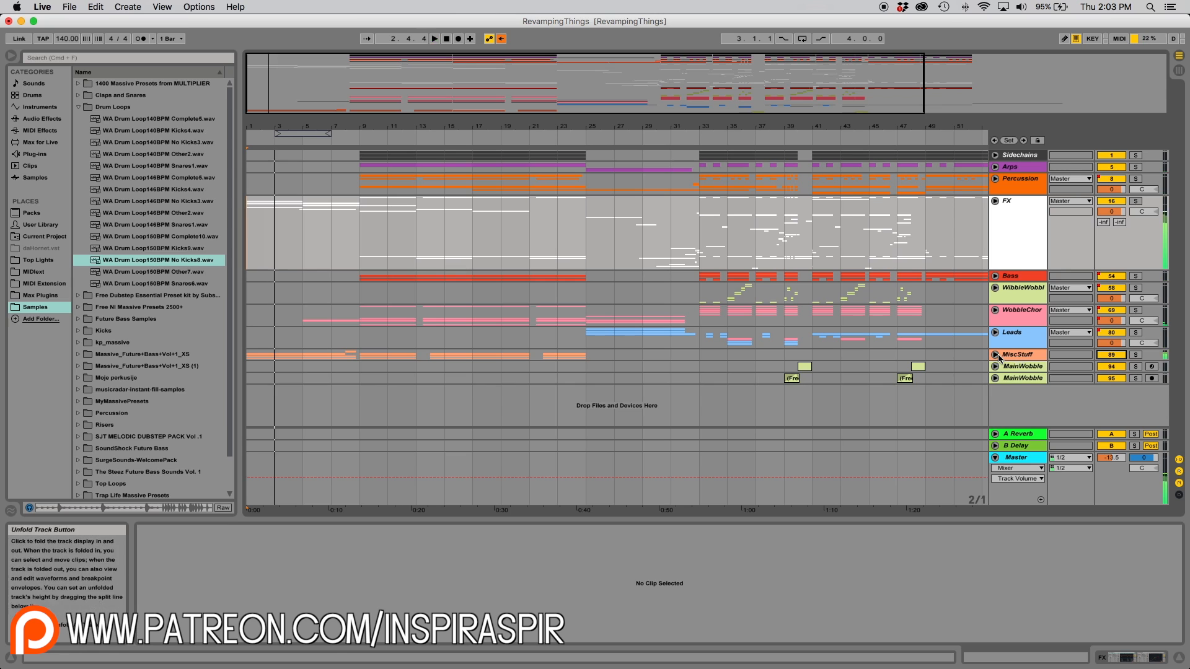
# Play from the song start, unfold the MiscStuff group and its Massive tracks, and show the devices of track 92.
pyautogui.press('space')
pyautogui.click(996, 355)
pyautogui.scroll(-2, 999, 366)
pyautogui.click(1004, 374)
pyautogui.scroll(-2, 626, 354)
pyautogui.click(1004, 386)
pyautogui.doubleClick(1025, 379)
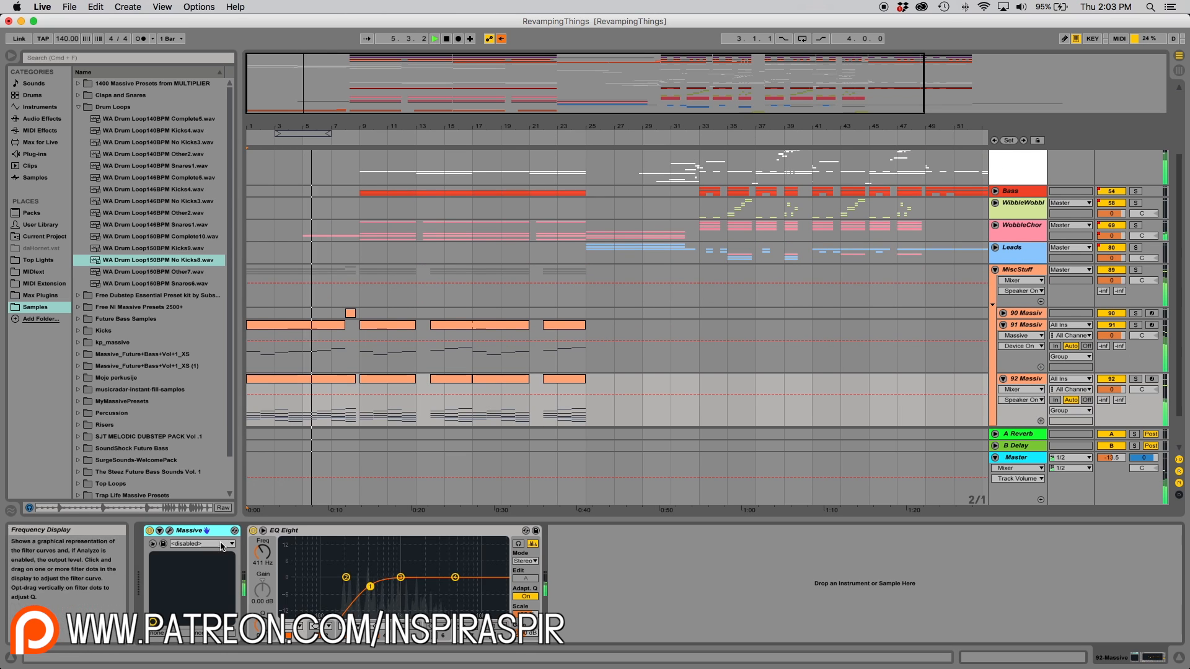
# Open the Massive synth on track 92 and load the Cream Flash preset.
pyautogui.click(169, 532)
pyautogui.moveTo(336, 161); pyautogui.dragTo(434, 144)
pyautogui.click(434, 164)
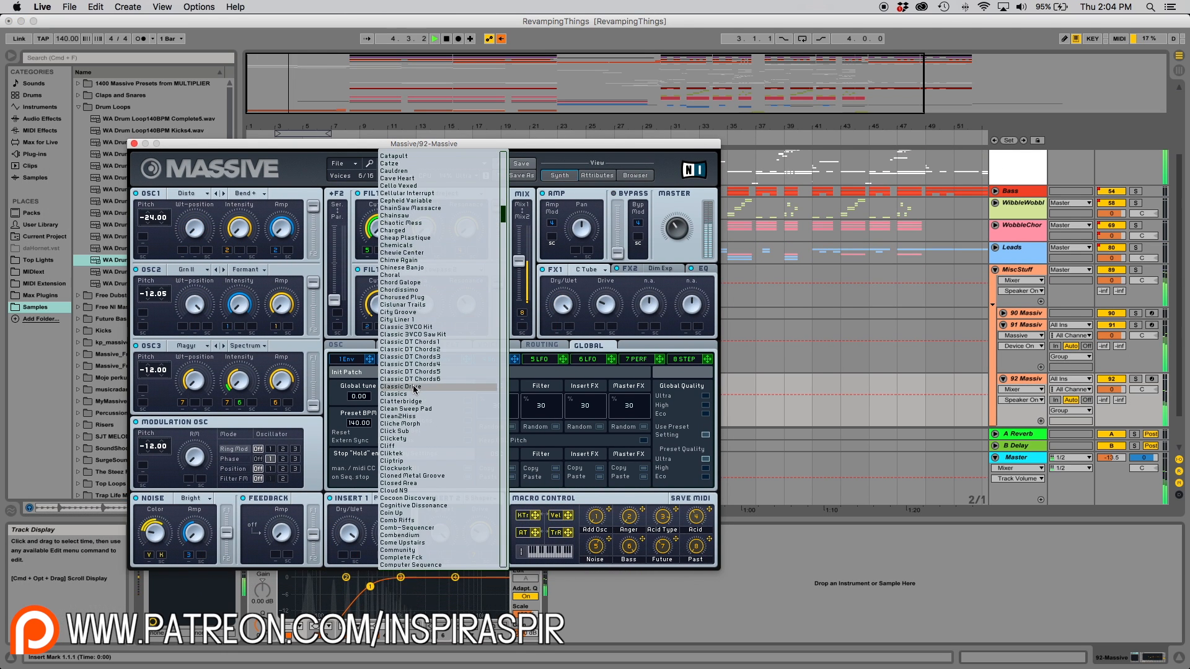
pyautogui.scroll(-2, 424, 407)
pyautogui.scroll(-8, 429, 392)
pyautogui.click(425, 546)
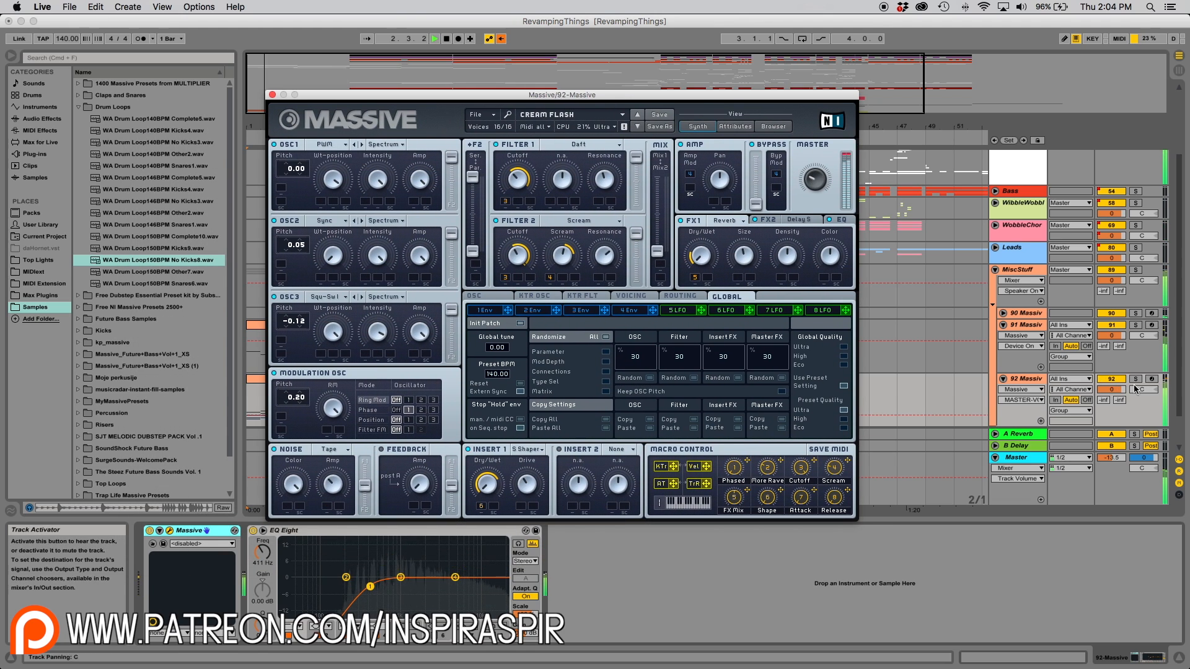
# Set Massive's voicing to 4 unisono voices with unison spread enabled, and turn off solo on track 92.
pyautogui.click(632, 296)
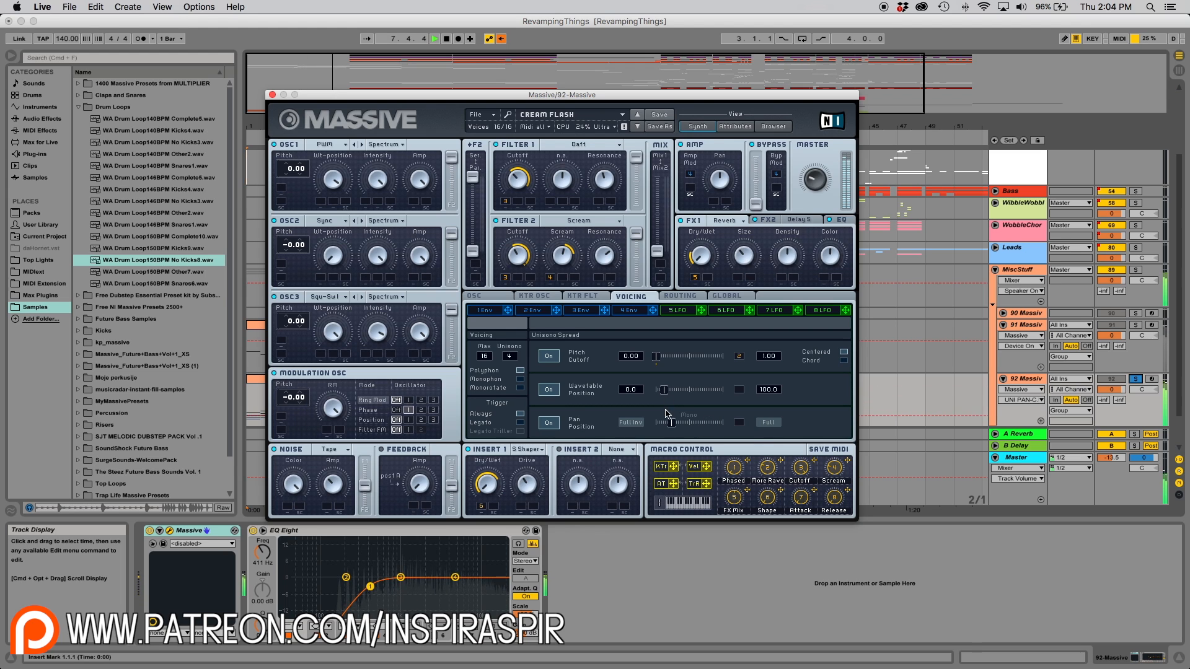
pyautogui.click(1135, 379)
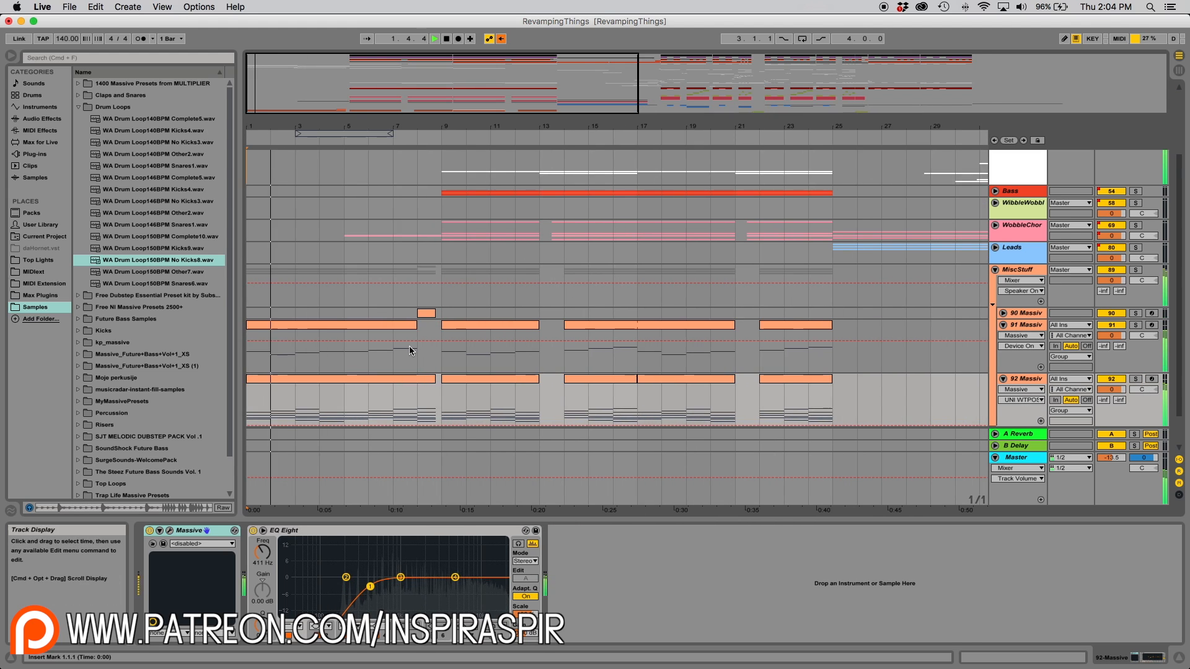
pyautogui.scroll(-2, 409, 346)
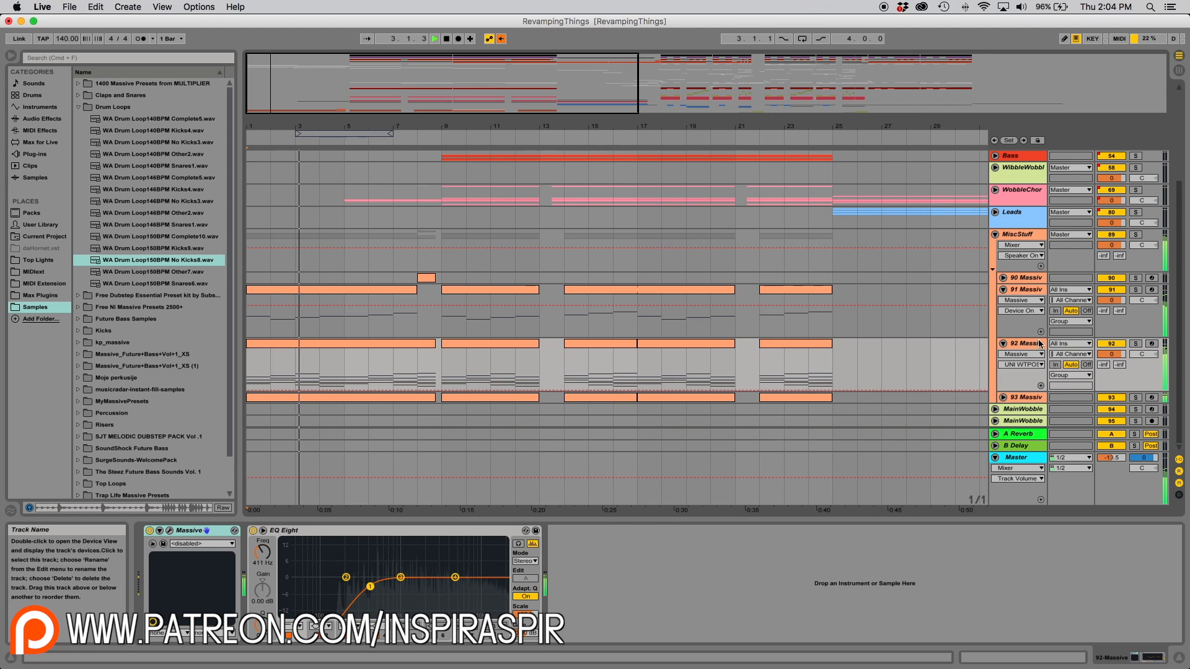
# Add an Auto Filter to track 92 and automate its Frequency with a curved rise across bar 1 in a separate lane.
pyautogui.click(78, 107)
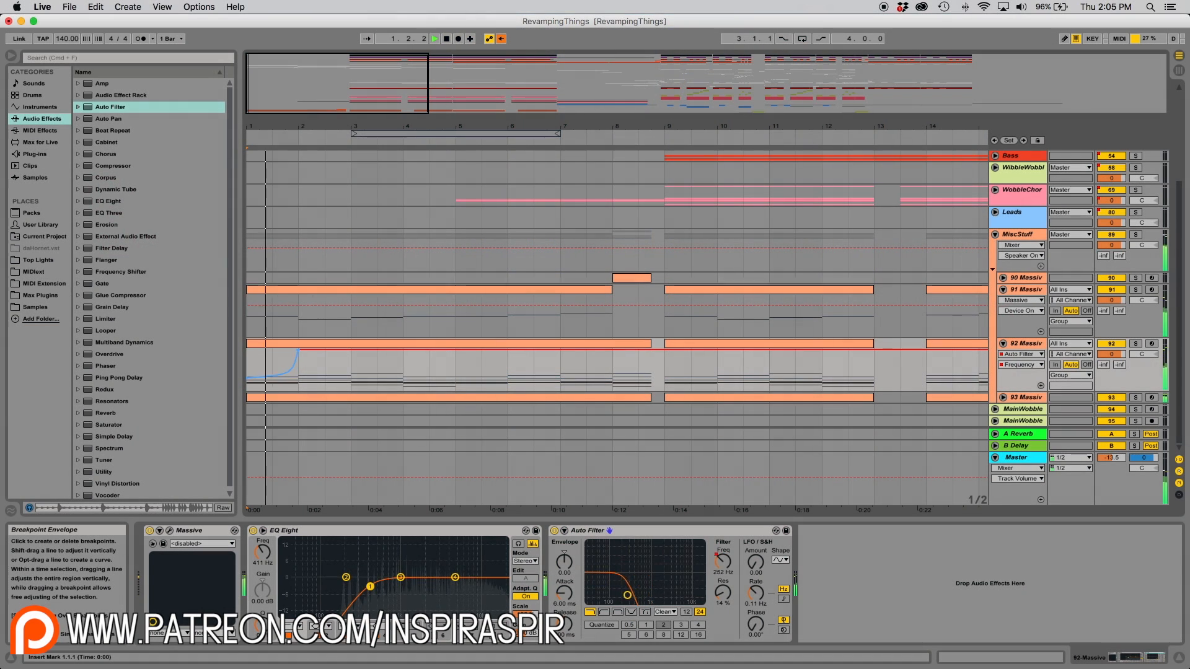
pyautogui.click(1041, 386)
pyautogui.press('super+d')
# Duplicate the bar 1 filter frequency sweep across bars 2 and 3.
pyautogui.moveTo(299, 379); pyautogui.dragTo(248, 388)
pyautogui.scroll(3, 359, 332)
pyautogui.scroll(2, 319, 364)
pyautogui.hscroll(-2, 319, 364)
pyautogui.press('super+d')
pyautogui.press('super+d')
pyautogui.press('super+d')
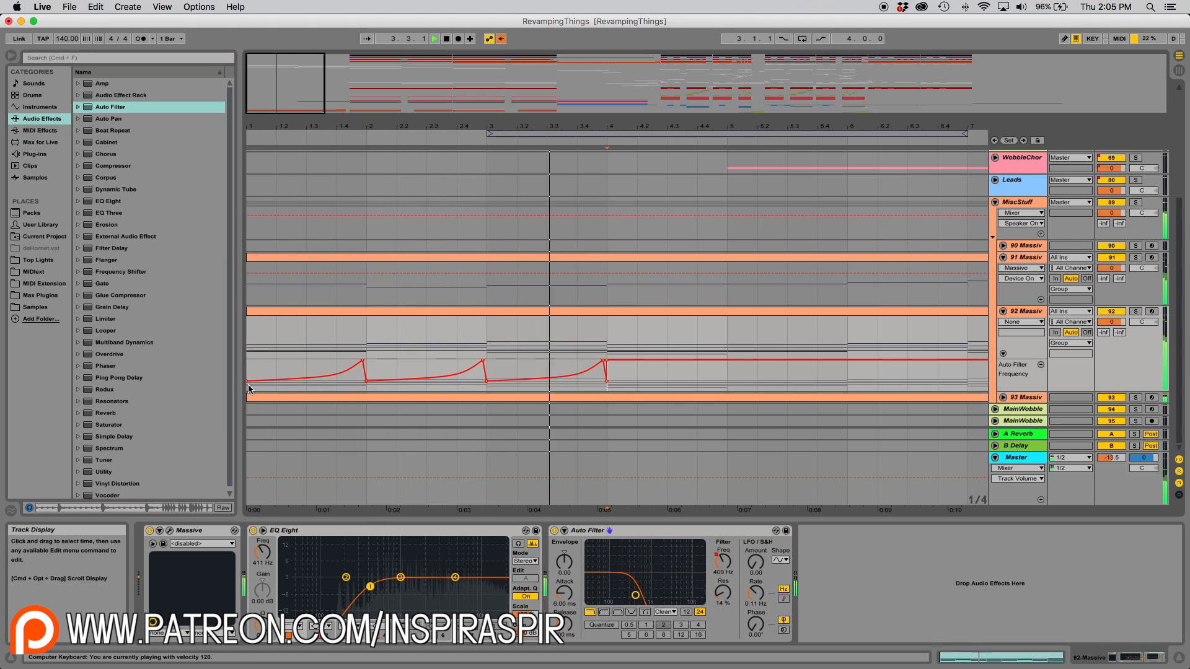
# Play from bar 1 to check the repeating filter sweeps on track 92.
pyautogui.click(248, 387)
pyautogui.press('space')
pyautogui.press('space')
pyautogui.scroll(3, 520, 335)
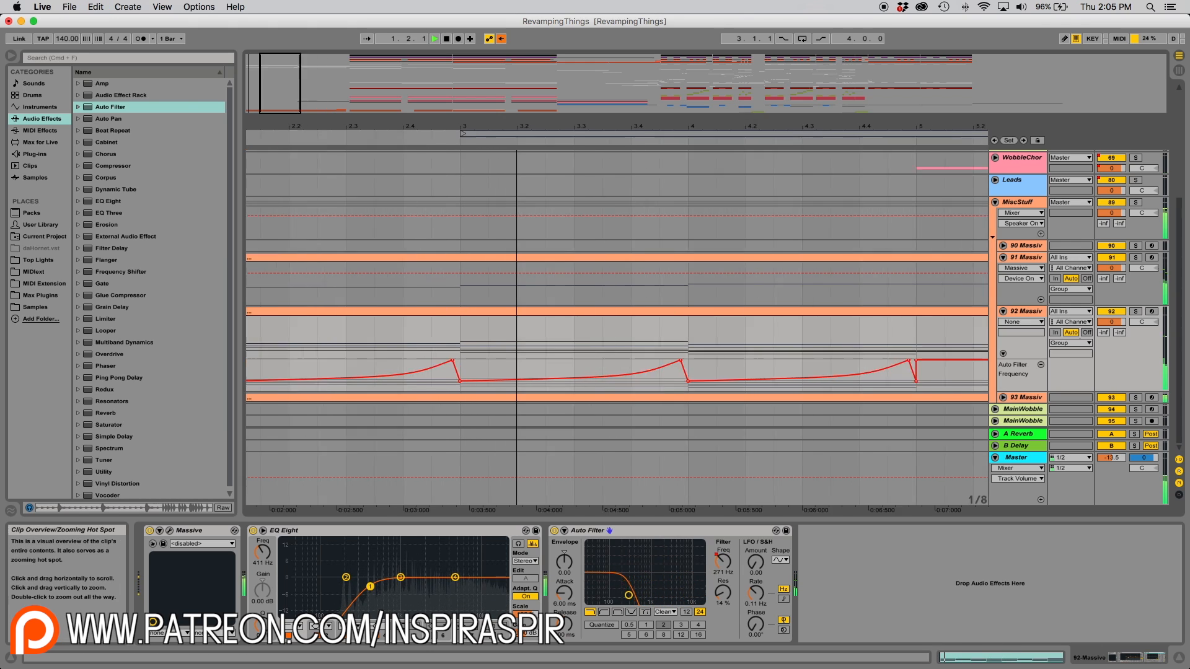
pyautogui.hscroll(-3, 520, 335)
pyautogui.press('space')
pyautogui.press('space')
# Round off the filter sweep's peak and duplicate the one-bar automation up to bar 25, where track 92's clips end.
pyautogui.moveTo(585, 370); pyautogui.dragTo(242, 381)
pyautogui.press('super+d')
pyautogui.press('super+d')
pyautogui.press('super+d')
pyautogui.press('super+d')
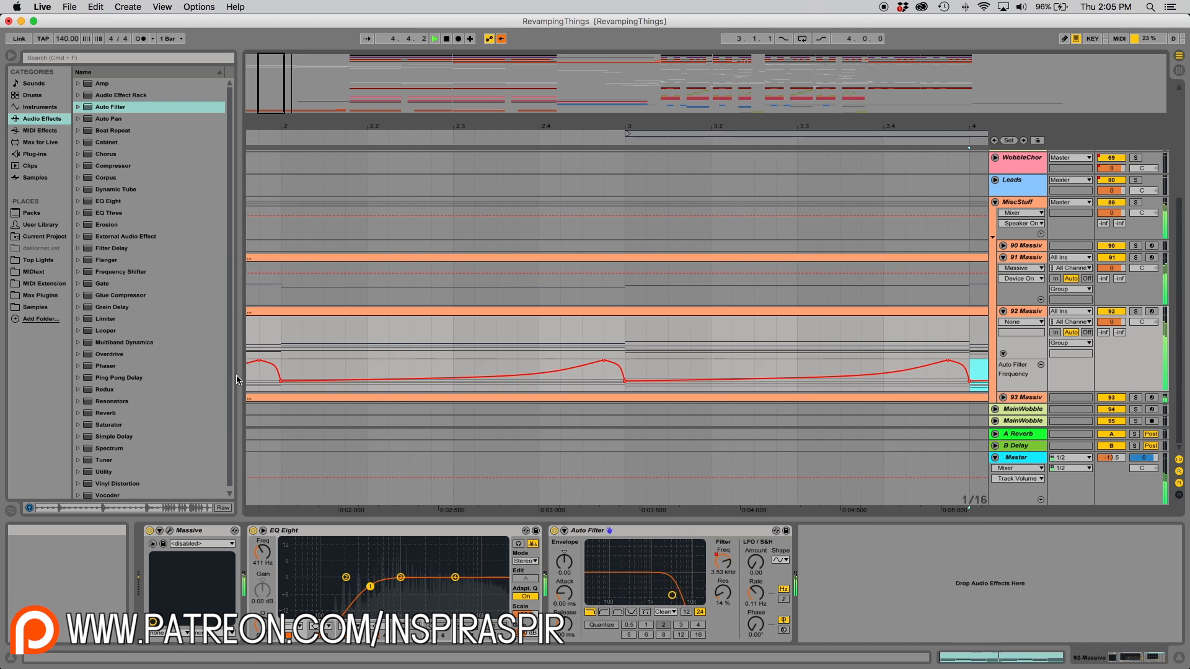
pyautogui.moveTo(478, 111); pyautogui.dragTo(481, 100)
pyautogui.press('super+d')
pyautogui.press('super+d')
pyautogui.press('super+d')
pyautogui.press('super+d')
pyautogui.press('super+d')
pyautogui.press('super+d')
pyautogui.press('super+d')
pyautogui.press('super+d')
pyautogui.press('super+d')
pyautogui.press('super+d')
pyautogui.press('super+d')
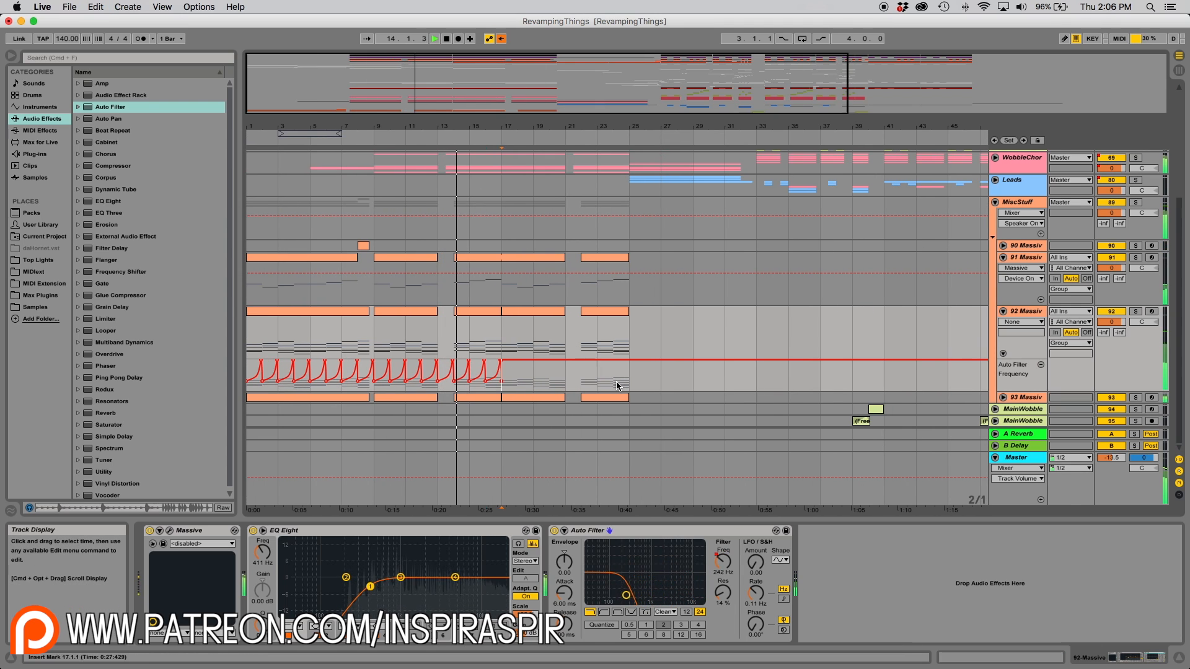
pyautogui.press('super+d')
pyautogui.press('super+d')
pyautogui.press('super+d')
pyautogui.press('super+d')
pyautogui.press('super+d')
pyautogui.press('super+d')
pyautogui.press('super+d')
pyautogui.press('super+d')
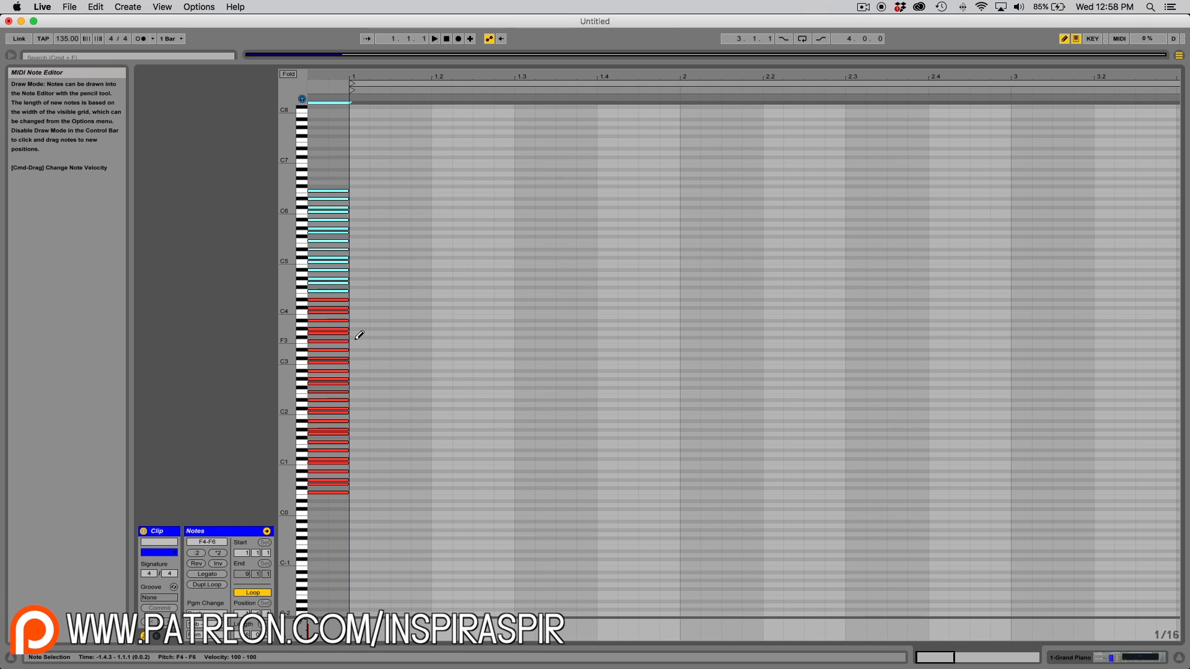
# In the piano clip, draw a chord of F3, G#3, C4 and F4 on a 1/4 grid and extend it across bar 1.
pyautogui.press('super+2')
pyautogui.press('super+2')
pyautogui.click(356, 341)
pyautogui.click(359, 329)
pyautogui.click(362, 312)
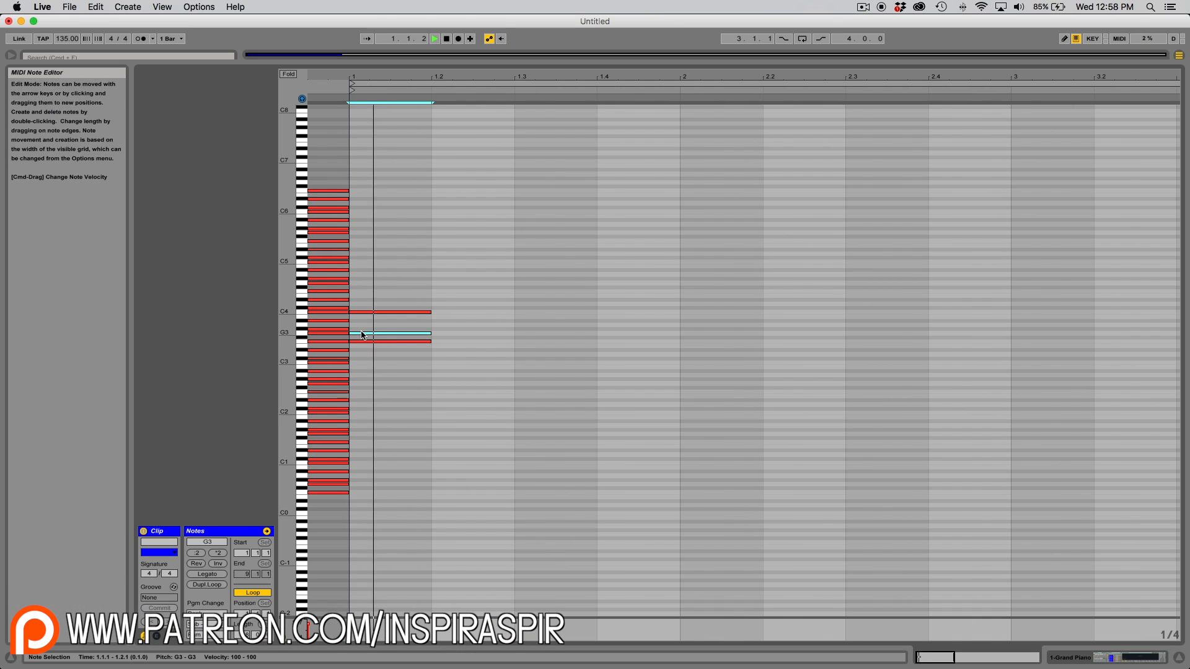
pyautogui.click(366, 292)
pyautogui.press('b')
pyautogui.moveTo(451, 362); pyautogui.dragTo(384, 284)
pyautogui.moveTo(428, 339); pyautogui.dragTo(669, 336)
# Audition the bar 1 chord and add full-bar notes at C5 and F2.
pyautogui.press('space')
pyautogui.moveTo(377, 291); pyautogui.dragTo(388, 262)
pyautogui.press('space')
pyautogui.press('space')
pyautogui.press('space')
pyautogui.press('space')
pyautogui.click(397, 341)
pyautogui.moveTo(396, 341); pyautogui.dragTo(396, 392)
pyautogui.press('-')
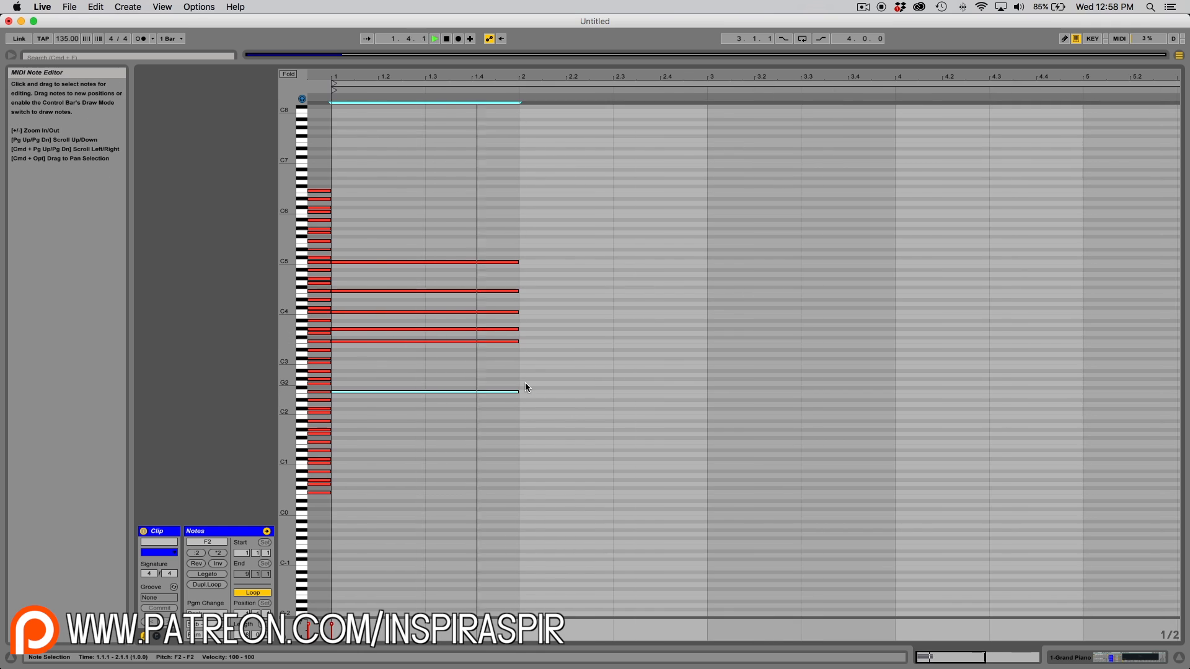
# Duplicate the chord into bar 2 and revoice the copy to F2, G3, C#4, G4 and D5.
pyautogui.press('space')
pyautogui.press('super+d')
pyautogui.moveTo(525, 404); pyautogui.dragTo(538, 254)
pyautogui.click(538, 342)
pyautogui.press('Delete')
pyautogui.moveTo(538, 329); pyautogui.dragTo(537, 308)
pyautogui.moveTo(538, 291); pyautogui.dragTo(538, 284)
pyautogui.press('space')
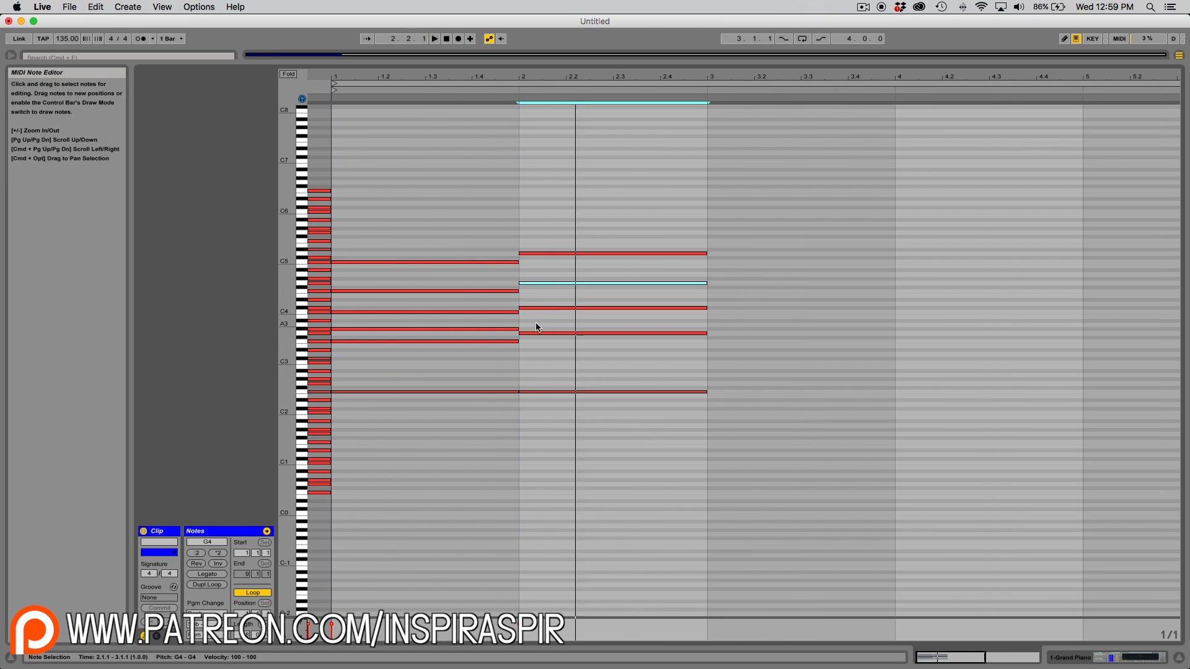
# Change the bar 2 chord to C#2, C#3, F3, C4, F4 and A#4 while auditioning it.
pyautogui.moveTo(537, 392); pyautogui.dragTo(536, 384)
pyautogui.press('space')
pyautogui.press('space')
pyautogui.moveTo(537, 334); pyautogui.dragTo(537, 358)
pyautogui.moveTo(538, 308); pyautogui.dragTo(538, 317)
pyautogui.moveTo(538, 358); pyautogui.dragTo(538, 342)
pyautogui.moveTo(539, 317); pyautogui.dragTo(546, 292)
pyautogui.moveTo(552, 253); pyautogui.dragTo(551, 270)
pyautogui.click(536, 384)
pyautogui.moveTo(535, 384); pyautogui.dragTo(536, 409)
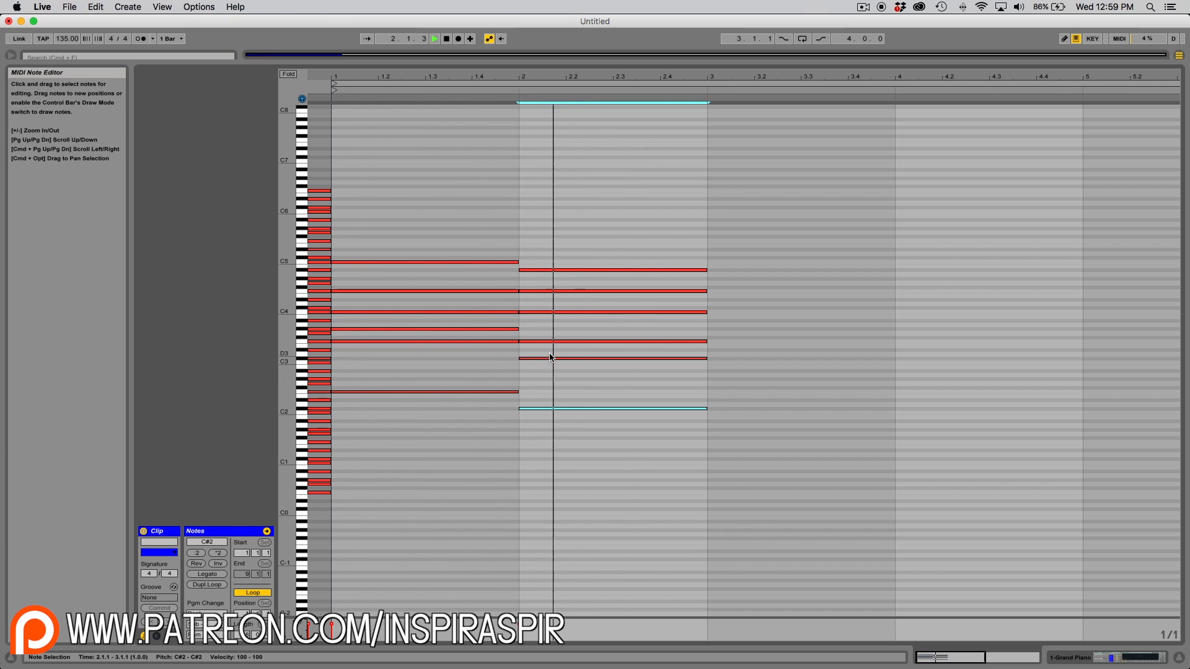
# Build a full-bar chord in bar 3 from A#1, A#2, G#3, F4 and A#4.
pyautogui.doubleClick(739, 329)
pyautogui.doubleClick(736, 312)
pyautogui.moveTo(736, 312); pyautogui.dragTo(736, 292)
pyautogui.doubleClick(736, 270)
pyautogui.doubleClick(736, 363)
pyautogui.moveTo(736, 363); pyautogui.dragTo(735, 370)
pyautogui.doubleClick(735, 422)
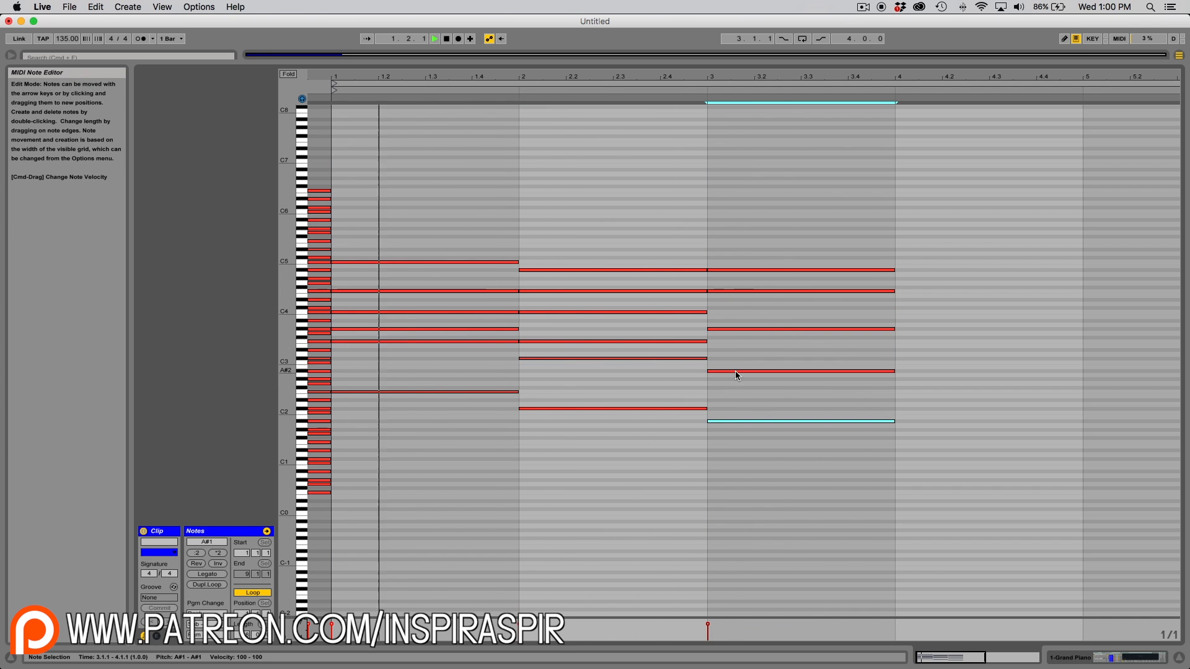
# Add a full-bar D#5 to the bar 2 chord and a full-bar F5 to the bar 3 chord while auditioning.
pyautogui.doubleClick(680, 249)
pyautogui.press('space')
pyautogui.doubleClick(724, 246)
pyautogui.moveTo(724, 246); pyautogui.dragTo(724, 241)
pyautogui.press('space')
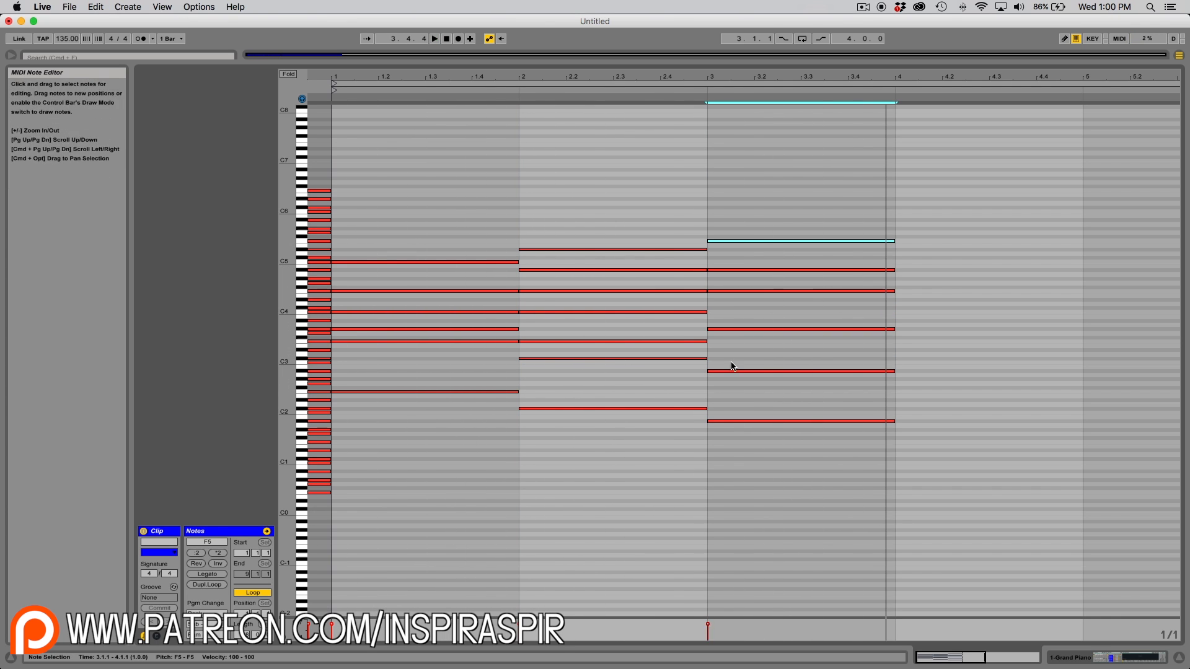
# Build a full-bar chord in bar 4 from C3, D#3, G#3, C4, F4 and F5 and play it back.
pyautogui.press('space')
pyautogui.doubleClick(916, 386)
pyautogui.moveTo(917, 386); pyautogui.dragTo(919, 332)
pyautogui.doubleClick(903, 367)
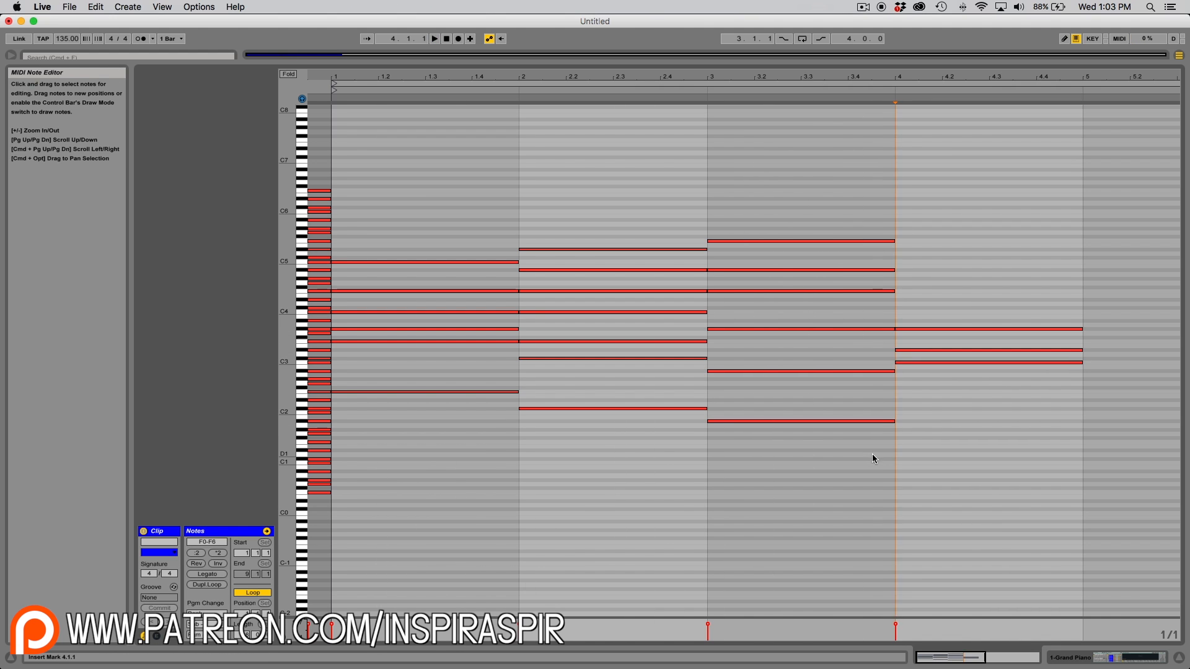
pyautogui.press('-')
pyautogui.press('-')
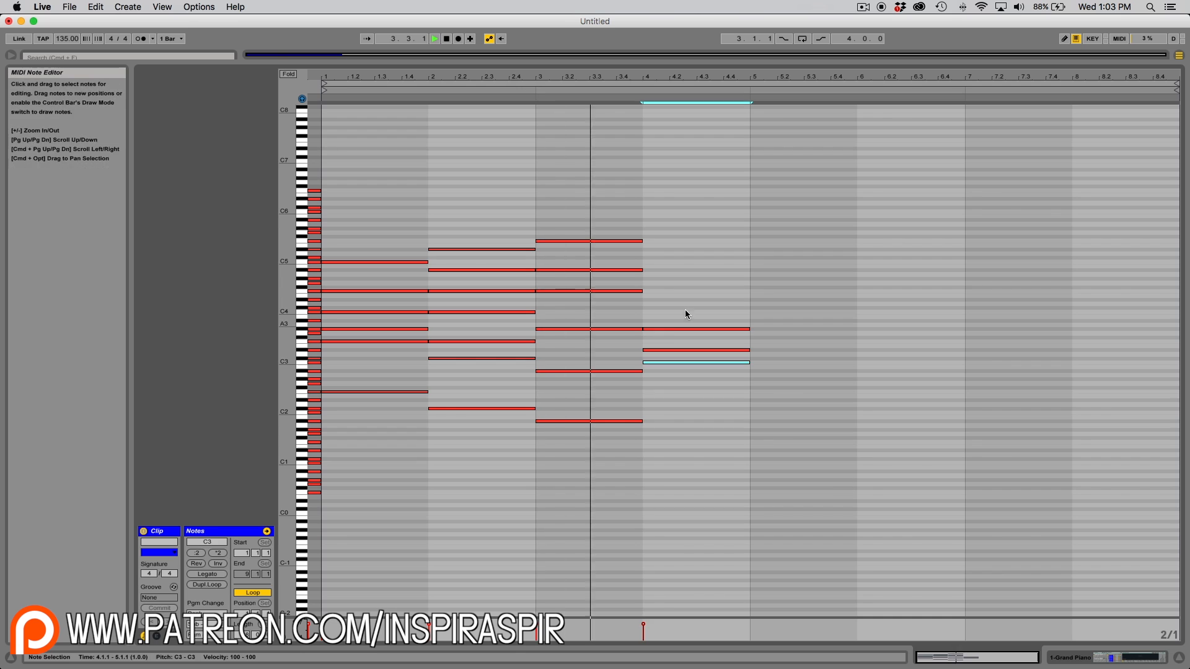
pyautogui.doubleClick(685, 312)
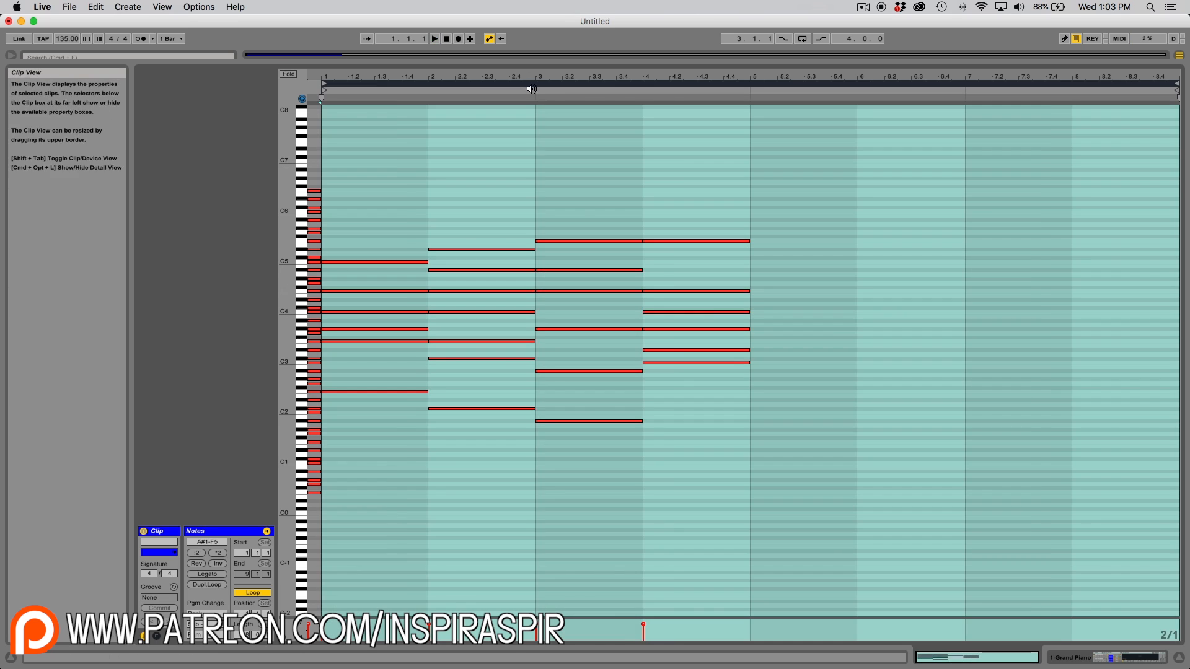
pyautogui.doubleClick(659, 412)
pyautogui.moveTo(659, 412); pyautogui.dragTo(661, 265)
pyautogui.press('space')
# Duplicate the four-bar progression into bars 5 to 8, and add G#4 to the bar 4 chord while auditioning it.
pyautogui.press('super+a')
pyautogui.press('super+d')
pyautogui.doubleClick(695, 280)
pyautogui.click(695, 291)
pyautogui.click(666, 330)
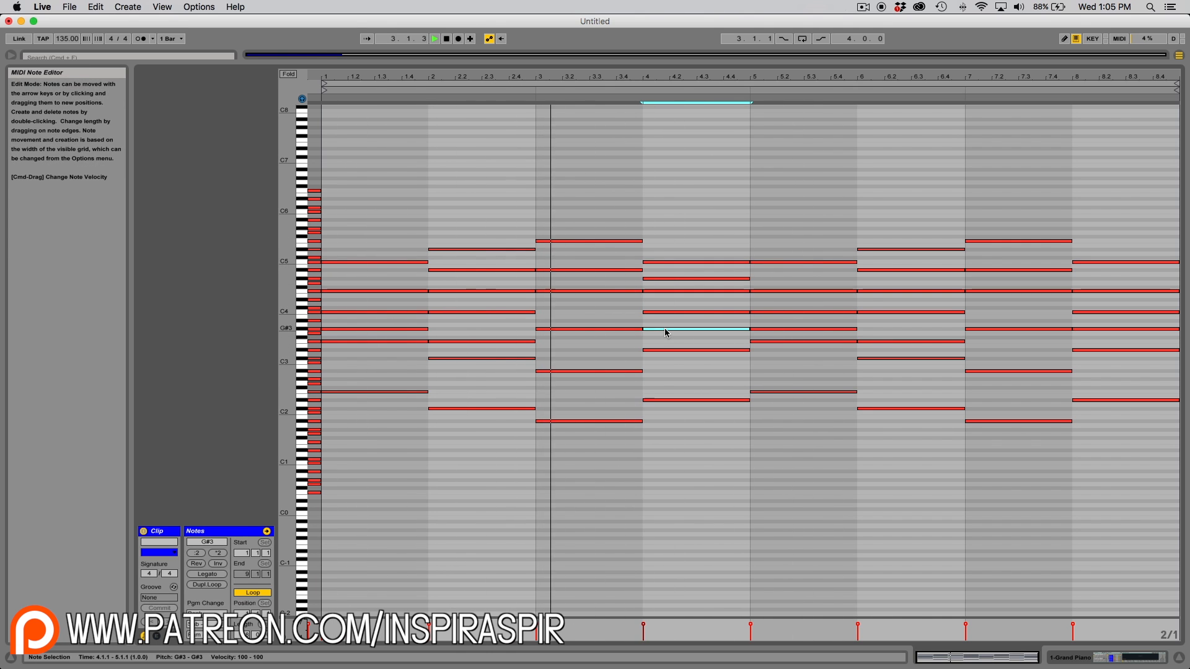
pyautogui.moveTo(666, 312); pyautogui.dragTo(666, 313)
pyautogui.click(535, 90)
pyautogui.press('space')
pyautogui.press('space')
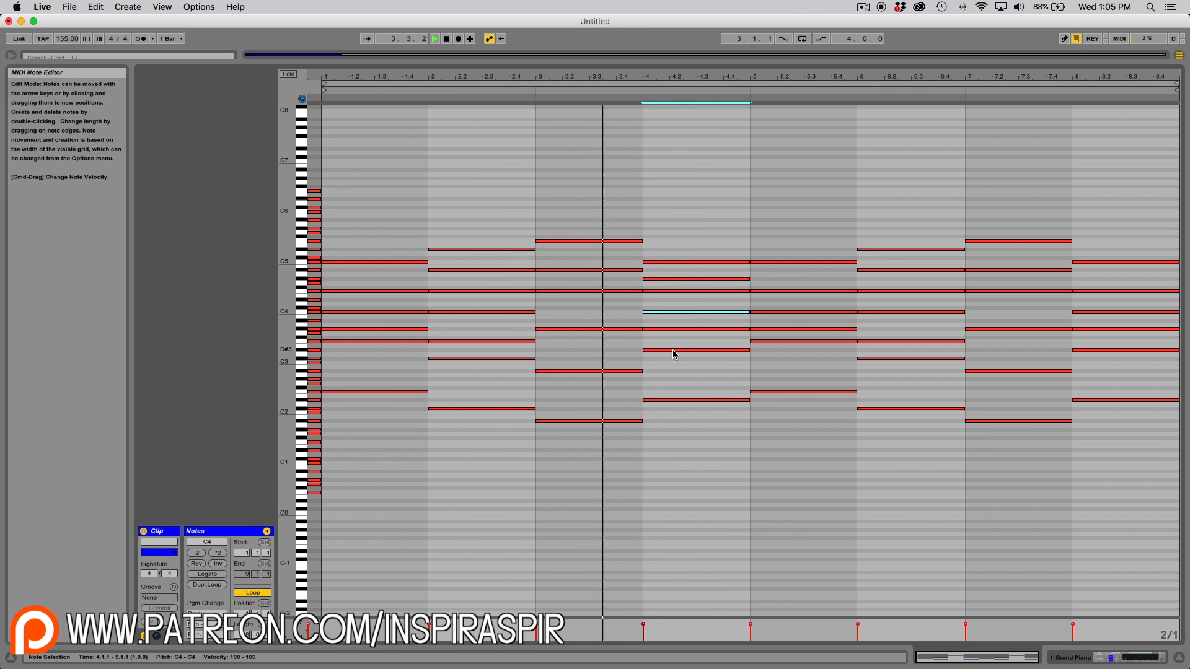
pyautogui.moveTo(705, 443); pyautogui.dragTo(723, 338)
# Enrich the top of the bar 8 chord with A#4, D#5, G5 and C6 while auditioning its notes.
pyautogui.moveTo(1108, 292)
pyautogui.mouseDown()
pyautogui.moveTo(1108, 233)
pyautogui.moveTo(1101, 270)
pyautogui.mouseUp()
pyautogui.moveTo(1102, 271); pyautogui.dragTo(1097, 212)
pyautogui.doubleClick(1105, 313)
pyautogui.moveTo(1106, 292); pyautogui.dragTo(1106, 312)
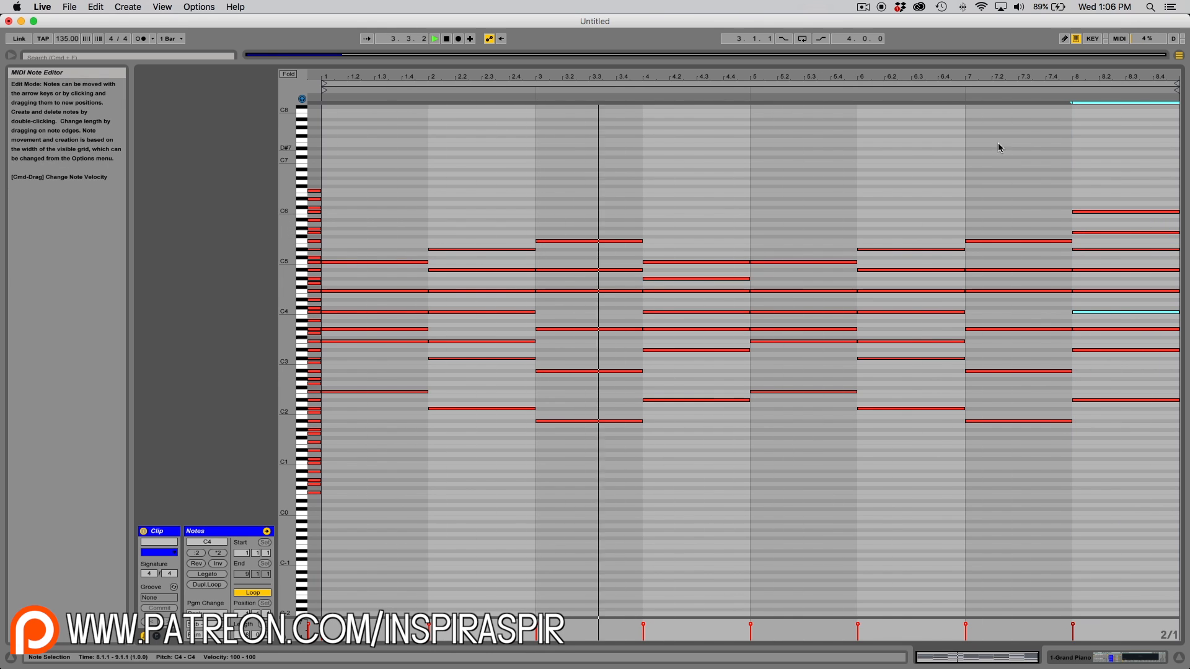
pyautogui.moveTo(1094, 212); pyautogui.dragTo(1096, 229)
pyautogui.moveTo(1118, 401); pyautogui.dragTo(1094, 403)
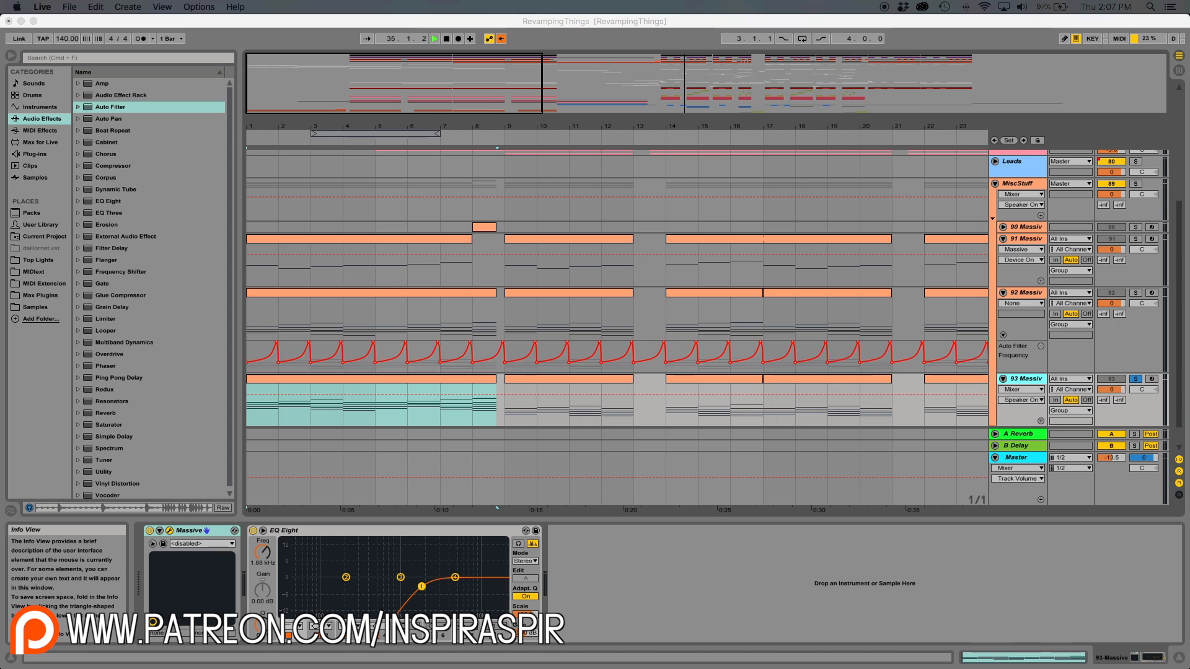
# Audition Massive presets such as In Phase on the soloed 93 Massive track, and close the synth window.
pyautogui.click(595, 326)
pyautogui.press('space')
pyautogui.click(387, 180)
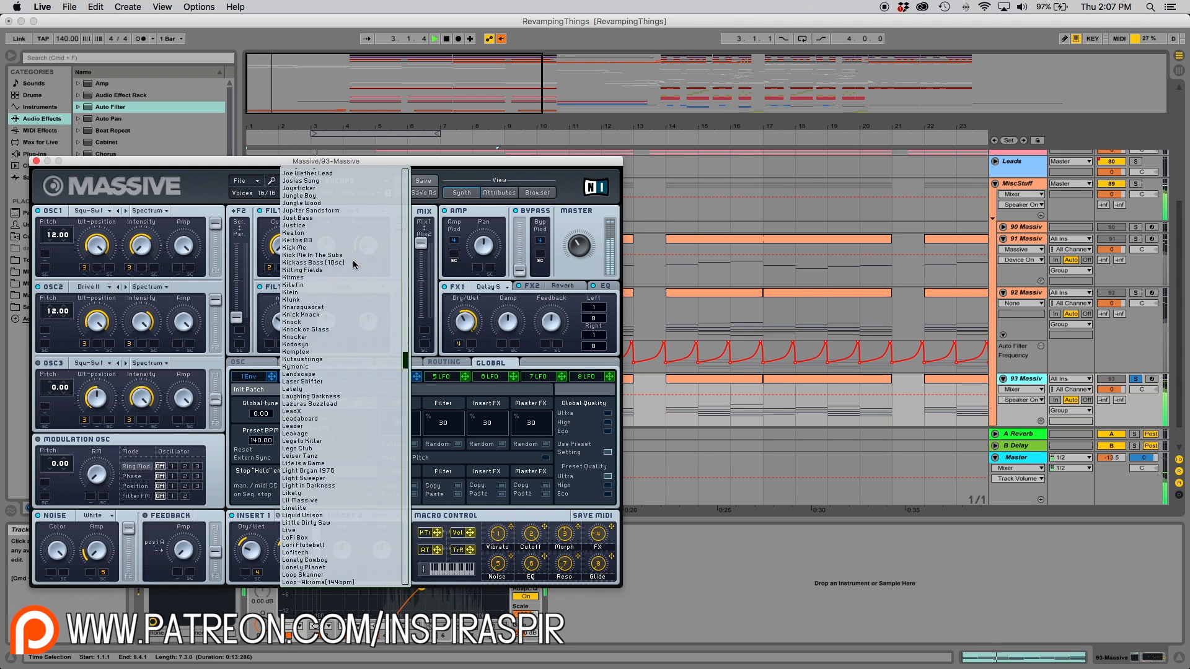
pyautogui.click(349, 186)
pyautogui.click(349, 186)
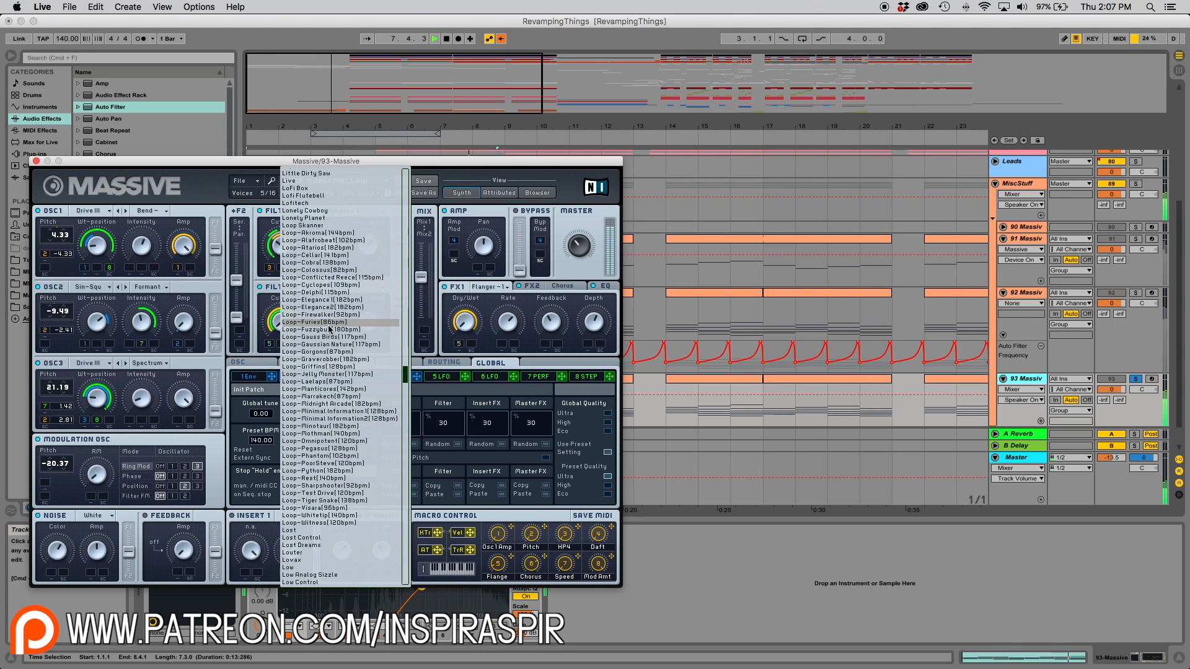
pyautogui.click(392, 184)
pyautogui.press('space')
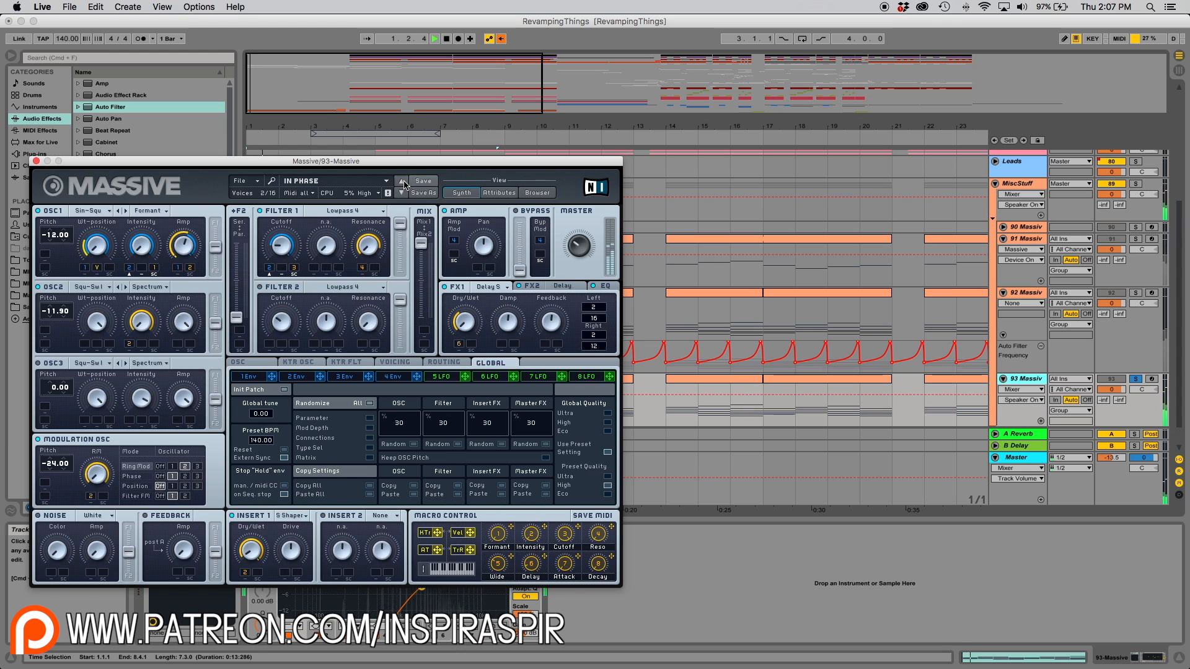
pyautogui.click(403, 181)
pyautogui.click(36, 161)
# Set the EQ Eight low-cut frequency on 93 Massive to 771 Hz and open its first clip in an enlarged note editor.
pyautogui.moveTo(421, 587); pyautogui.dragTo(391, 587)
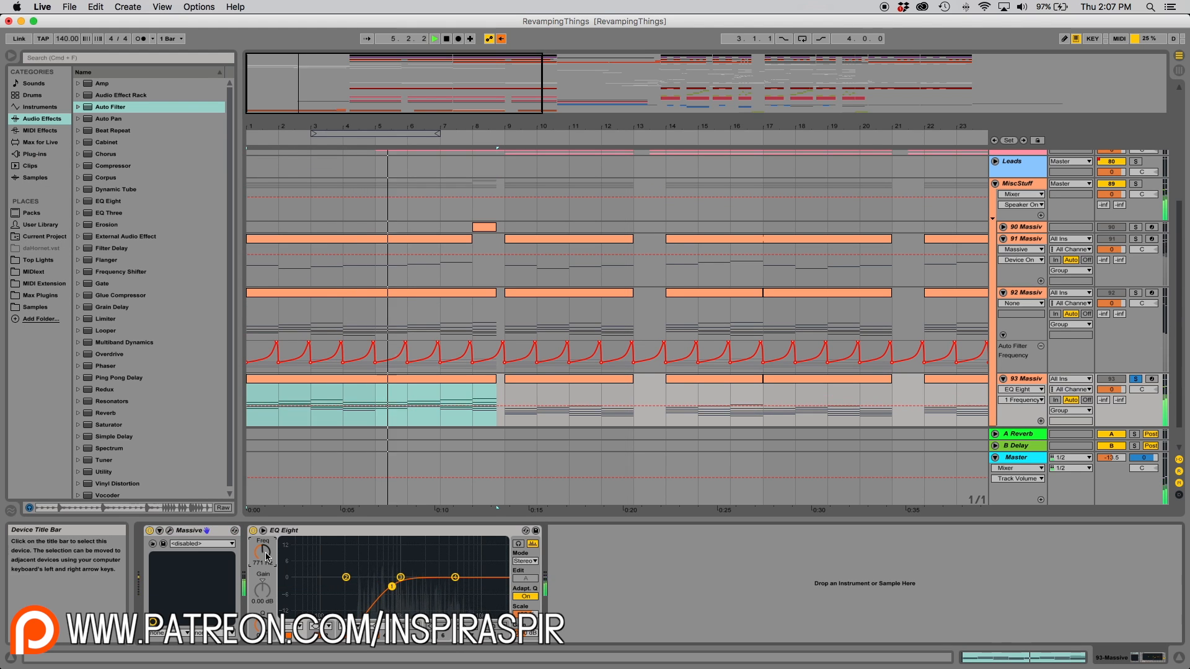
pyautogui.doubleClick(458, 378)
pyautogui.moveTo(531, 521); pyautogui.dragTo(531, 62)
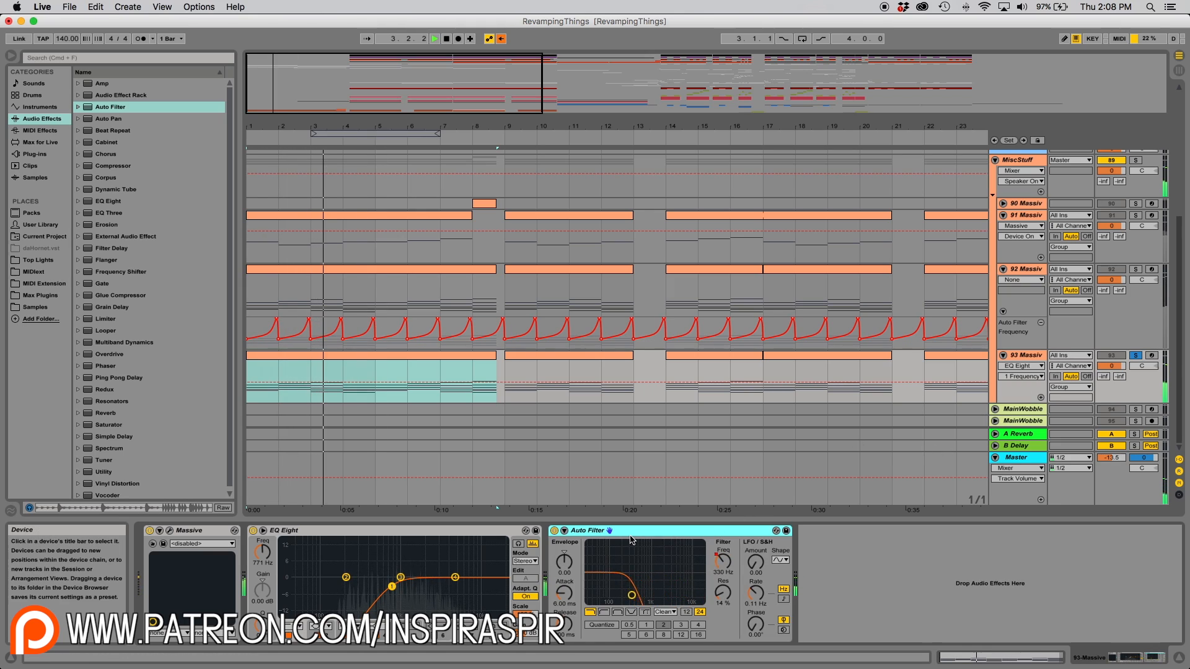
# Replace the Auto Filter on 93 Massive with a copy of the one from 92 Massive and show its Frequency automation.
pyautogui.press('Delete')
pyautogui.click(169, 531)
pyautogui.click(602, 348)
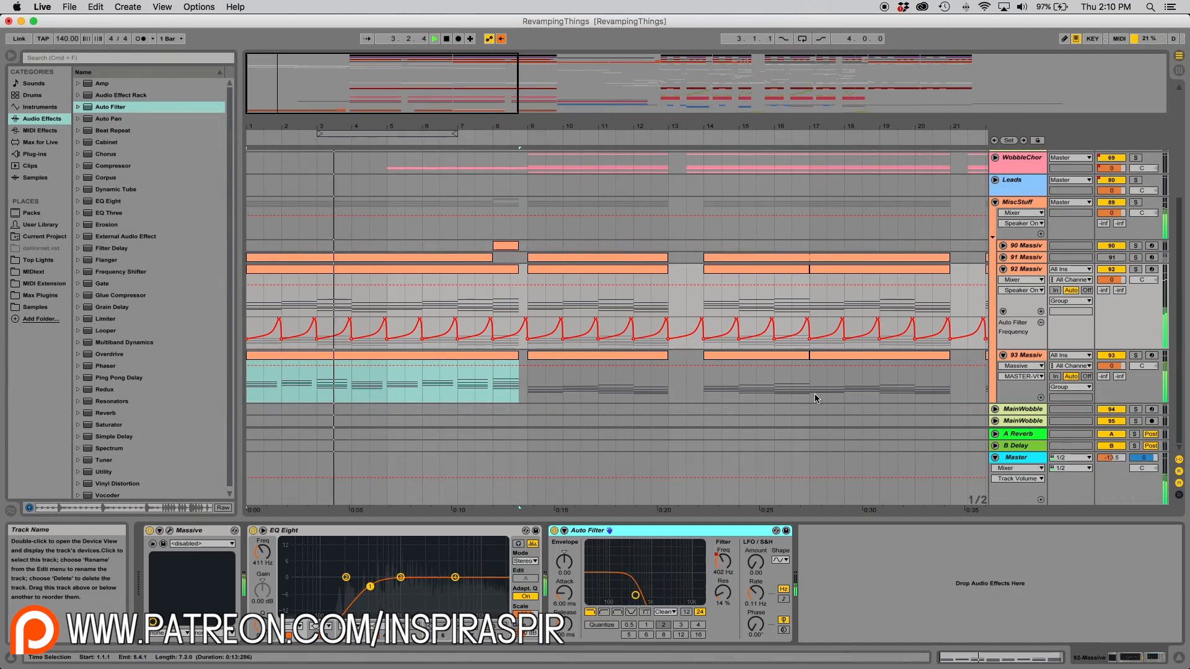
pyautogui.click(1023, 355)
pyautogui.press('super+v')
pyautogui.click(724, 562)
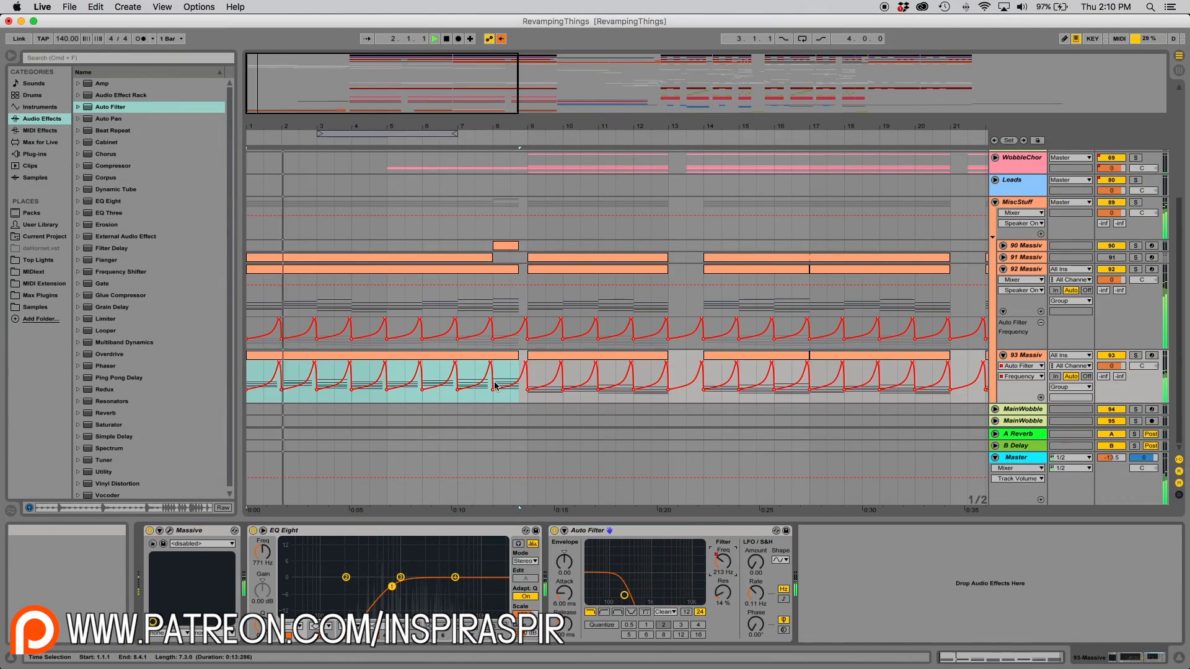
# Reshape the bar 1 filter Frequency automation on 93 Massive into a curve falling from high to low, checking it in playback.
pyautogui.press('+')
pyautogui.click(273, 390)
pyautogui.click(295, 362)
pyautogui.press('space')
pyautogui.moveTo(280, 127)
pyautogui.mouseDown()
pyautogui.moveTo(285, 154)
pyautogui.moveTo(303, 154)
pyautogui.mouseUp()
pyautogui.click(304, 357)
pyautogui.click(250, 385)
pyautogui.press('space')
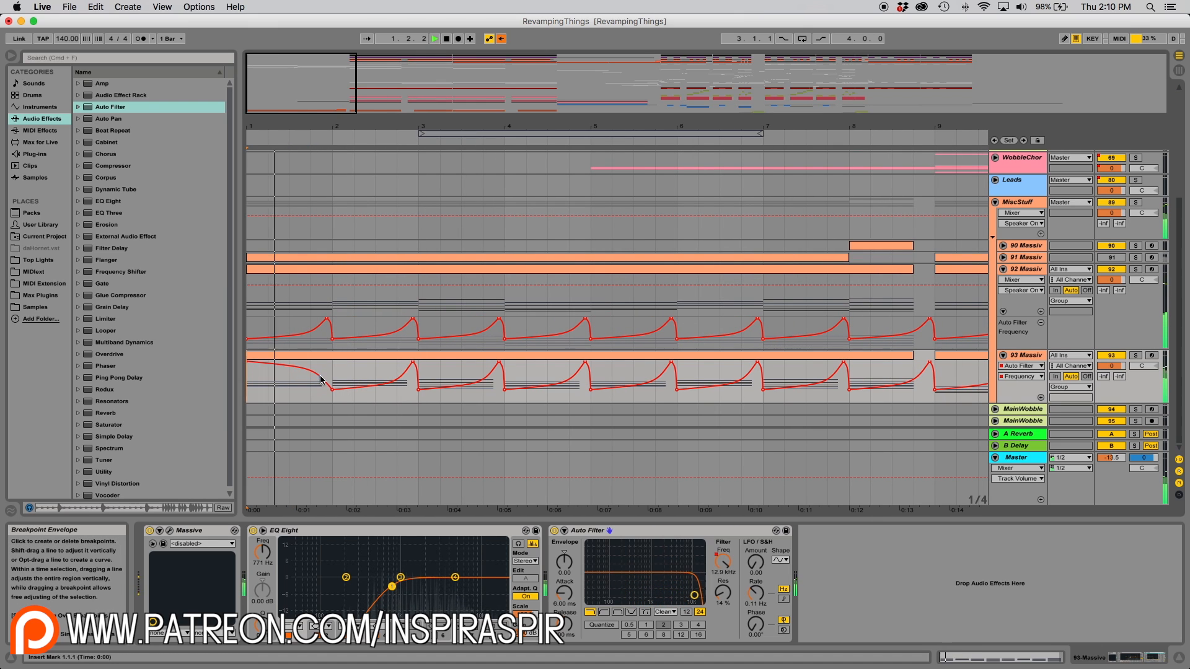
pyautogui.press('space')
pyautogui.press('+')
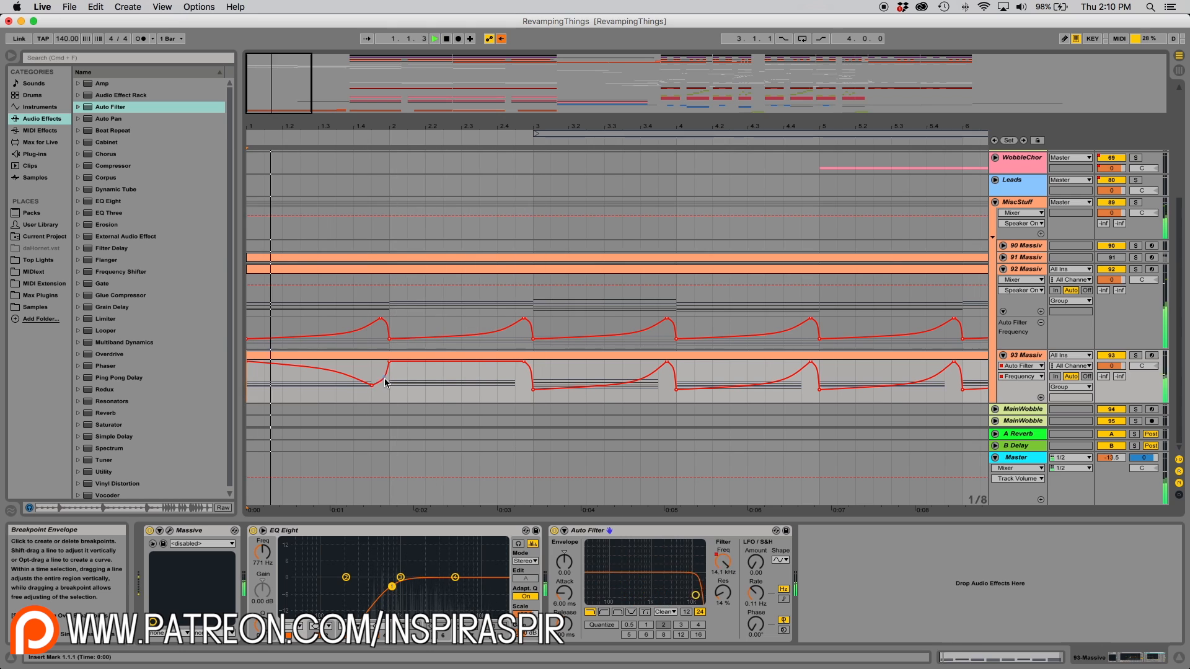
# Duplicate bar 1 of 93 Massive with its falling filter sweep into bars 2 through 6.
pyautogui.moveTo(389, 394); pyautogui.dragTo(249, 393)
pyautogui.press('super+d')
pyautogui.press('super+d')
pyautogui.press('super+d')
pyautogui.press('super+d')
pyautogui.press('super+d')
# Continue duplicating the falling-sweep bar on 93 Massive from bar 7 to beyond bar 20.
pyautogui.moveTo(276, 126); pyautogui.dragTo(276, 75)
pyautogui.click(433, 385)
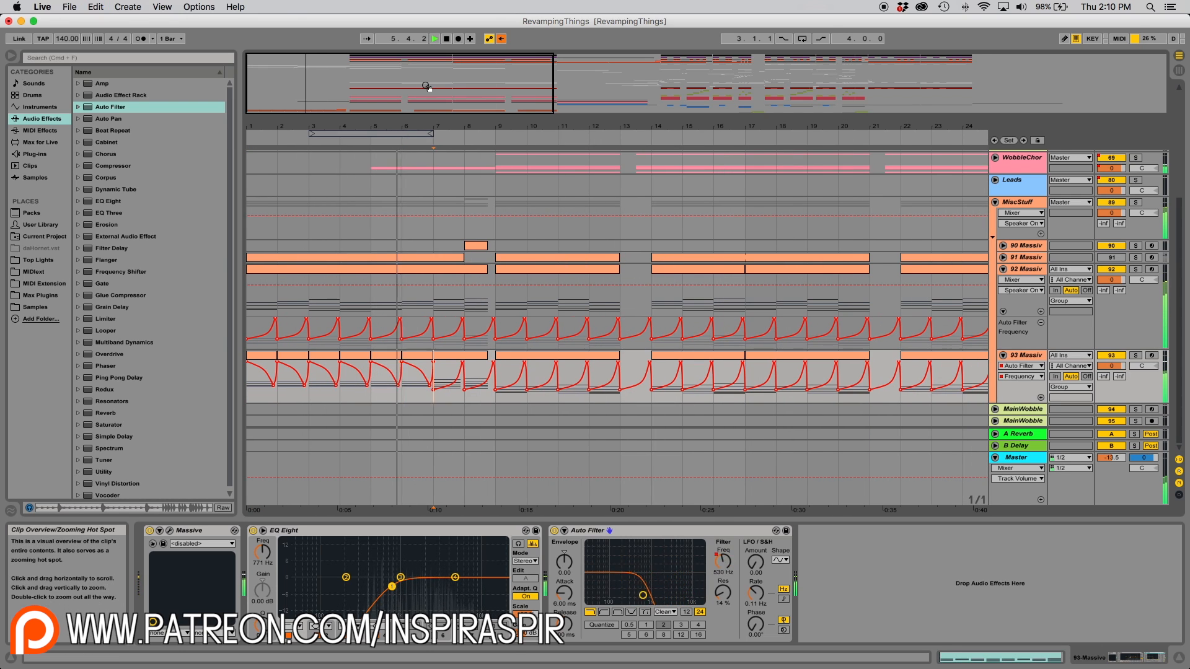
pyautogui.press('super+d')
pyautogui.press('super+d')
pyautogui.press('super+d')
pyautogui.press('super+d')
pyautogui.press('super+d')
pyautogui.press('super+d')
pyautogui.press('super+d')
pyautogui.press('super+d')
pyautogui.press('super+d')
pyautogui.press('super+d')
pyautogui.press('super+d')
pyautogui.press('super+d')
pyautogui.press('super+d')
pyautogui.press('super+d')
pyautogui.press('super+d')
pyautogui.press('super+d')
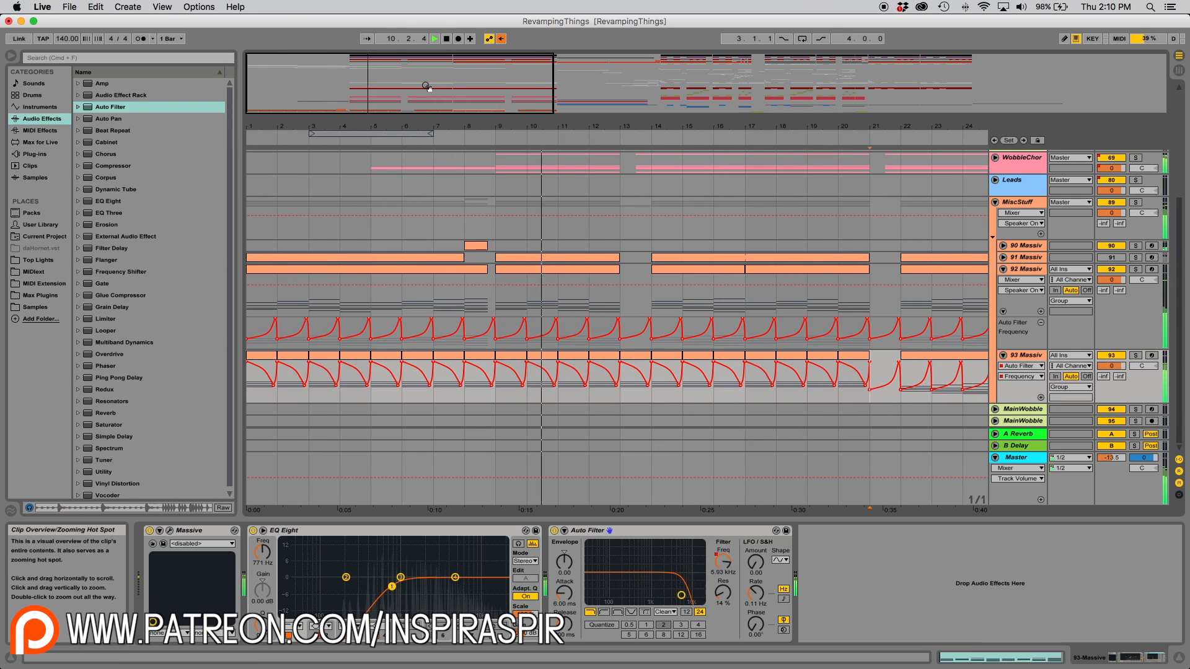
pyautogui.press('super+d')
pyautogui.press('super+d')
pyautogui.press('super+d')
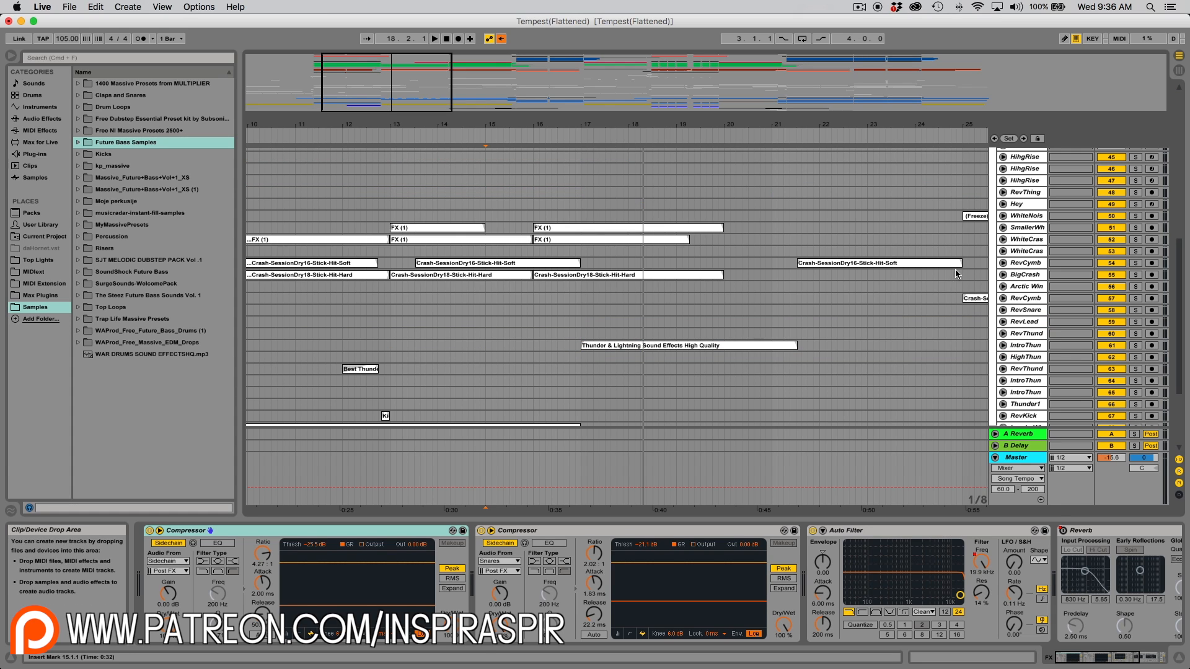
# Unfold the RevCymb track and play its reversed crash soloed from bar 16.
pyautogui.click(1003, 263)
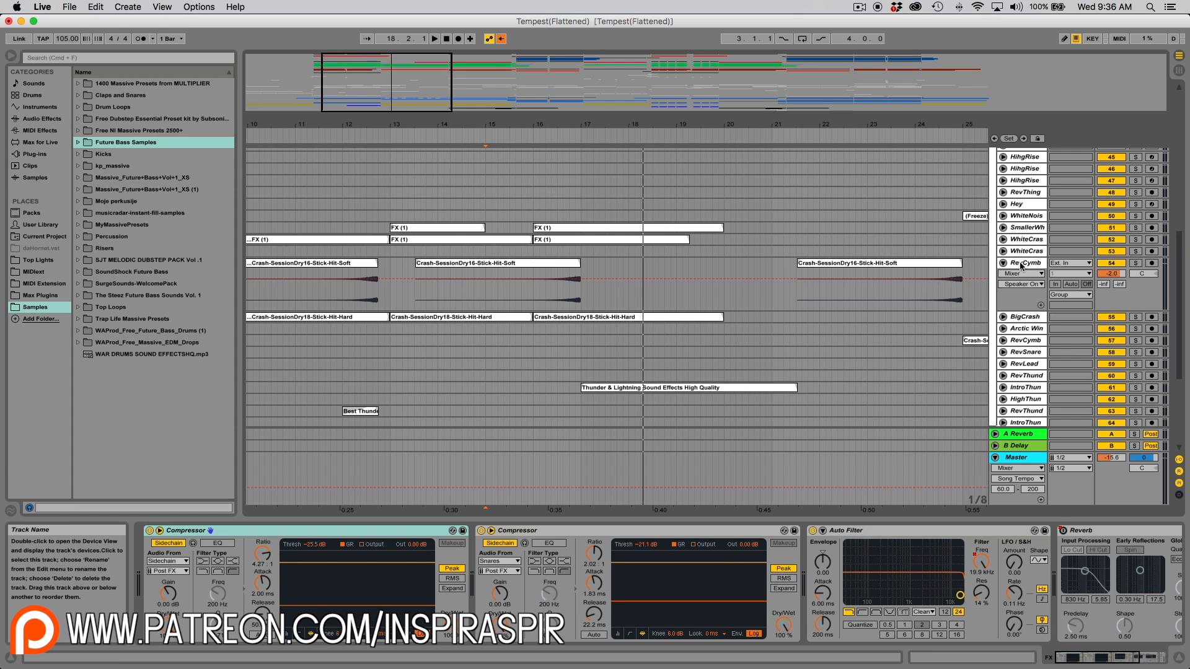
pyautogui.press('space')
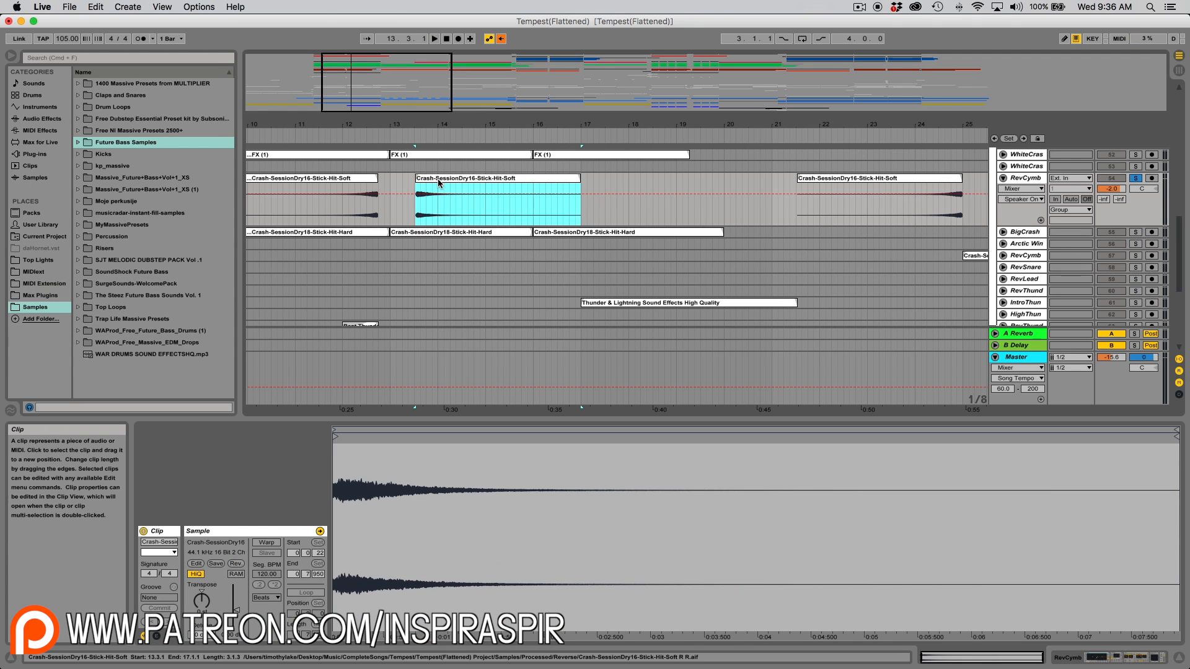
pyautogui.click(532, 205)
pyautogui.press('space')
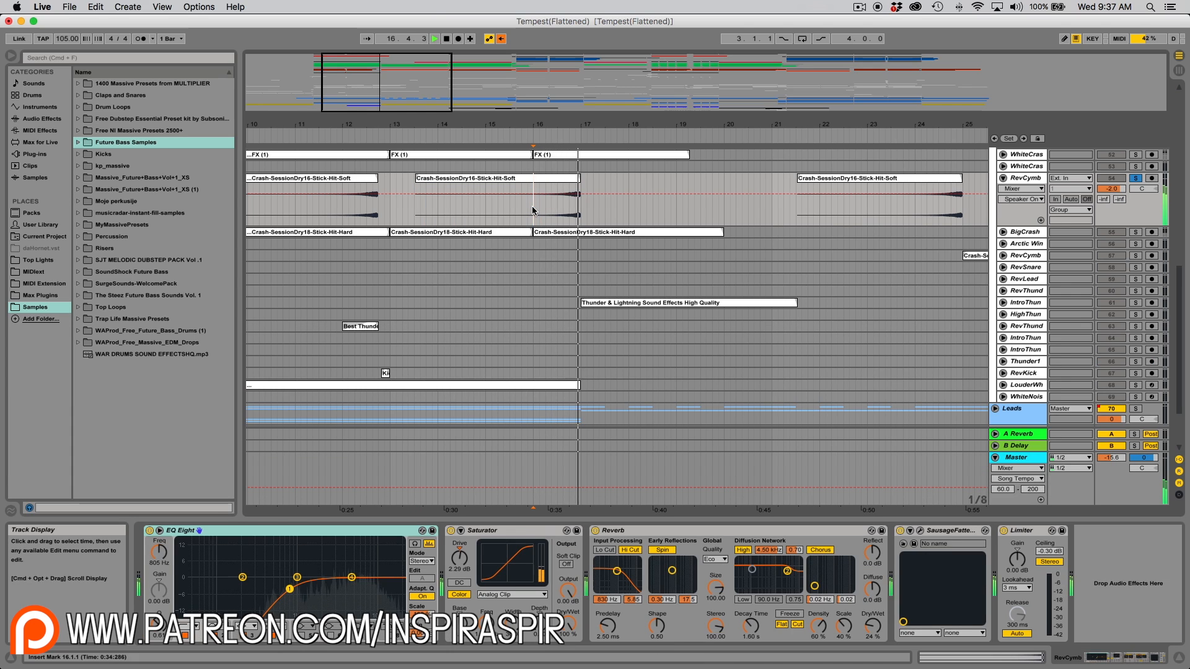
pyautogui.press('space')
# Play the reversed crash from bar 16 with all tracks, and fold the Intro&BuildupChords group.
pyautogui.scroll(5, 659, 265)
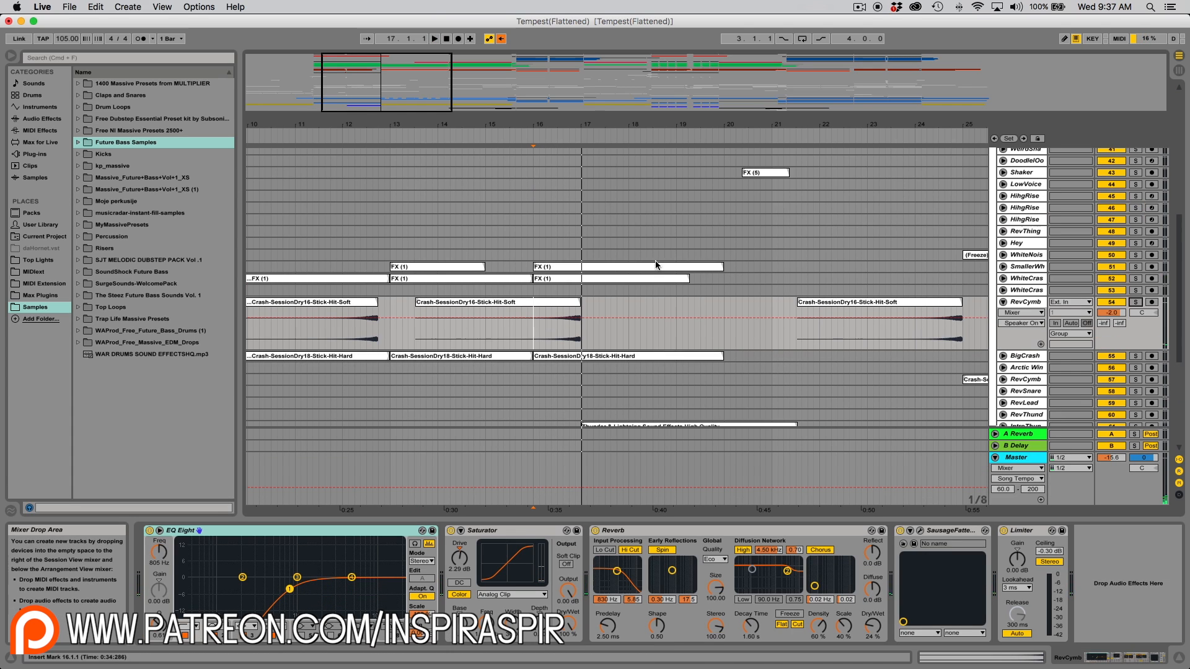
pyautogui.click(532, 335)
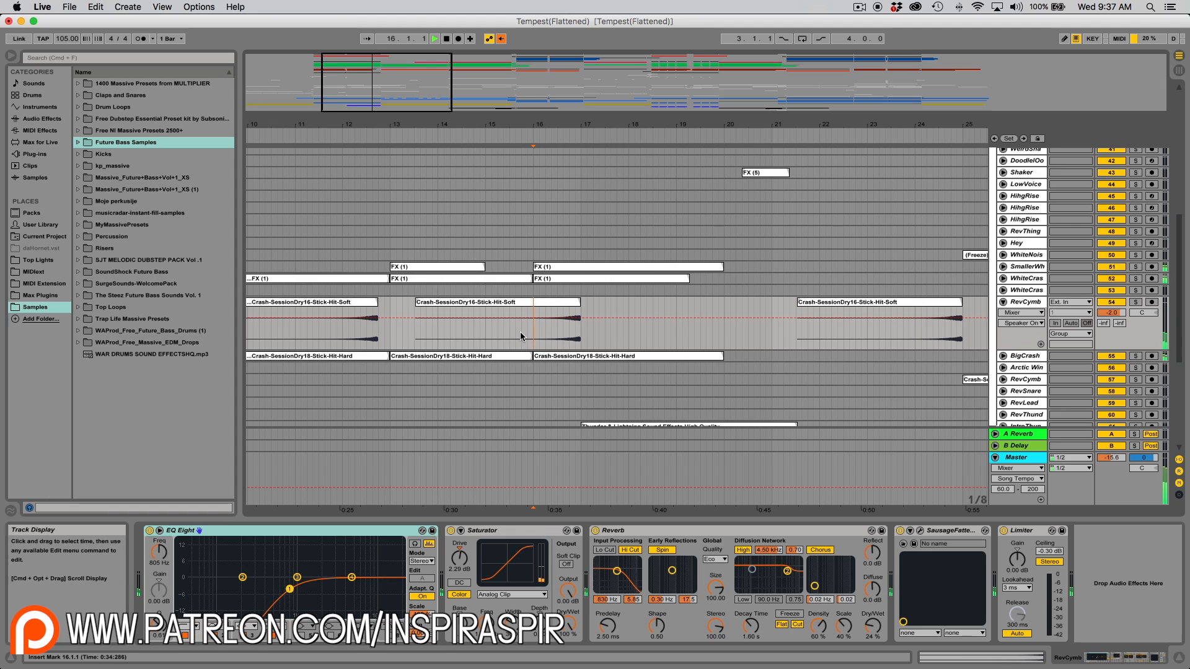
pyautogui.press('space')
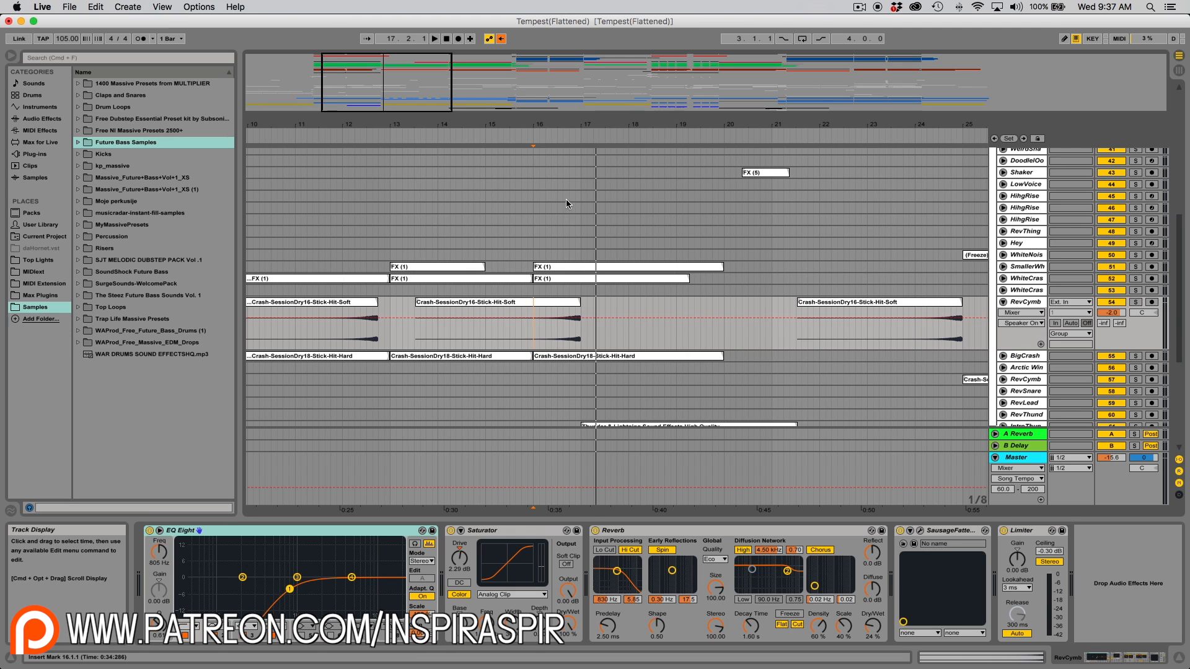
pyautogui.scroll(-5, 578, 342)
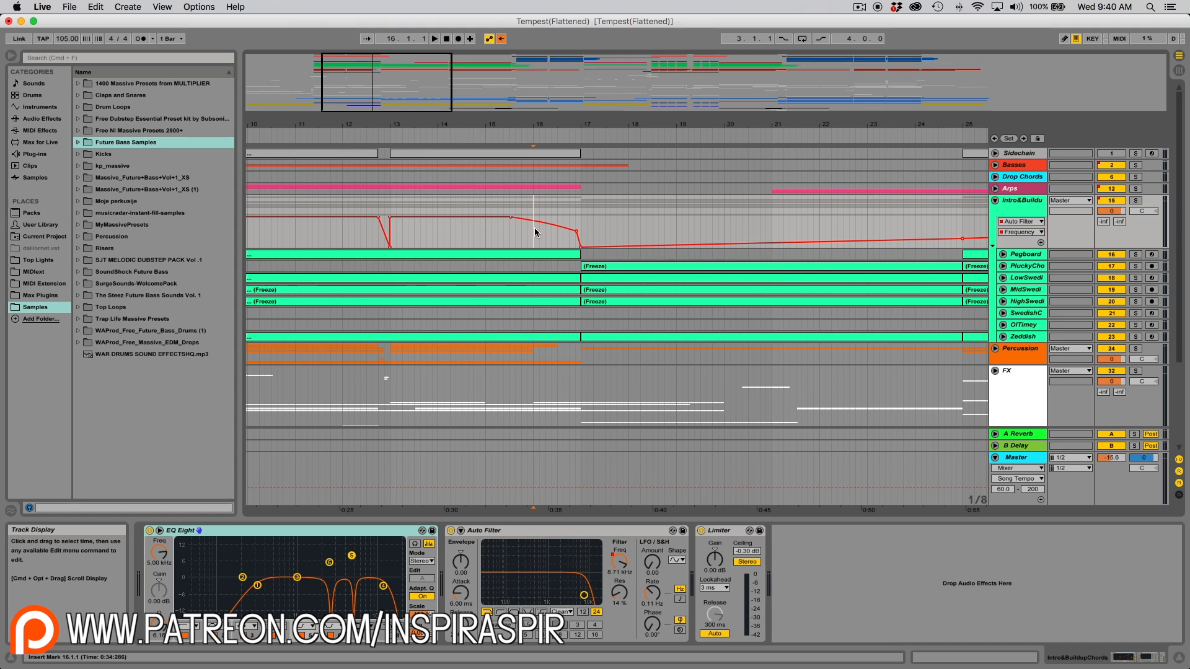
pyautogui.click(995, 200)
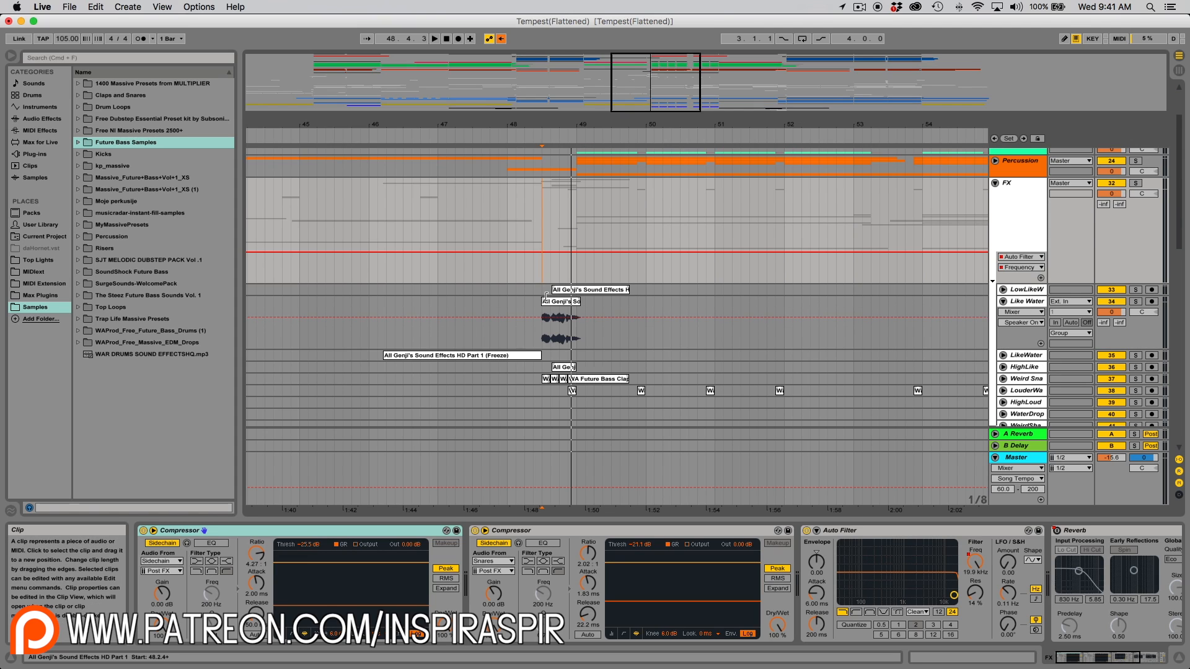
# Play the FX transition from bar 48 with all tracks and unfold the reversed LikeWater track.
pyautogui.scroll(-4, 547, 296)
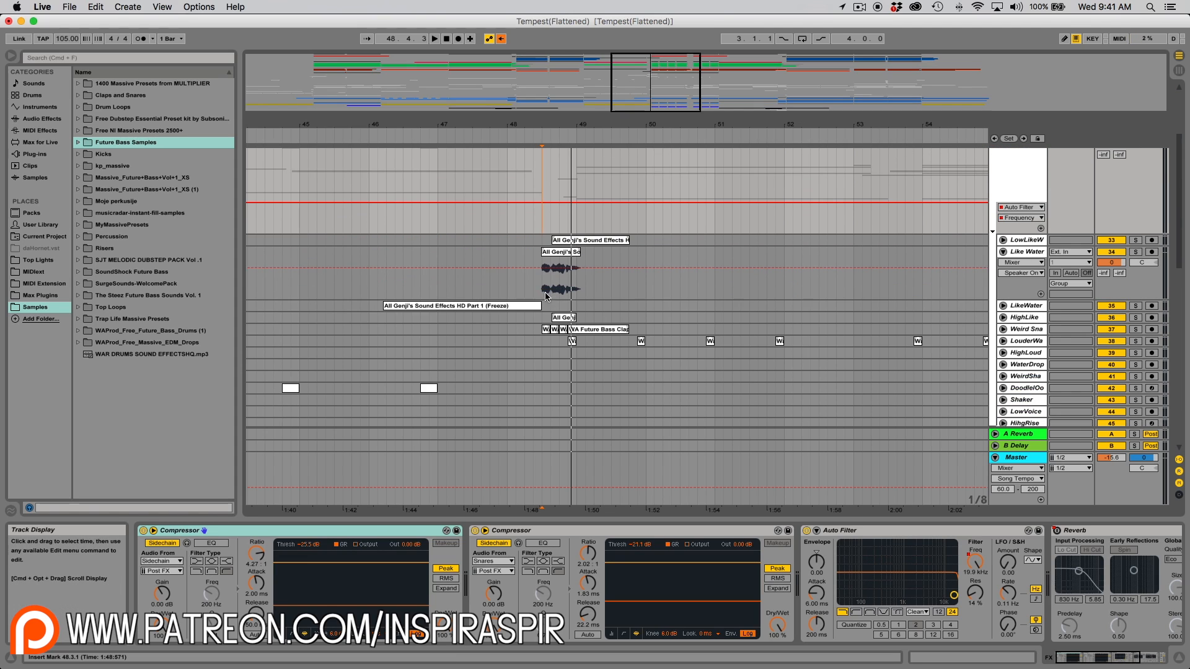
pyautogui.click(513, 289)
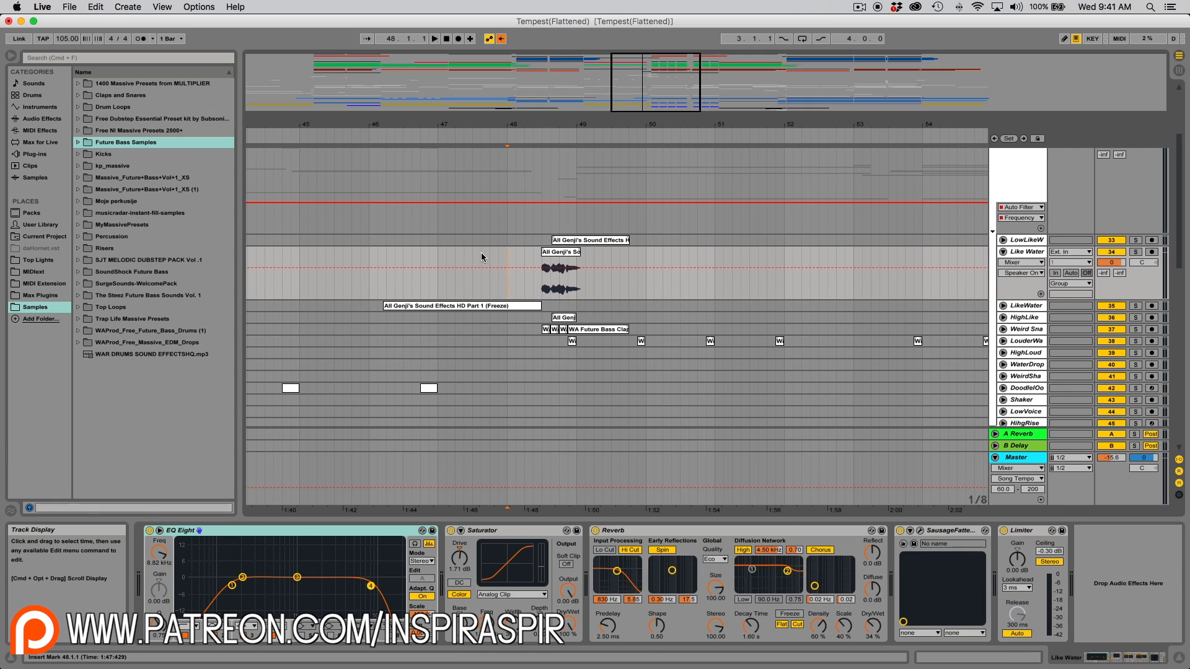
pyautogui.press('space')
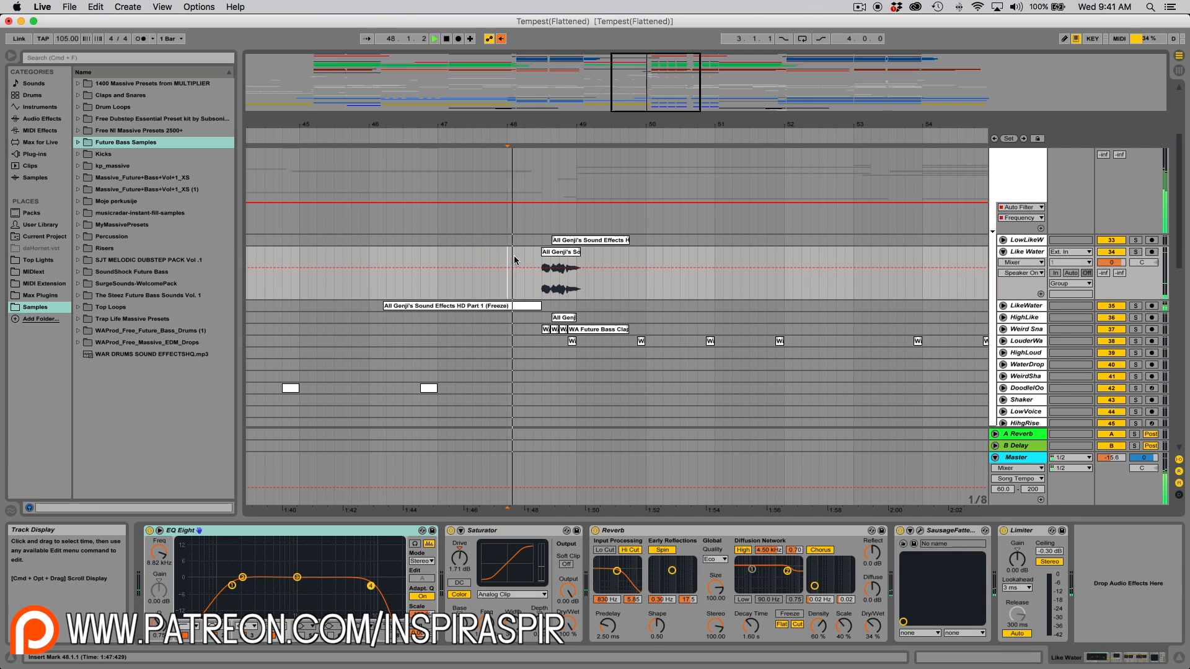
pyautogui.click(1003, 306)
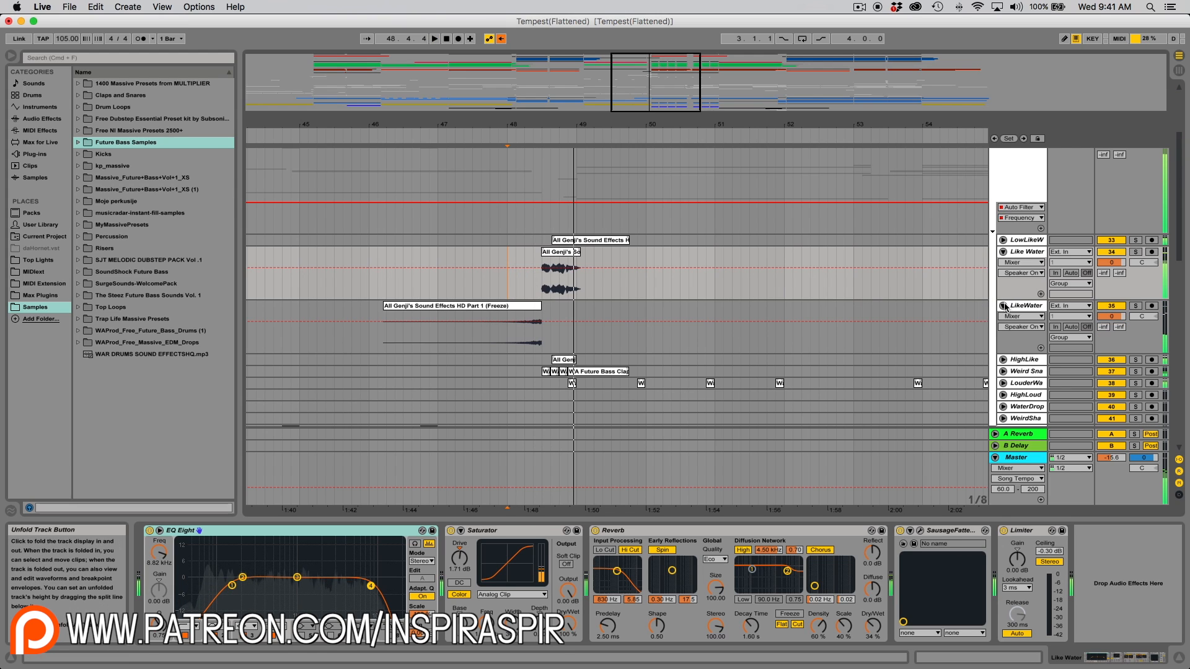
pyautogui.press('space')
# Solo the reversed LikeWater track, play it from bar 48, and look over the surrounding FX tracks.
pyautogui.click(1136, 306)
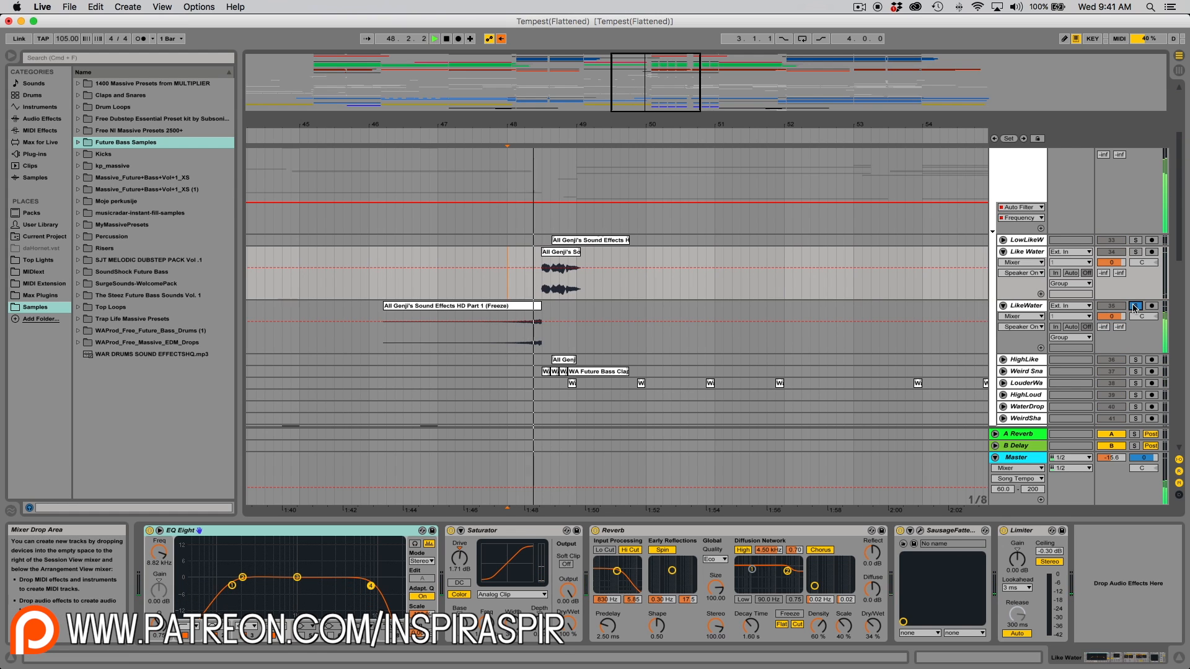
pyautogui.scroll(-15, 846, 274)
pyautogui.press('space')
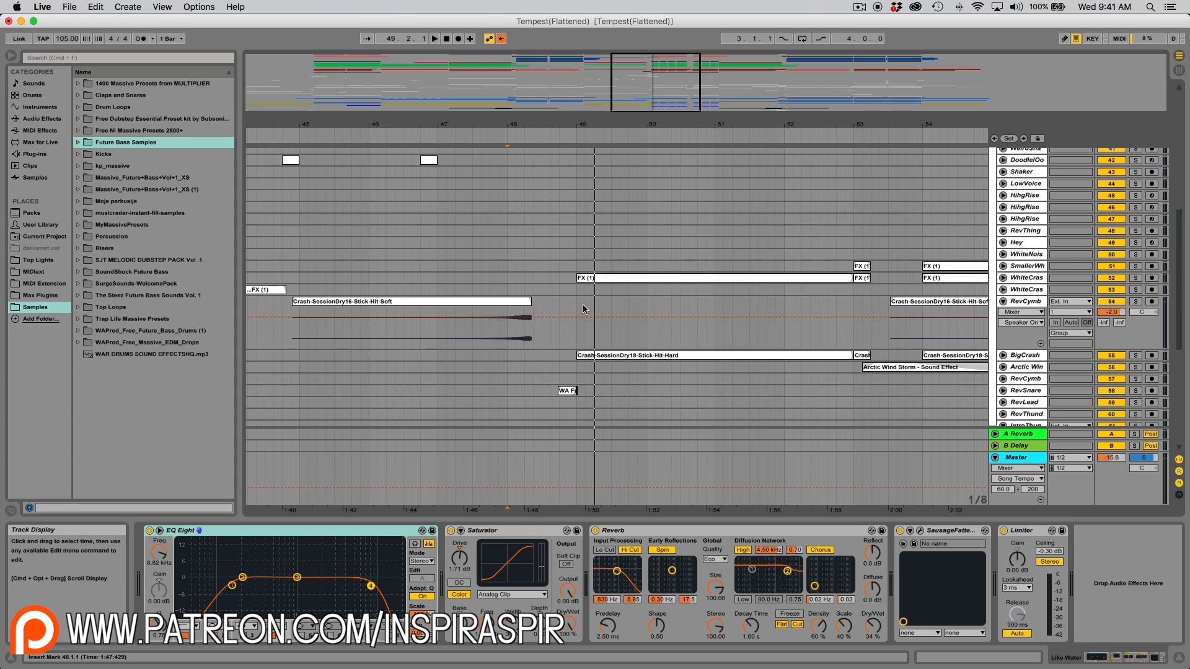
pyautogui.scroll(10, 876, 302)
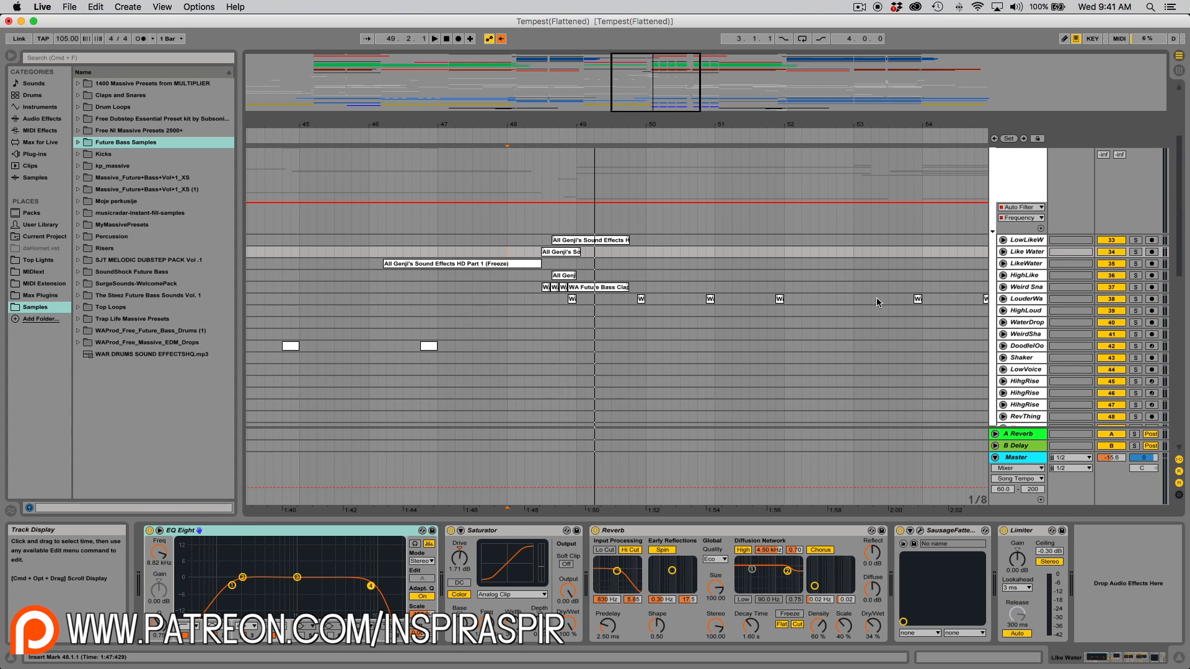
# Compare the bar 48 transition with the reversed RevCymb and LikeWater tracks muted and active.
pyautogui.scroll(-8, 1114, 266)
pyautogui.press('space')
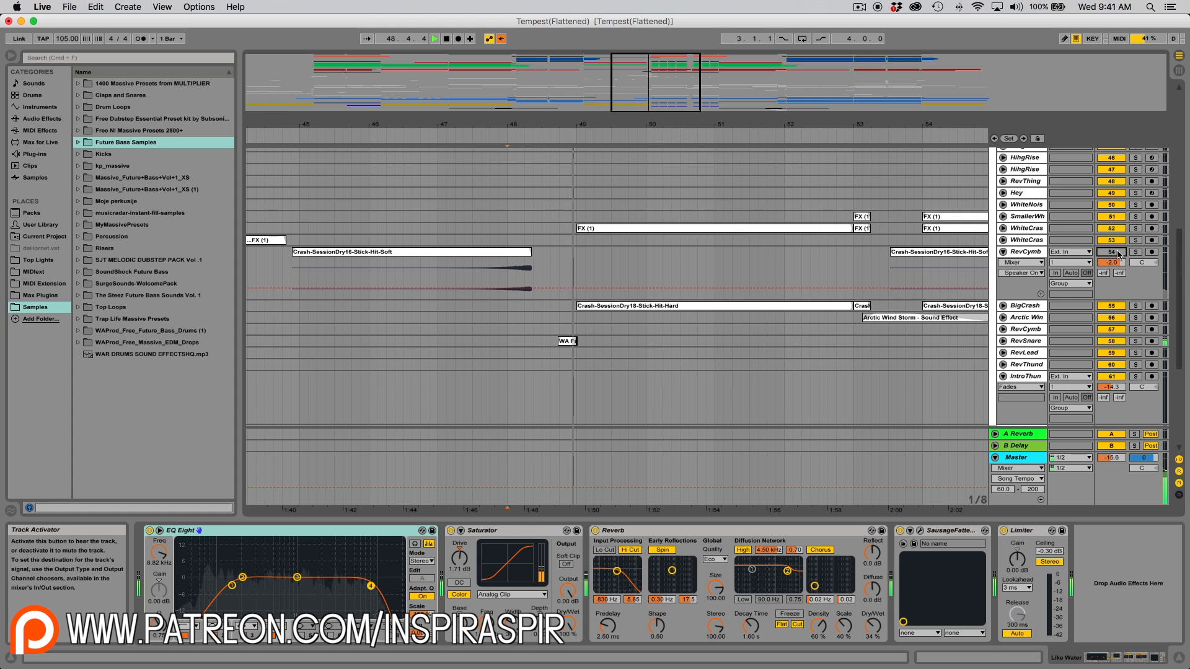
pyautogui.click(1112, 323)
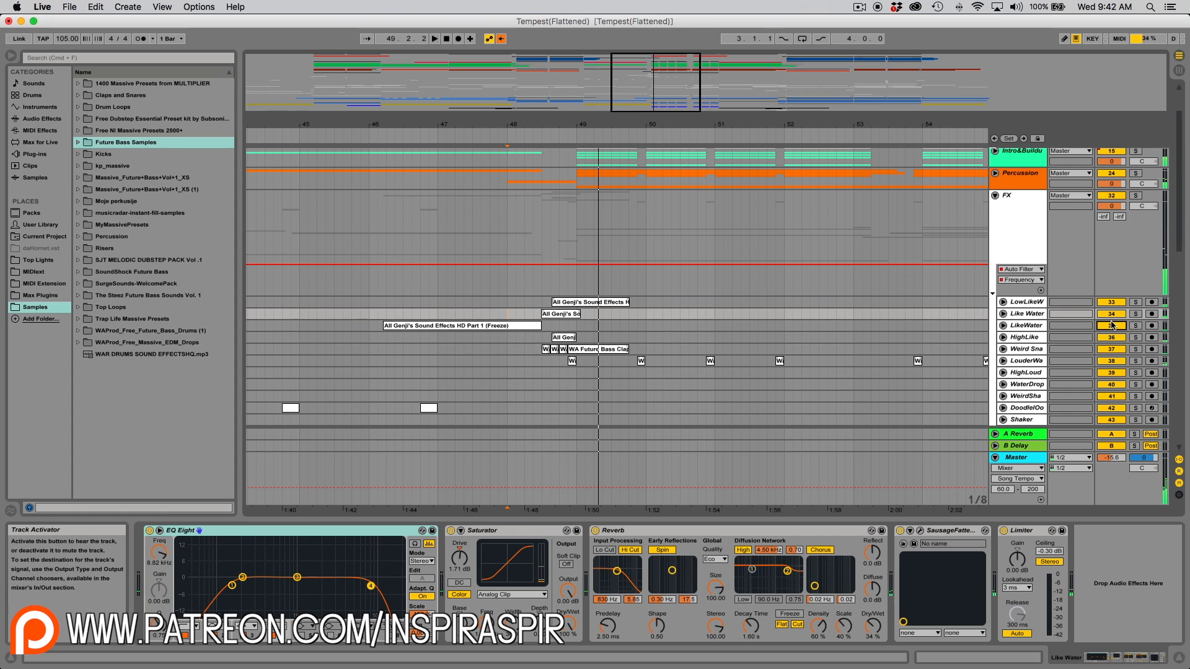
pyautogui.scroll(-8, 1113, 323)
pyautogui.scroll(7, 1113, 282)
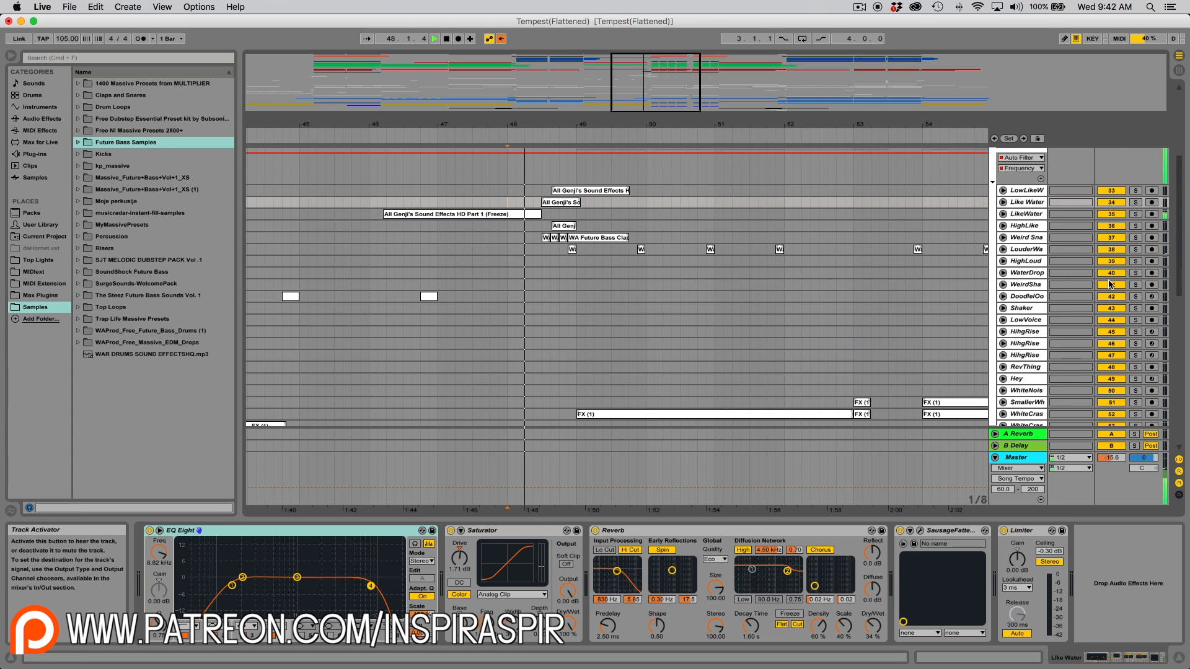
pyautogui.scroll(5, 1111, 284)
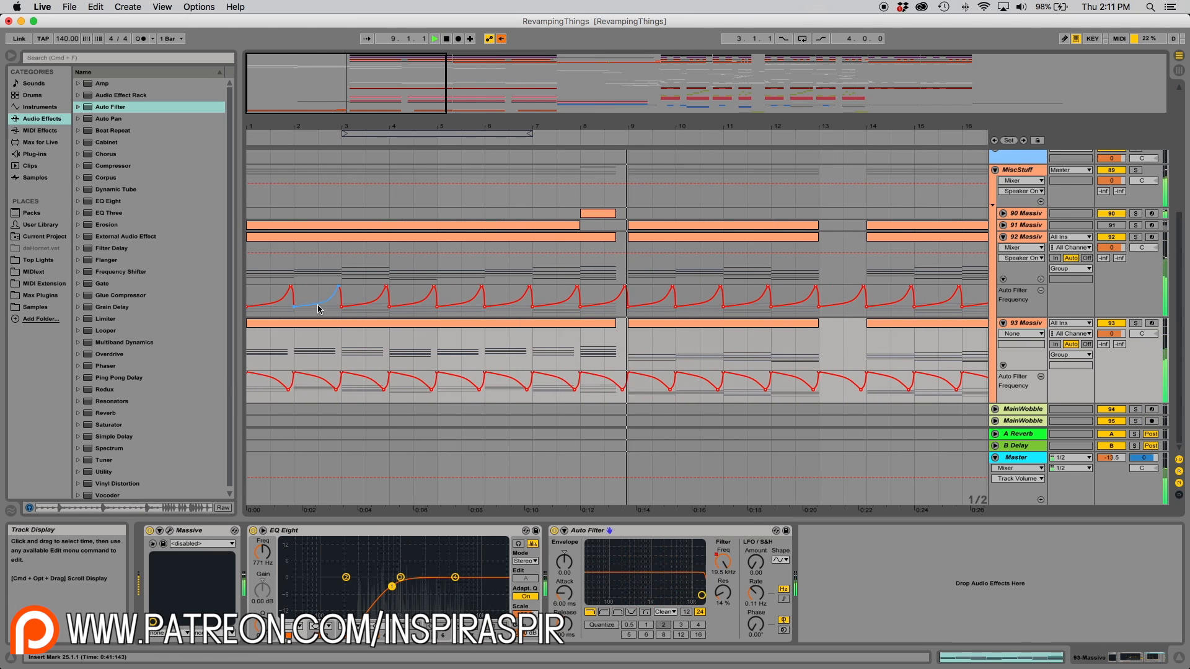
# Solo the 93 Massive track and shift the first low point of its Auto Filter frequency automation to the start of bar 2.
pyautogui.click(308, 347)
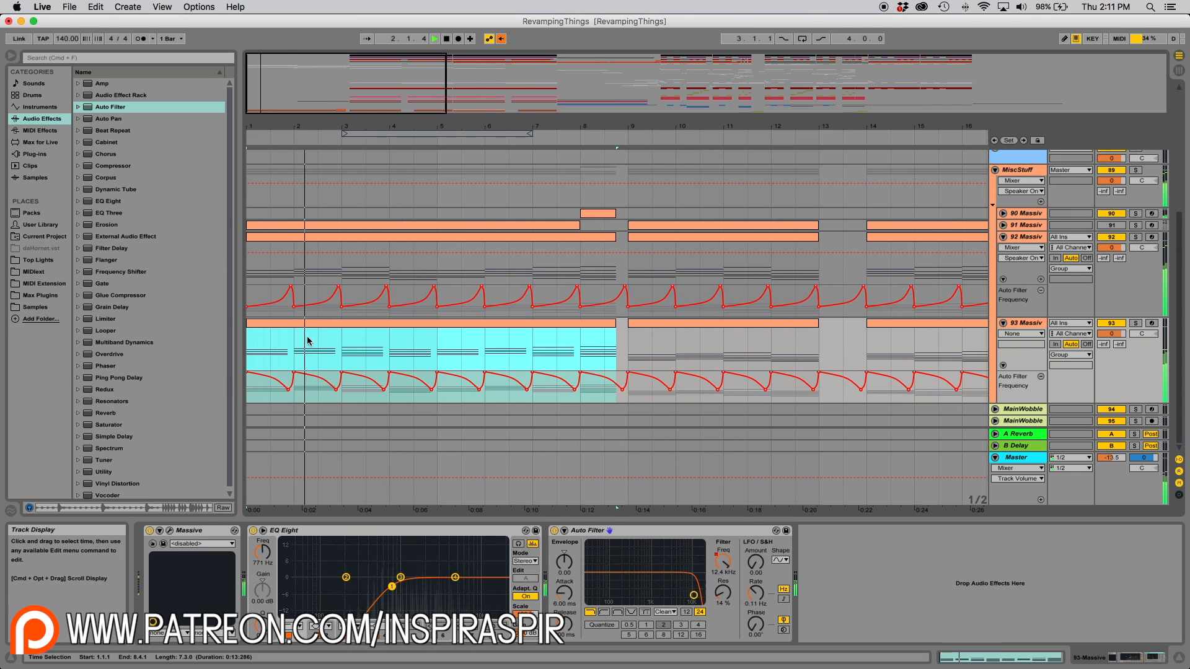
pyautogui.click(1135, 324)
pyautogui.moveTo(275, 90); pyautogui.dragTo(277, 133)
pyautogui.click(344, 382)
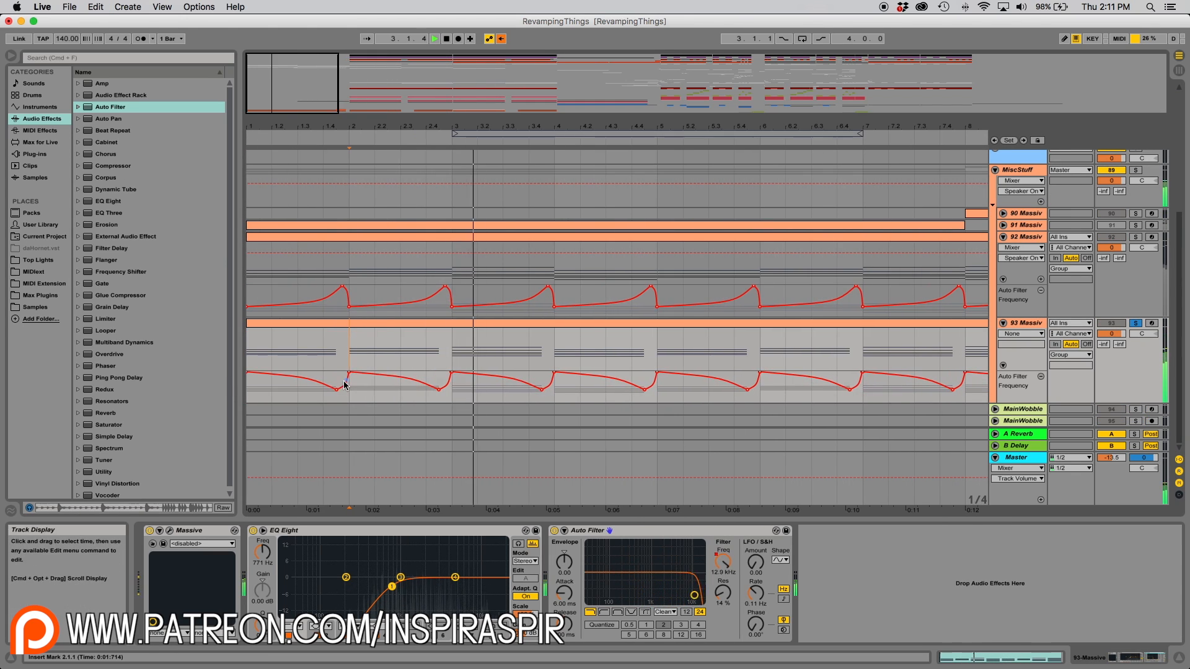
pyautogui.moveTo(337, 390); pyautogui.dragTo(349, 390)
pyautogui.press('space')
pyautogui.press('space')
pyautogui.press('space')
pyautogui.press('+')
pyautogui.press('space')
pyautogui.press('space')
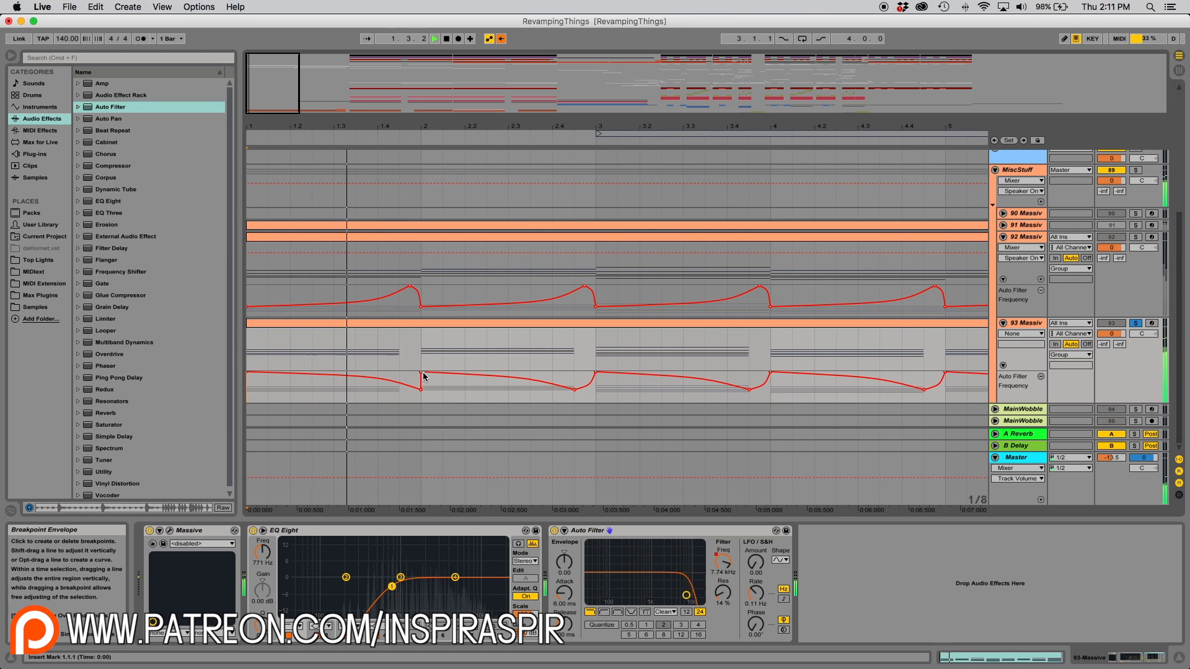
# Reshape the start of the 93 Massive track's filter frequency curve so it rises from about 447 Hz, and play it.
pyautogui.press('space')
pyautogui.press('space')
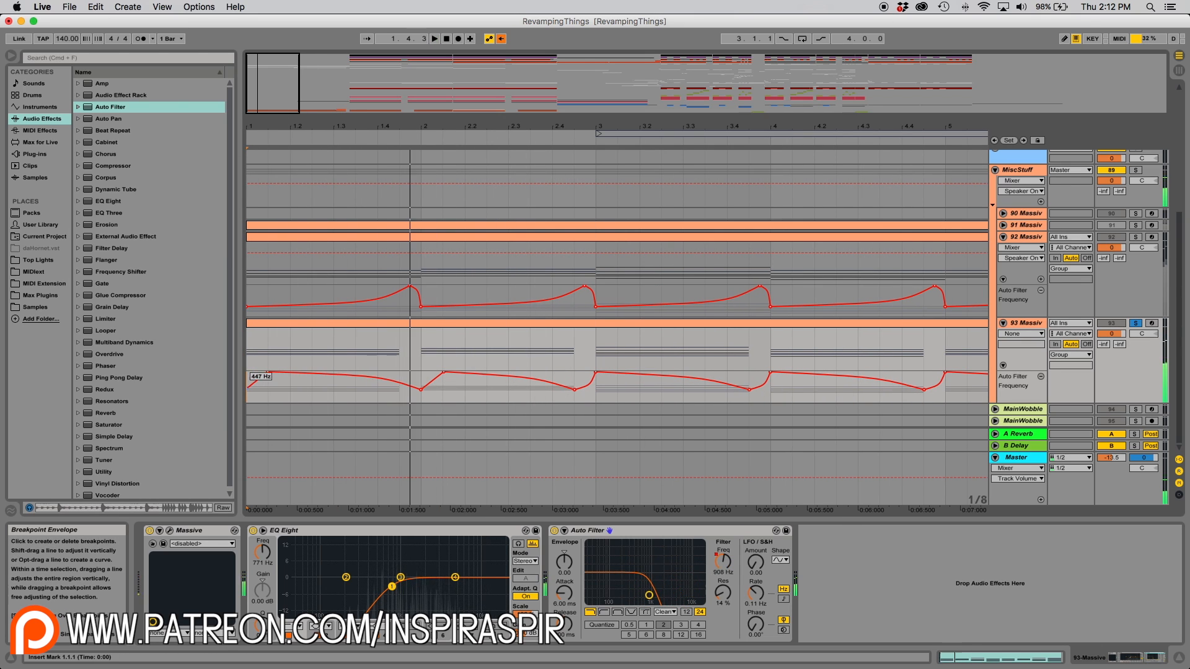
pyautogui.press('space')
pyautogui.press('space')
pyautogui.press('space')
# Duplicate the reshaped bar 1 filter frequency curve on the 93 Massive track through bar 4 and play it.
pyautogui.moveTo(421, 389); pyautogui.dragTo(247, 393)
pyautogui.press('super+d')
pyautogui.press('Left')
pyautogui.click(419, 398)
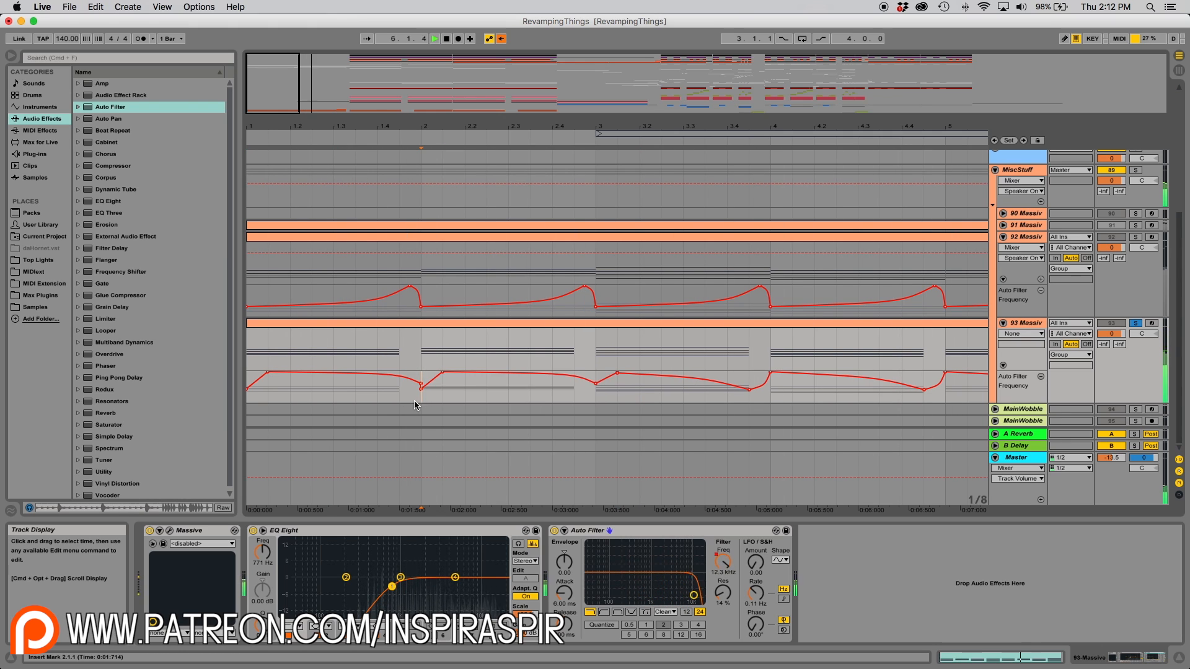
pyautogui.press('super+d')
pyautogui.press('super+d')
pyautogui.click(422, 324)
pyautogui.press('space')
pyautogui.press('space')
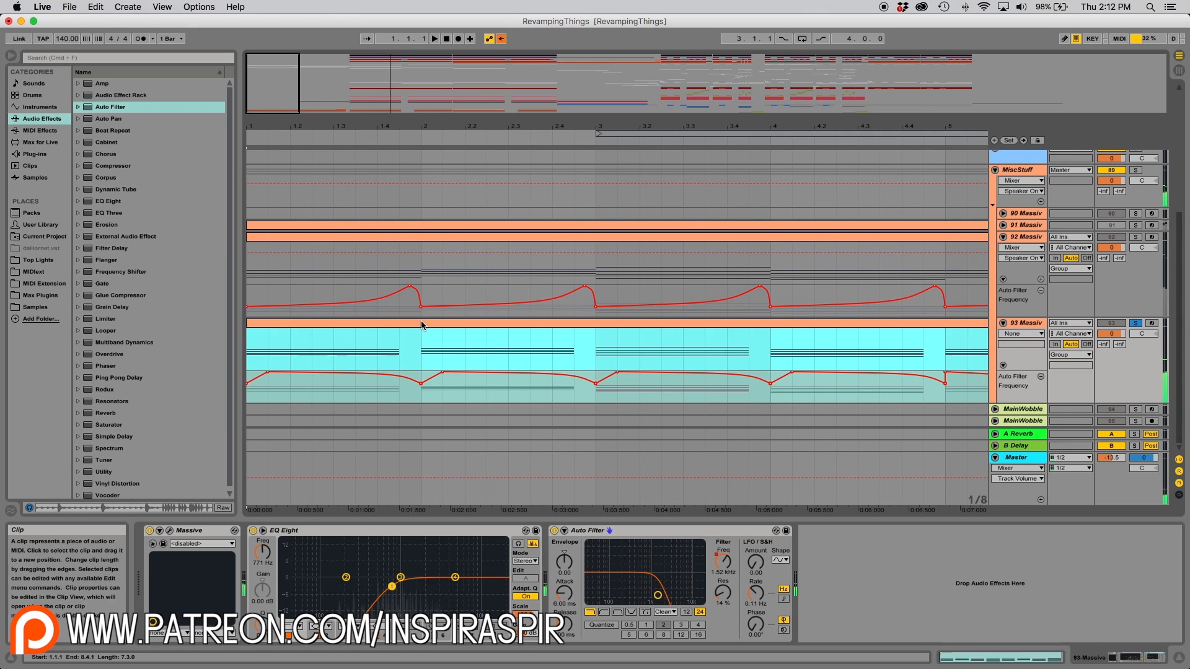
# Continue duplicating the filter sweep on the 93 Massive track up to bar 9.
pyautogui.moveTo(273, 93); pyautogui.dragTo(273, 71)
pyautogui.moveTo(441, 398); pyautogui.dragTo(520, 398)
pyautogui.press('super+d')
pyautogui.press('super+d')
pyautogui.press('super+d')
pyautogui.press('super+d')
pyautogui.press('super+d')
# Duplicate the filter frequency automation of bars 1 to 9 on the 93 Massive track through bar 25.
pyautogui.moveTo(313, 82)
pyautogui.mouseDown()
pyautogui.moveTo(328, 81)
pyautogui.moveTo(327, 61)
pyautogui.mouseUp()
pyautogui.moveTo(475, 394); pyautogui.dragTo(247, 394)
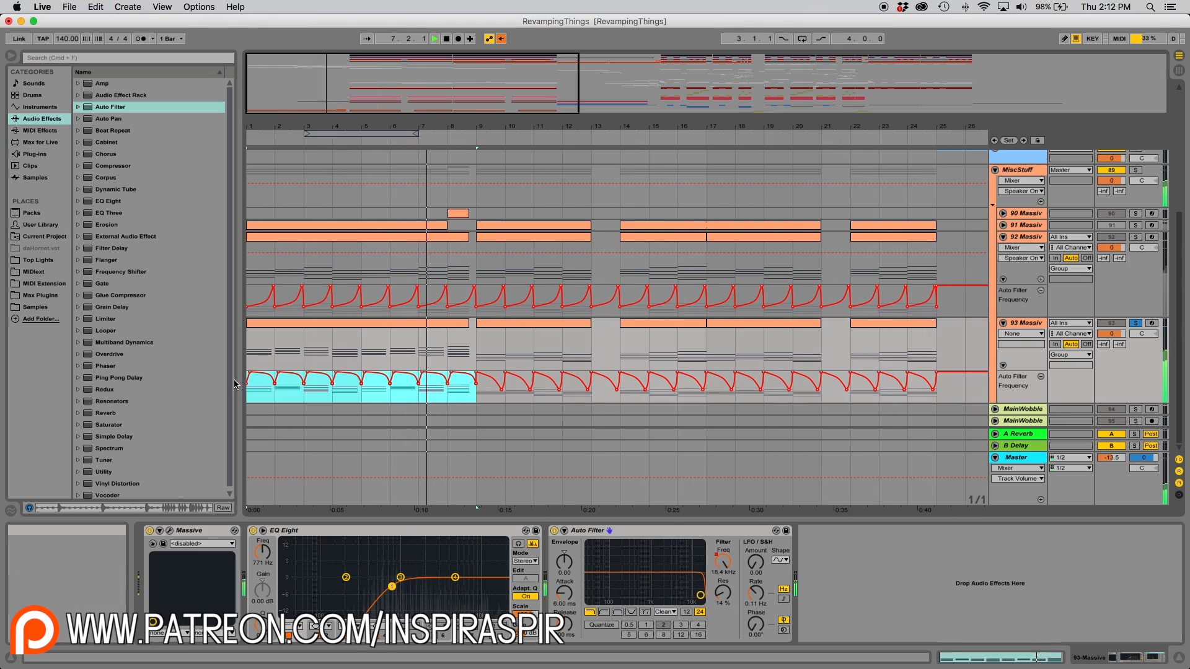
pyautogui.press('super+d')
pyautogui.press('super+d')
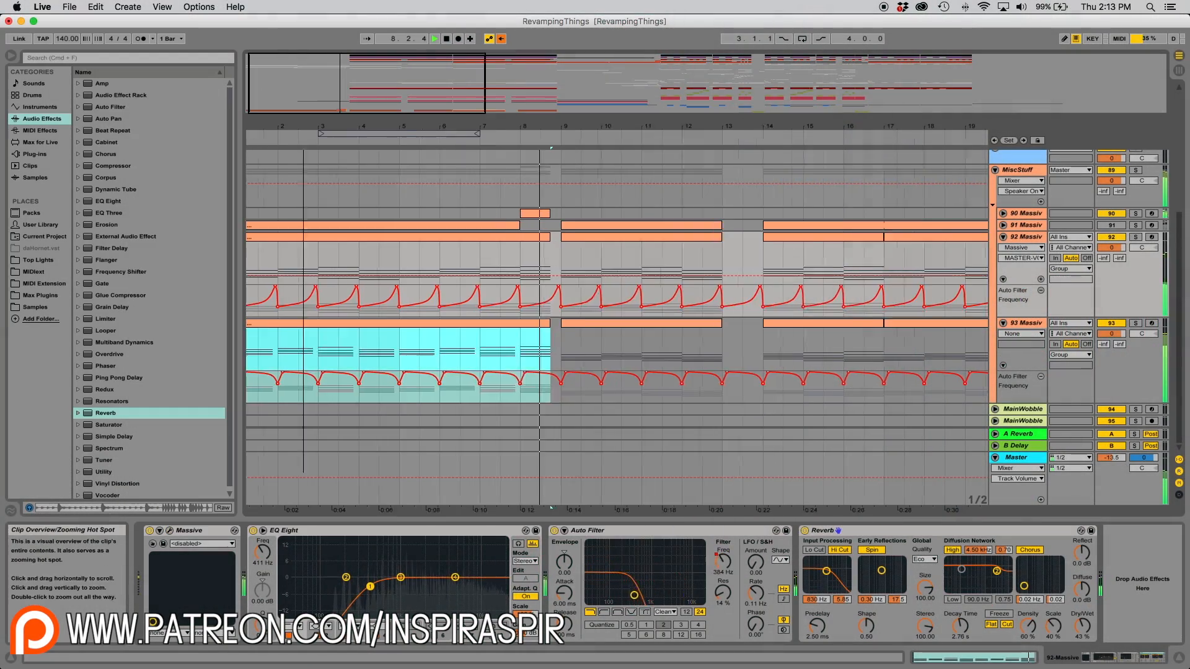
# Delete the 90 Massive track with the short bar 8 clip and unfold the Massive track below it.
pyautogui.click(1036, 213)
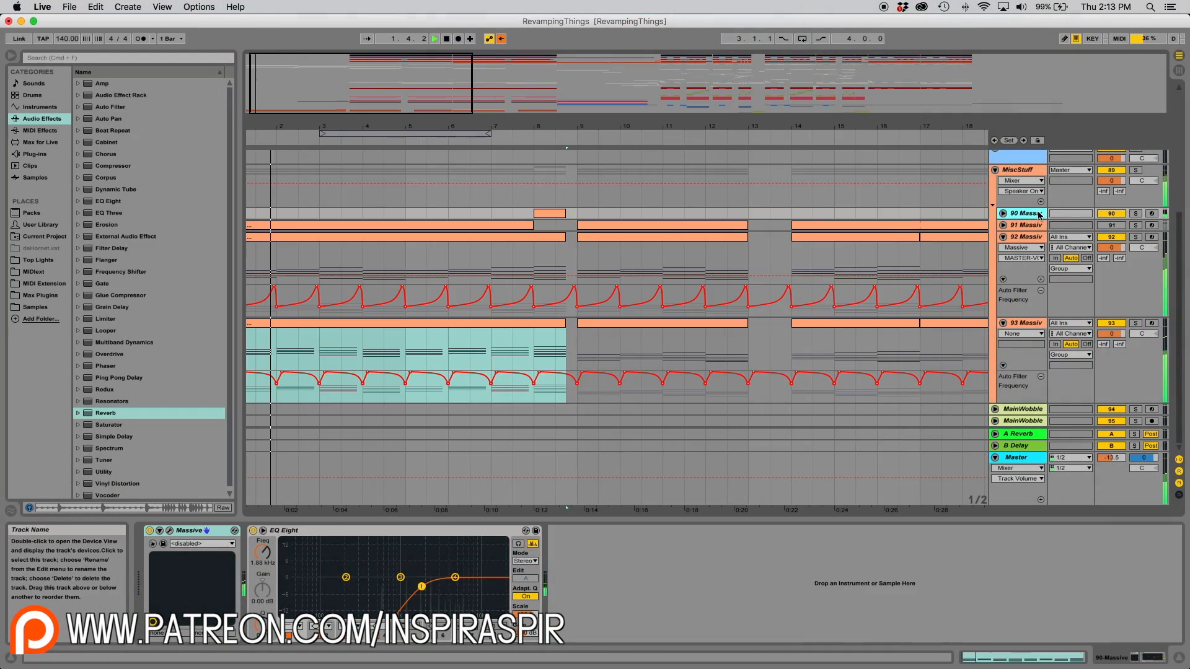
pyautogui.press('Delete')
pyautogui.click(1111, 226)
pyautogui.click(1003, 225)
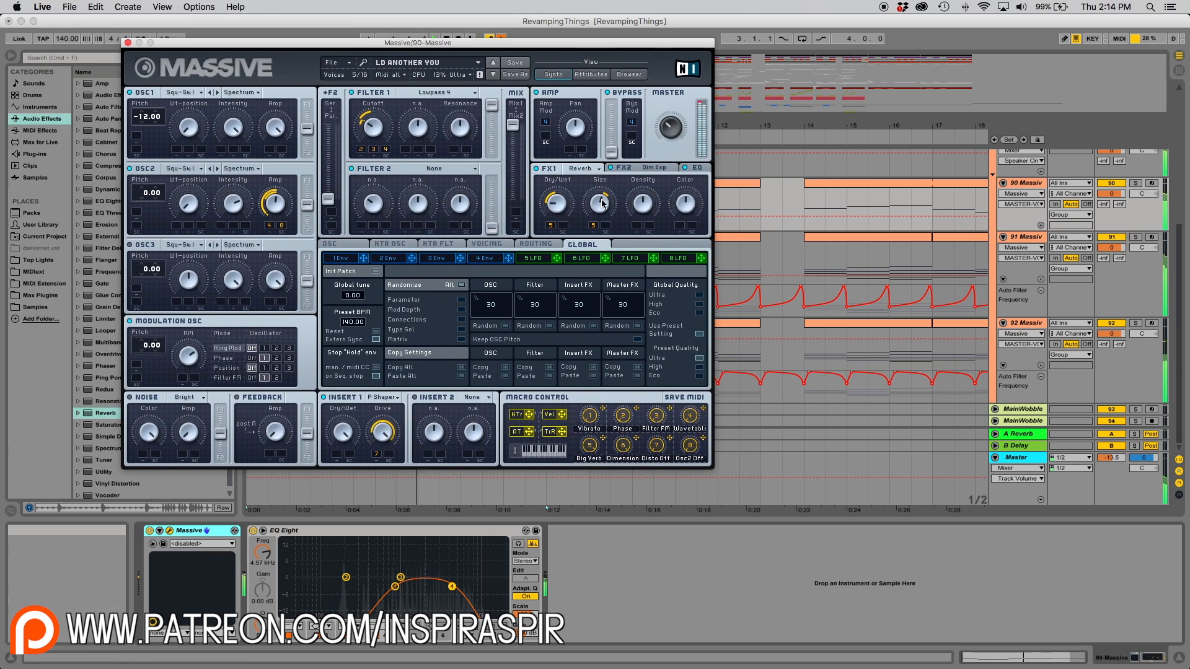
# Add a Reverb after the EQ Eight on the 90 Massive track and a Ping Pong Delay in front of the Reverb.
pyautogui.moveTo(120, 413); pyautogui.dragTo(620, 583)
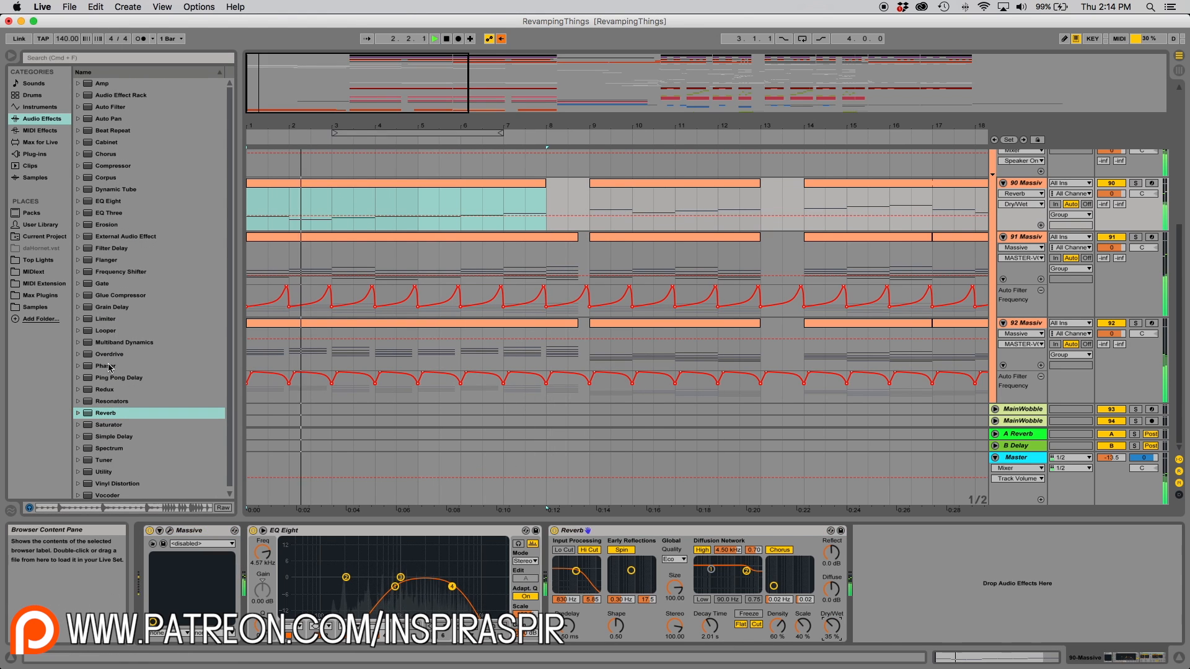
pyautogui.moveTo(118, 378); pyautogui.dragTo(573, 628)
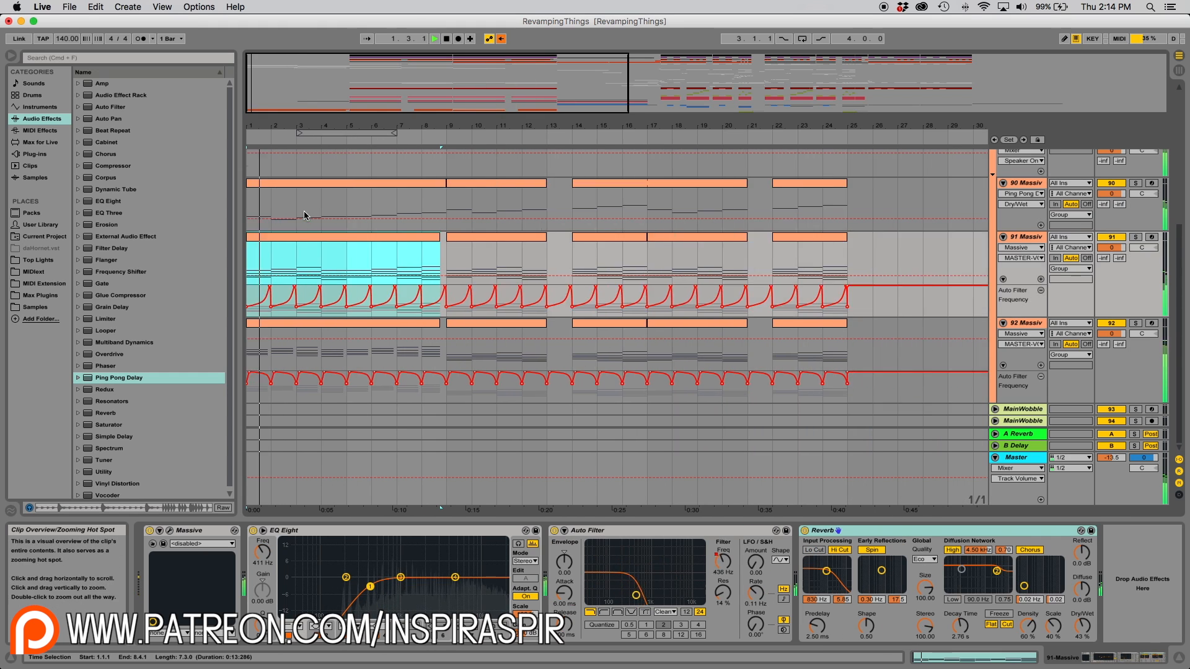
# Add a rising Auto Filter frequency ramp to the MiscStuff group from bar 1 to bar 5 and play the intro.
pyautogui.click(287, 278)
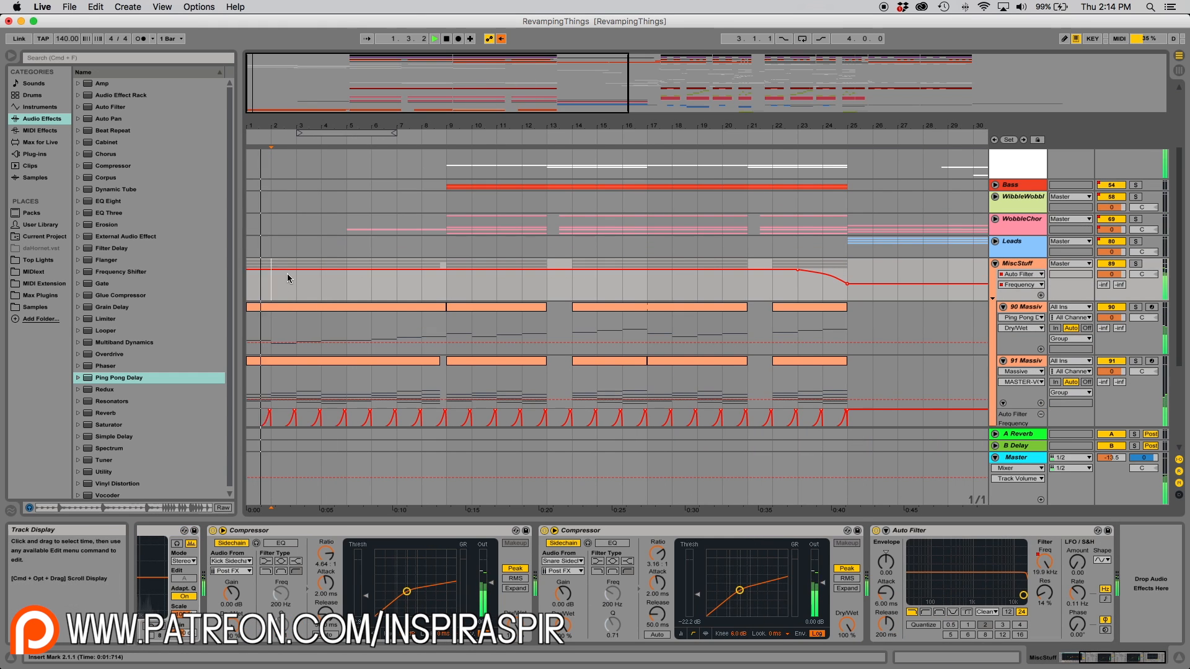
pyautogui.click(247, 280)
pyautogui.press('space')
pyautogui.moveTo(267, 73); pyautogui.dragTo(267, 93)
pyautogui.click(326, 271)
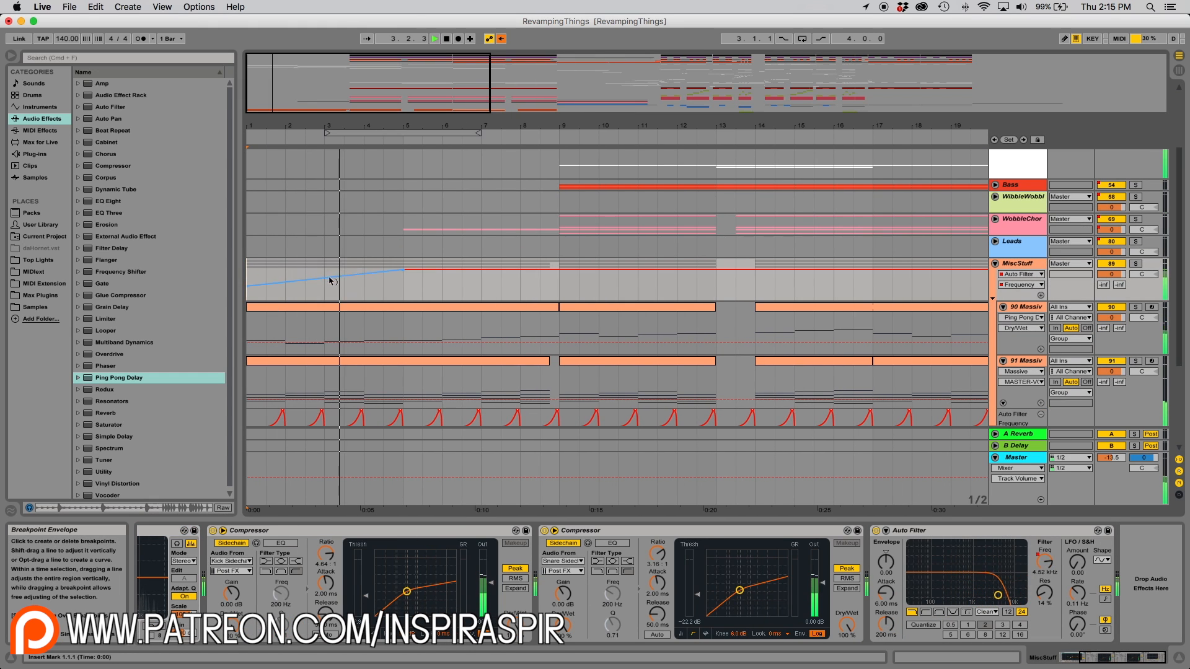
# Play the intro while checking the BigWhiteC and WhiteFall tracks in the FX group against the MiscStuff filter sweep.
pyautogui.scroll(-2, 482, 253)
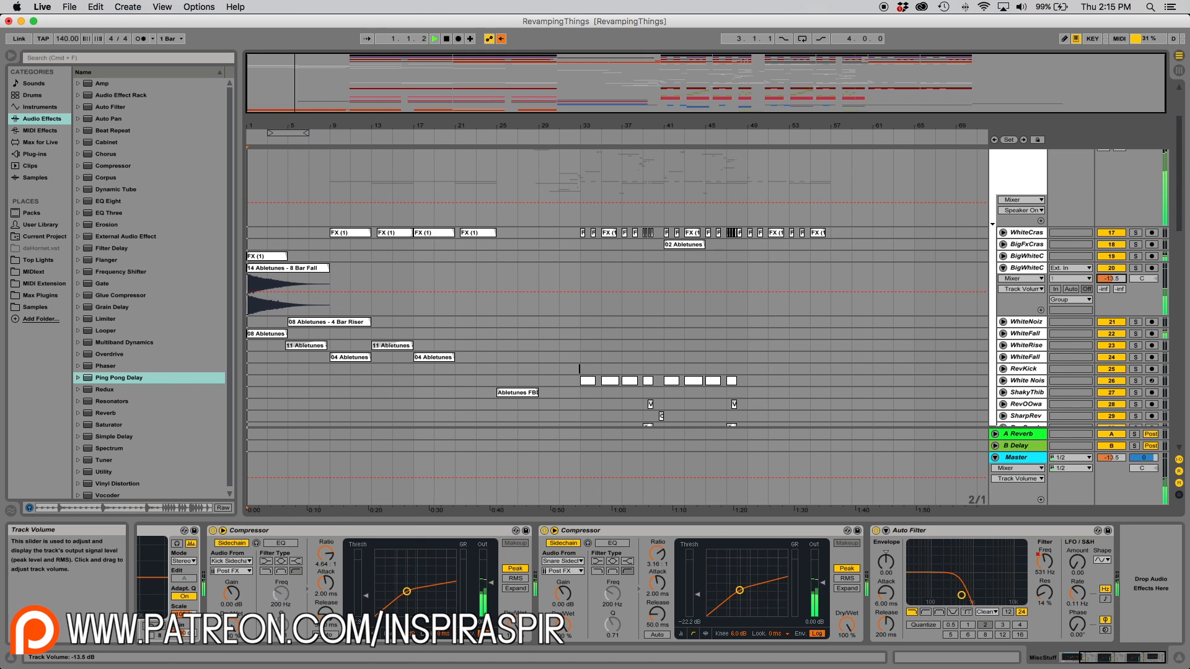
pyautogui.click(1003, 256)
pyautogui.click(1003, 256)
pyautogui.click(1003, 268)
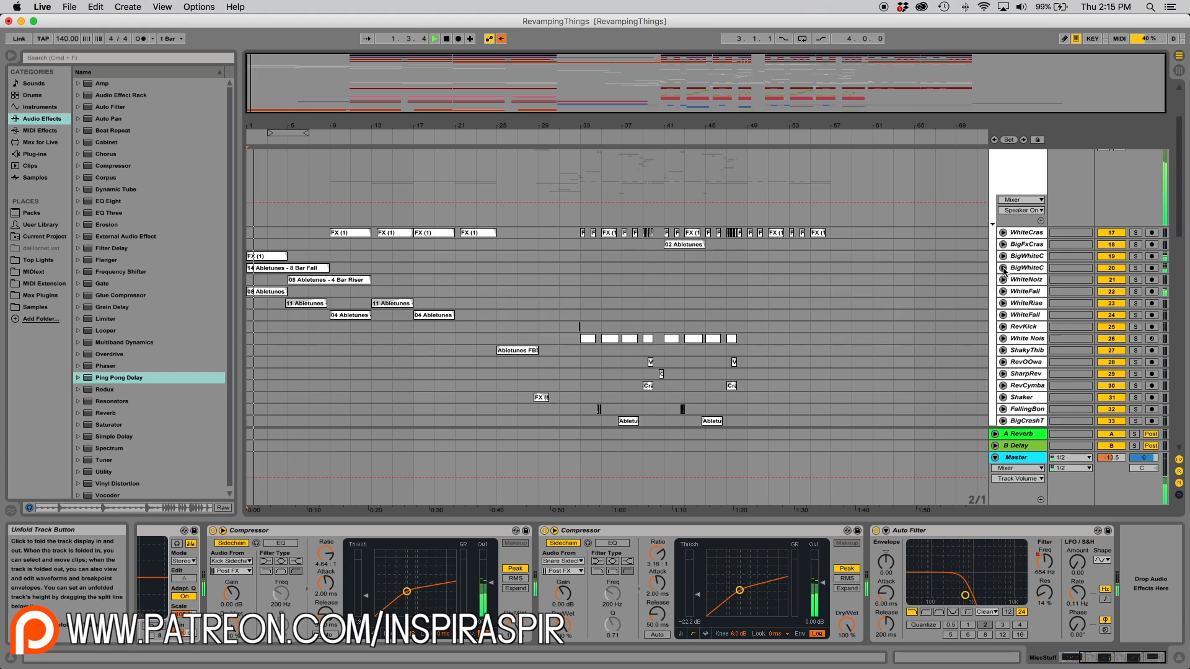
pyautogui.click(1003, 291)
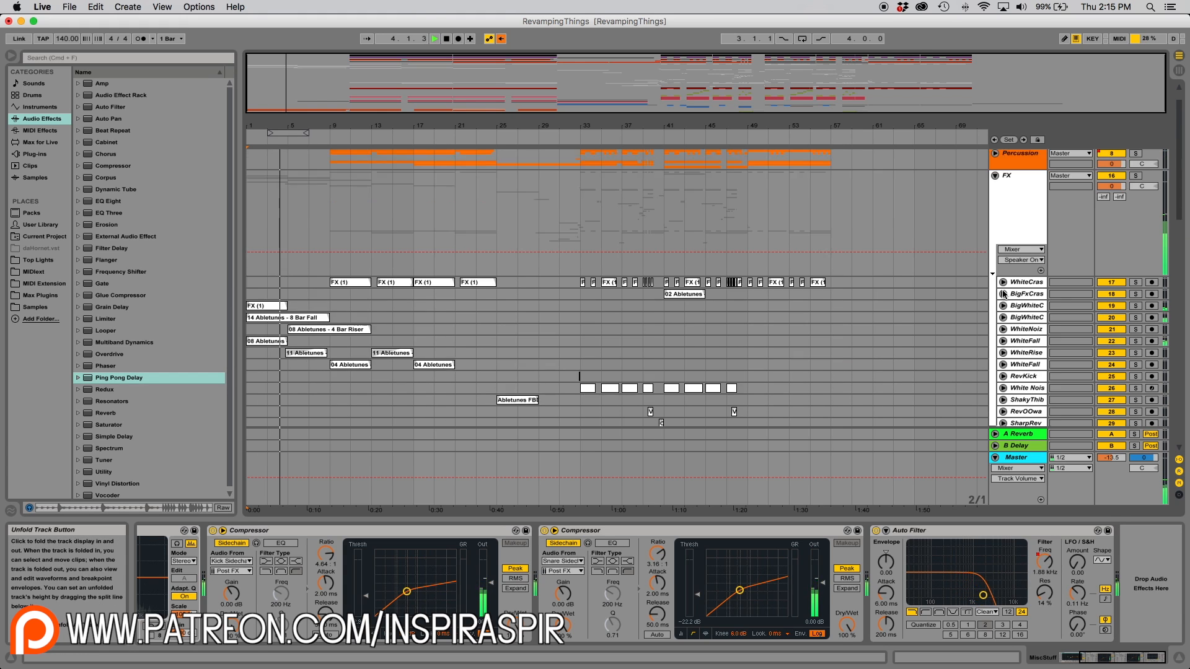
pyautogui.scroll(-5, 387, 311)
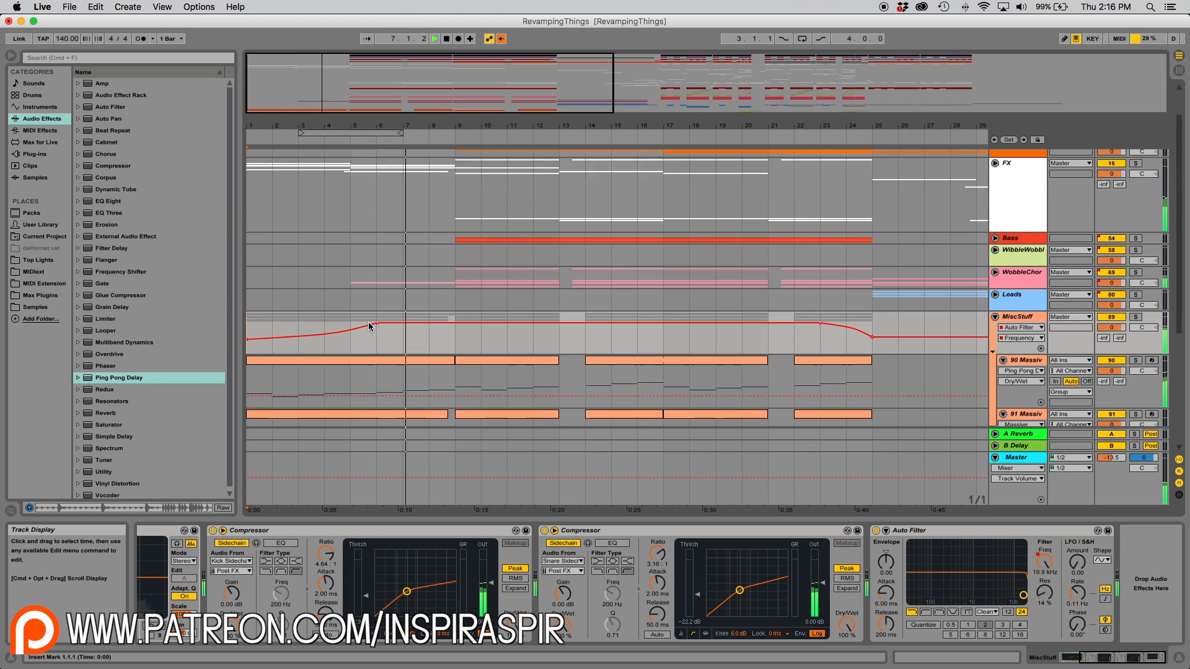
pyautogui.scroll(3, 372, 329)
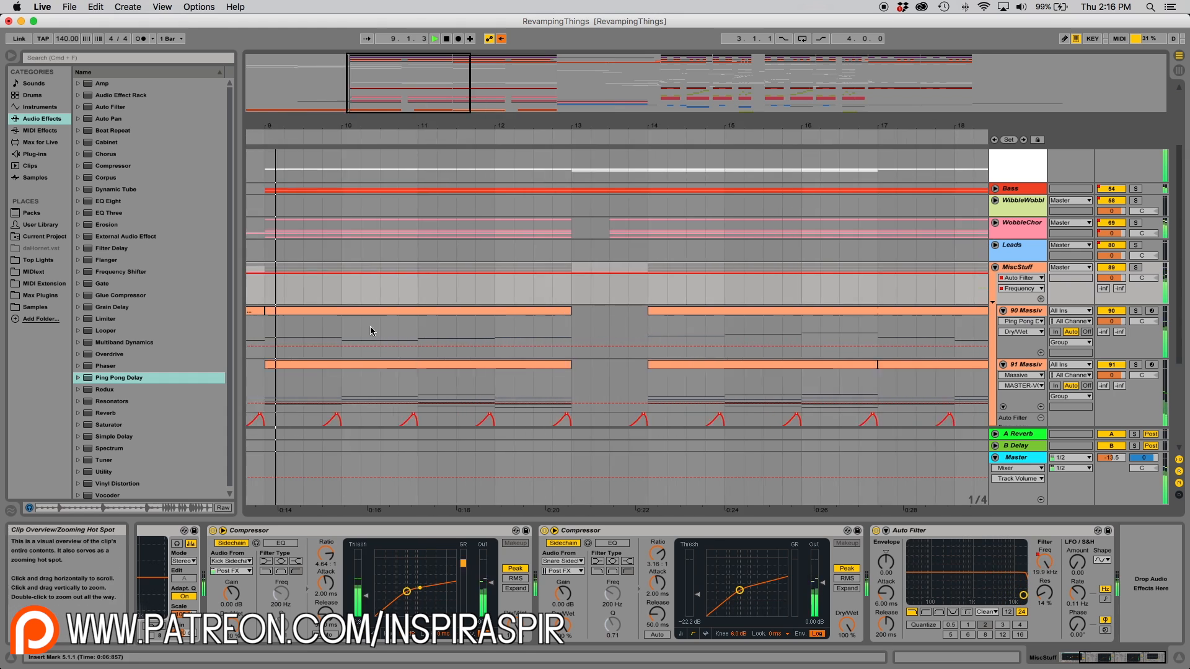
# Duplicate the 90 Massive track and remove clips so the copy plays only the bar 8 notes and the original stops at bar 8.
pyautogui.click(530, 312)
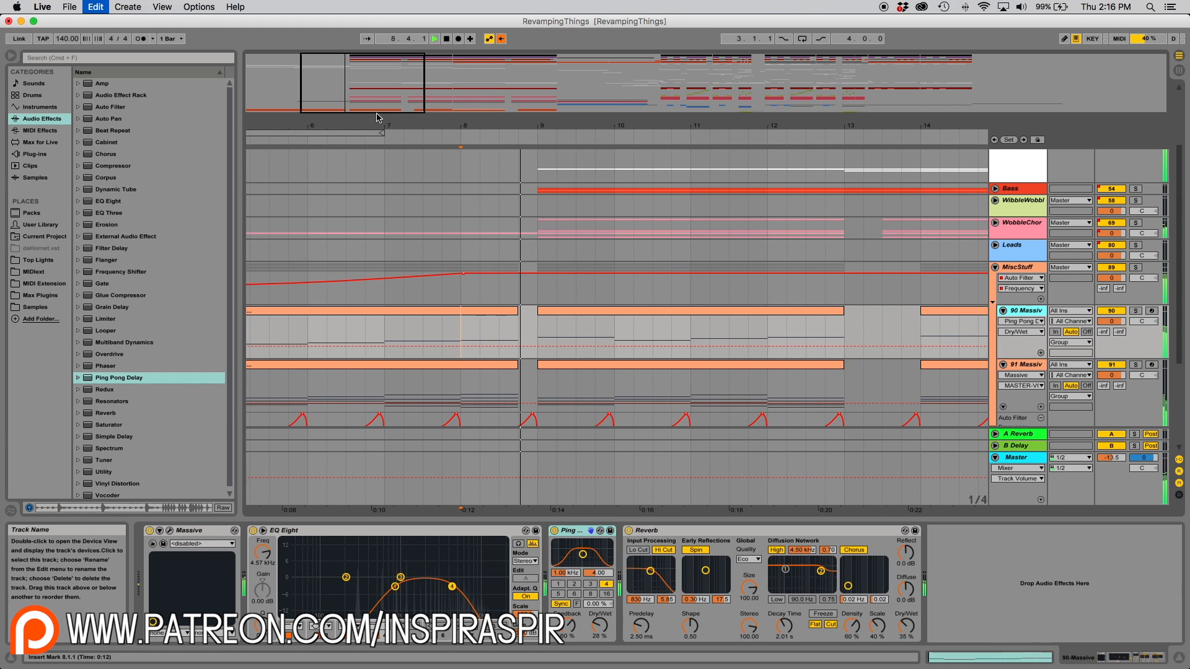
pyautogui.doubleClick(338, 95)
pyautogui.click(298, 311)
pyautogui.click(304, 365)
pyautogui.moveTo(246, 365); pyautogui.dragTo(308, 365)
pyautogui.click(351, 365)
pyautogui.keyDown('shift'); pyautogui.click(481, 366); pyautogui.keyUp('shift')
pyautogui.press('Delete')
pyautogui.click(353, 312)
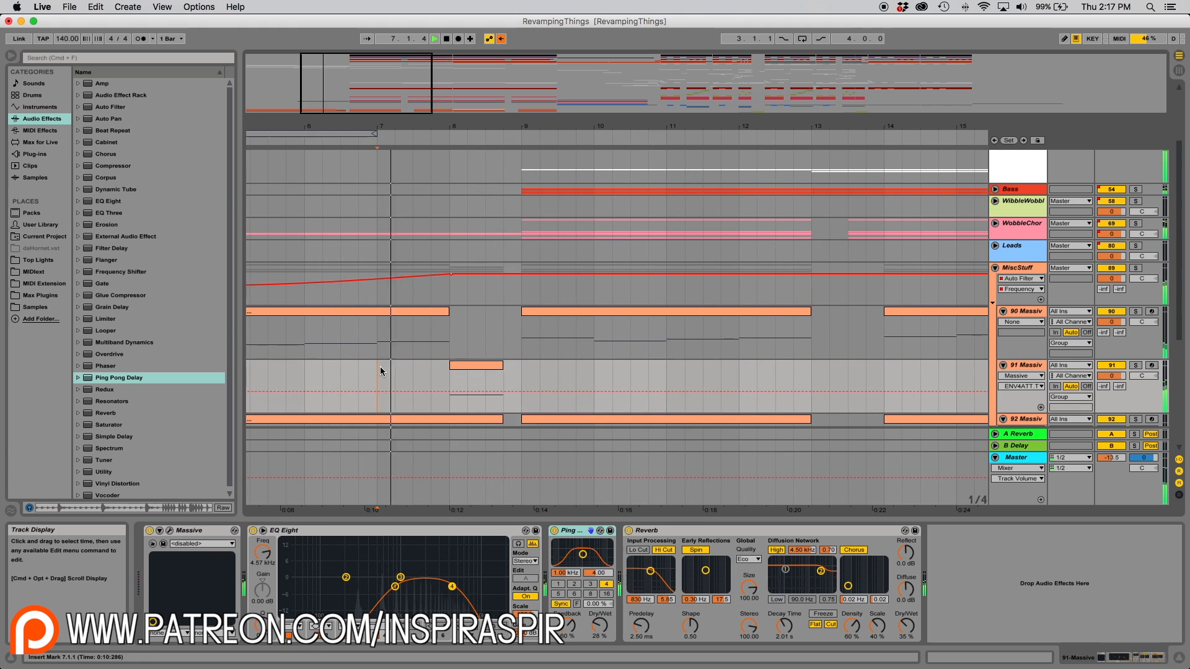
# Open the Massive plug-in window for the bar 8 layer and fine-tune one of its controls.
pyautogui.press('alt+super+p')
pyautogui.moveTo(509, 452); pyautogui.dragTo(508, 460)
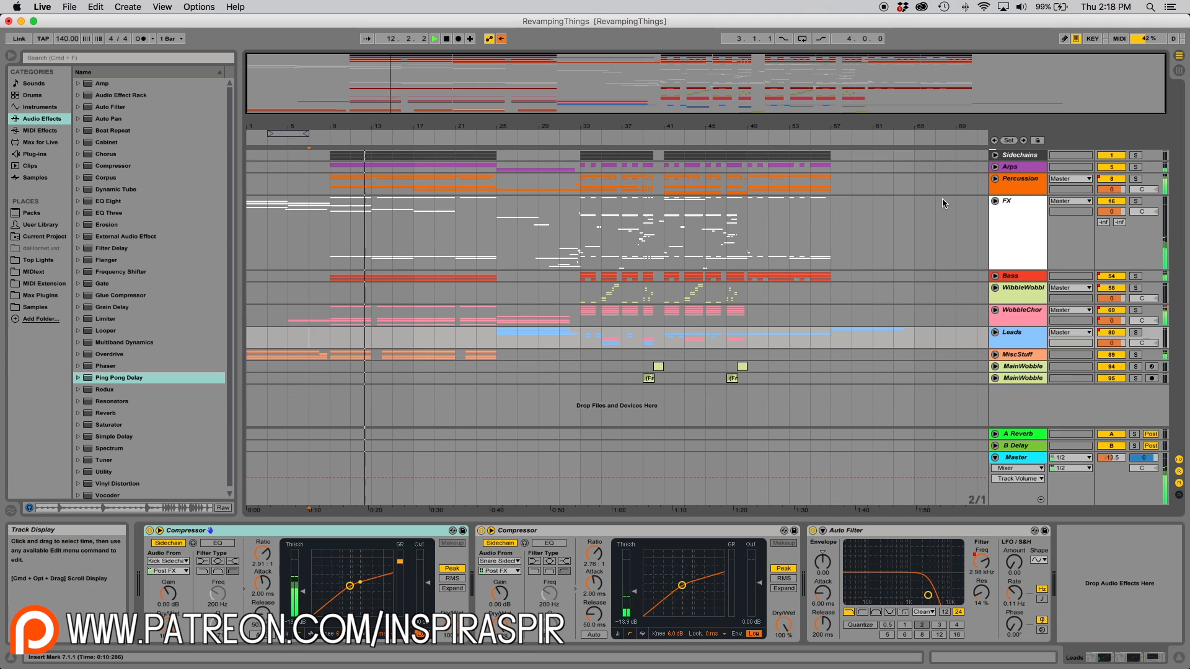
# Copy bars 9 to 25 of all tracks from Sidechains to MiscStuff and paste them at bar 65.
pyautogui.moveTo(330, 152); pyautogui.dragTo(496, 356)
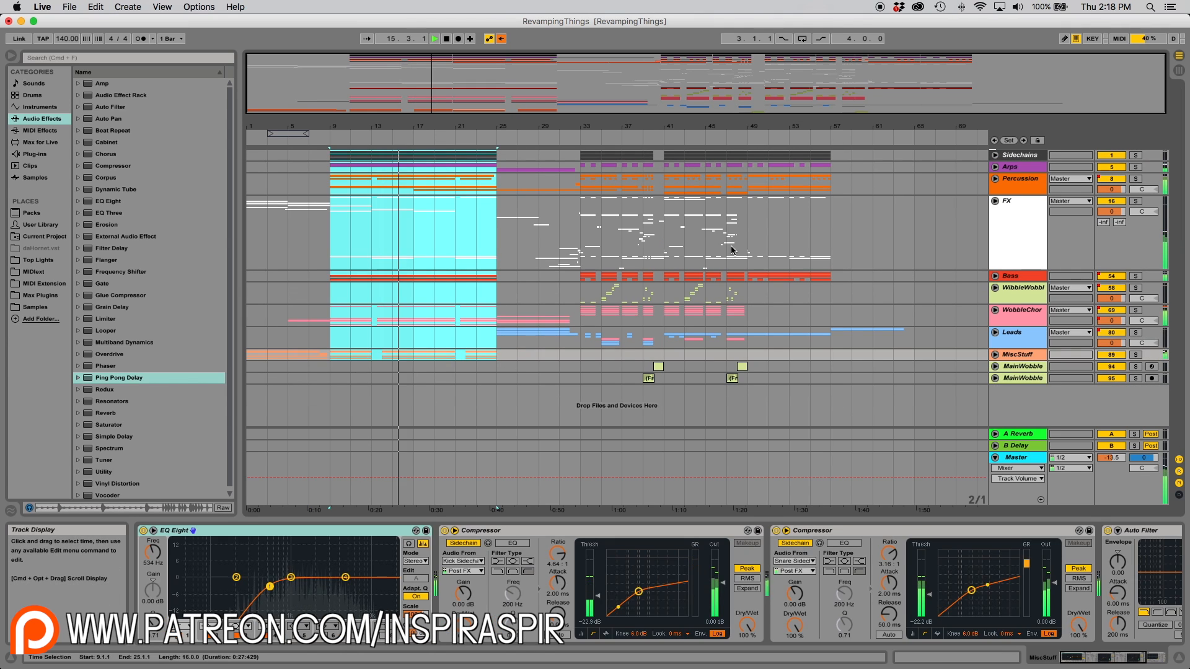
pyautogui.click(303, 156)
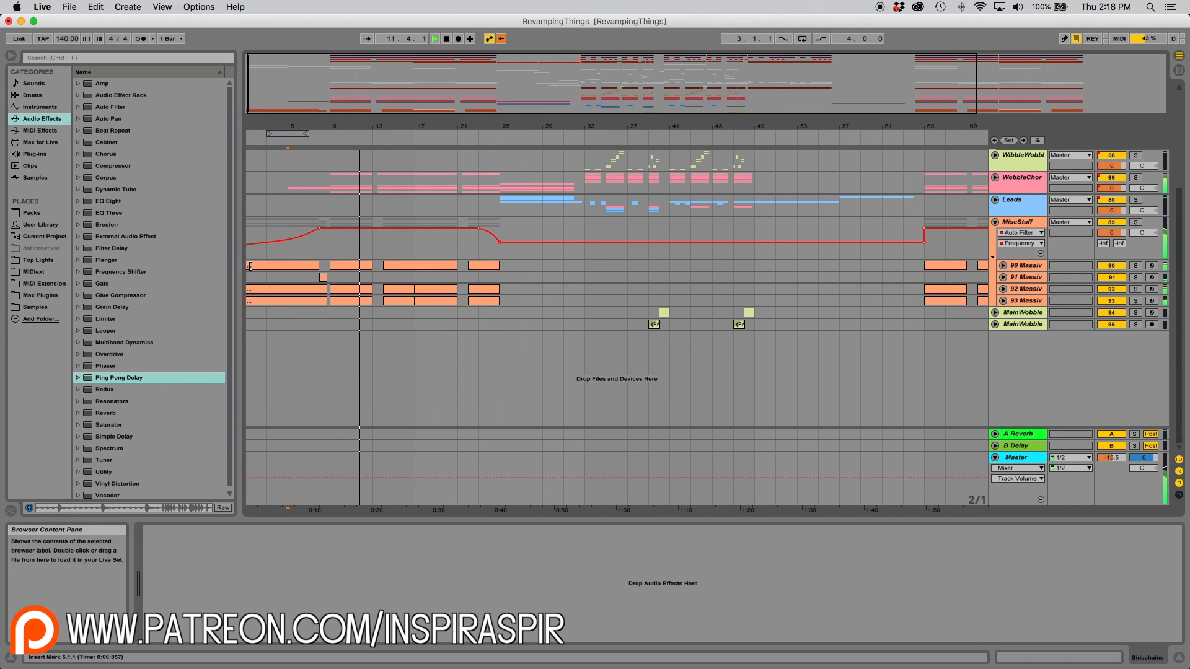
# Repeat the short bar 8 clip of the 91 Massive track at bar 16 and split the 90 Massive clip there.
pyautogui.click(328, 304)
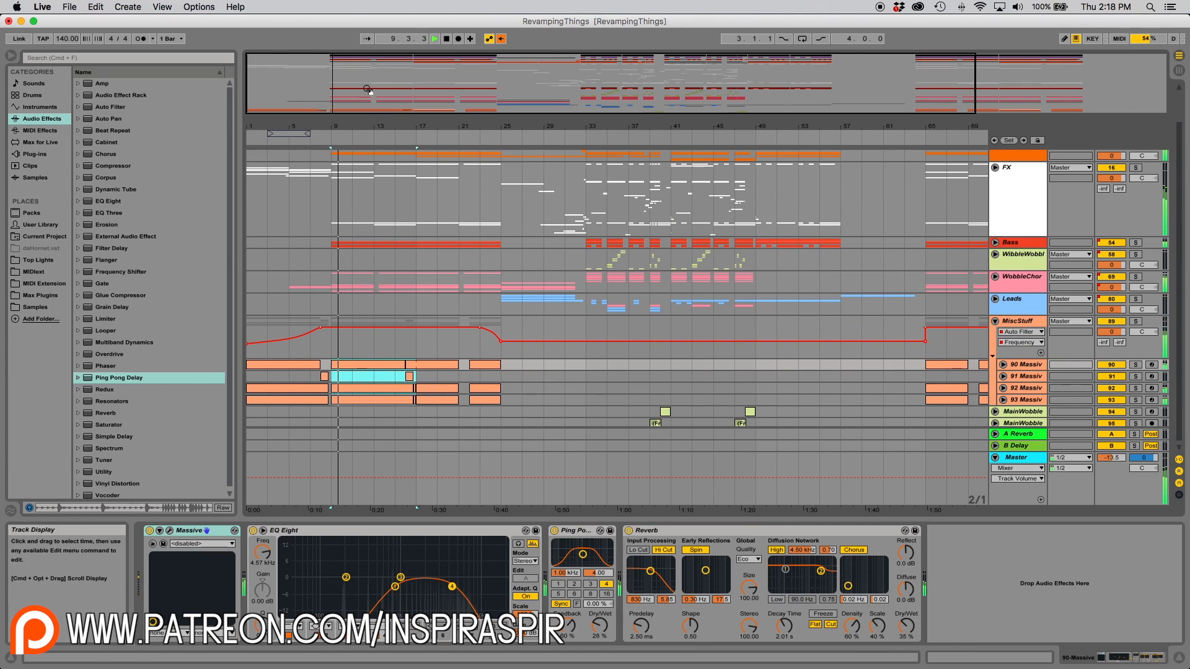
pyautogui.click(530, 377)
pyautogui.click(383, 376)
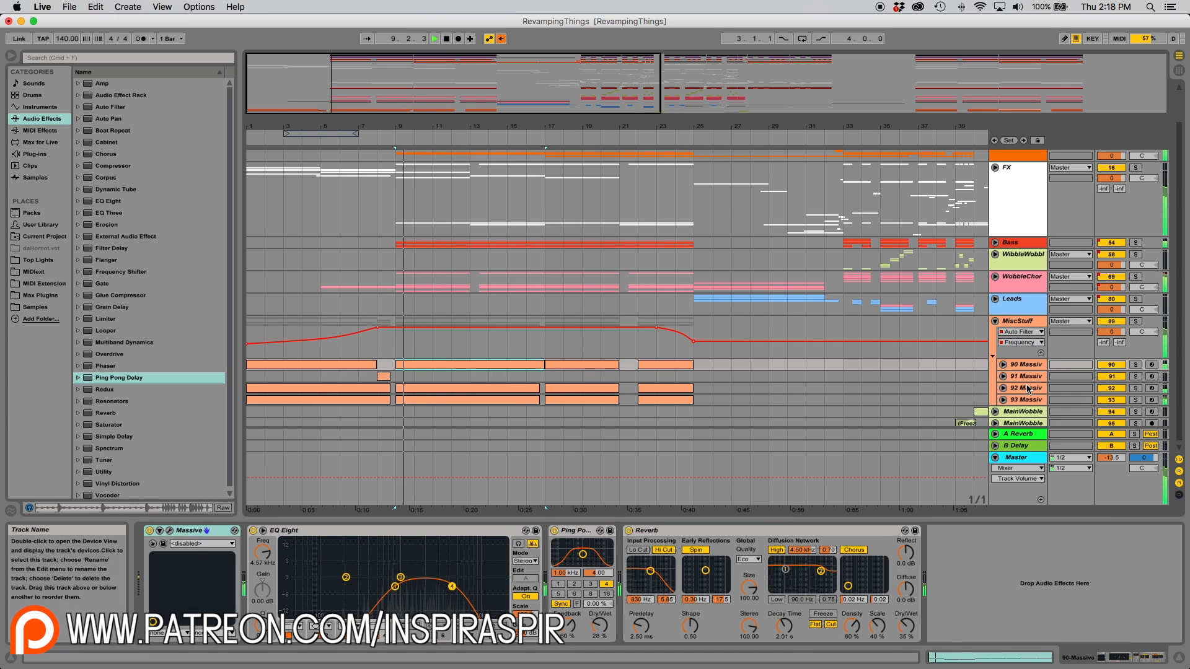
pyautogui.click(324, 364)
# Play the MiscStuff group soloed, select bar 16 on the 90 Massive track, and fold and unsolo the group.
pyautogui.click(1135, 321)
pyautogui.click(995, 321)
pyautogui.click(994, 355)
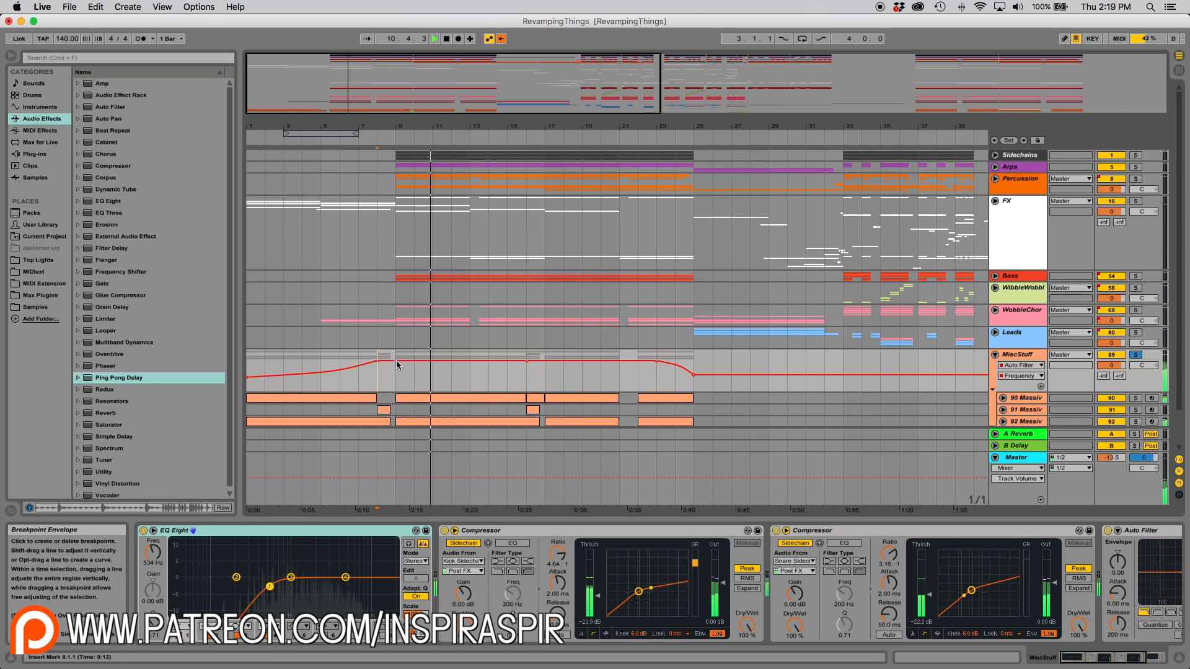
pyautogui.scroll(-3, 531, 374)
pyautogui.click(531, 375)
pyautogui.moveTo(526, 364); pyautogui.dragTo(545, 365)
pyautogui.press('space')
pyautogui.press('space')
pyautogui.click(995, 321)
pyautogui.click(1135, 354)
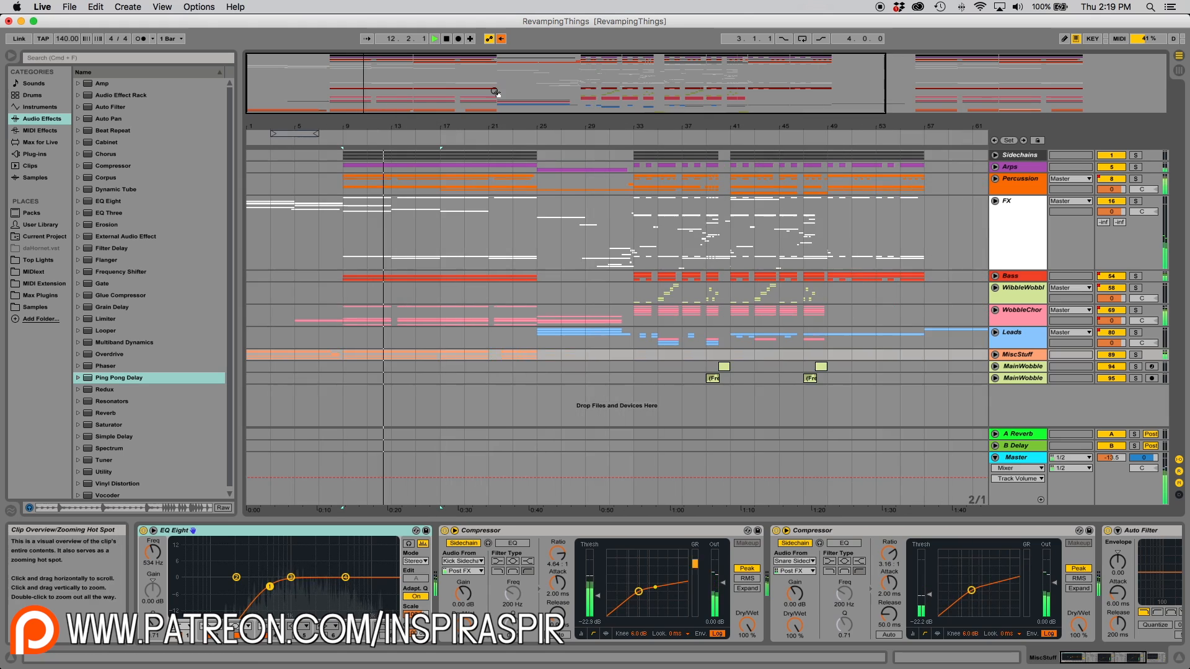
# Align the first 11 Abletunes 8 Bar Riser clip on the WhiteRiser track to end at bar 9.
pyautogui.click(465, 335)
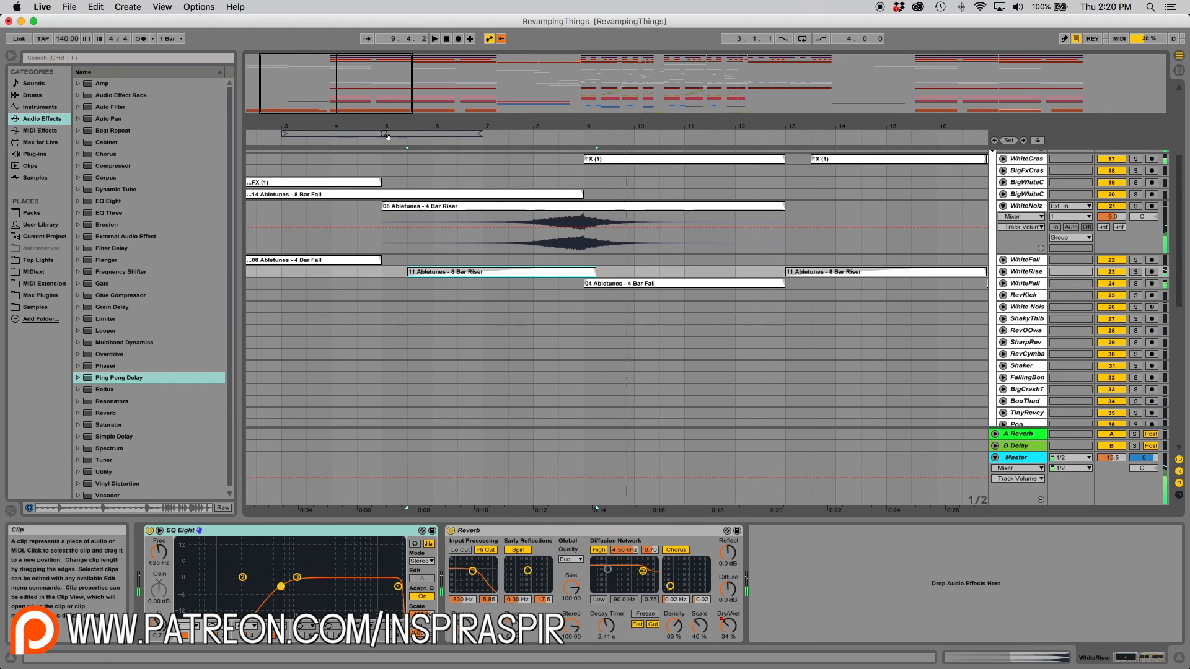
pyautogui.moveTo(567, 279); pyautogui.dragTo(339, 271)
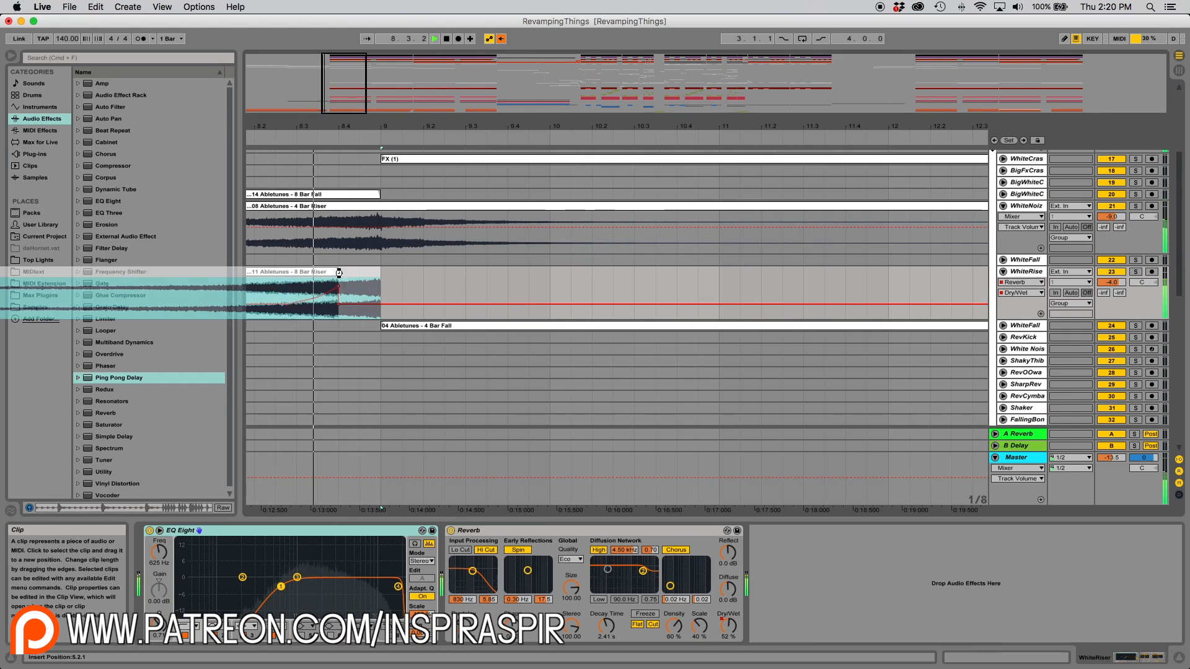
pyautogui.moveTo(354, 96); pyautogui.dragTo(353, 65)
pyautogui.scroll(-4, 497, 268)
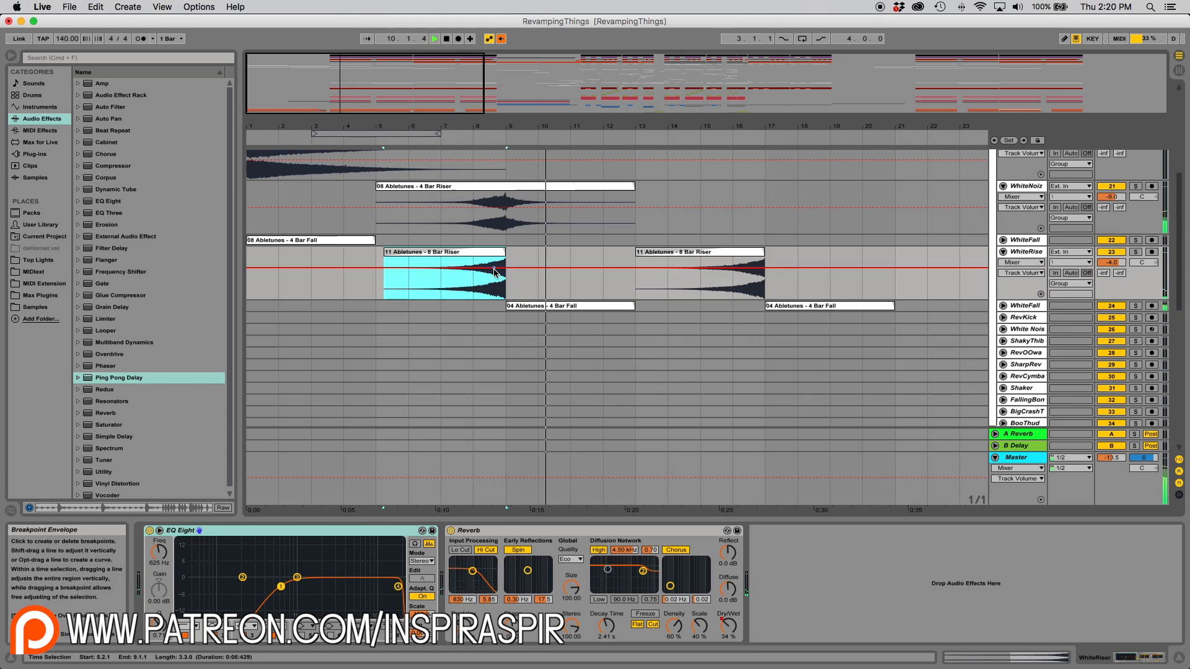
# Lower the WhiteNoiz track's volume to -10.7 and play the transition from bar 7.
pyautogui.click(400, 191)
pyautogui.moveTo(1110, 199); pyautogui.dragTo(1110, 206)
pyautogui.scroll(3, 1017, 248)
pyautogui.scroll(-4, 897, 278)
pyautogui.hscroll(4, 897, 277)
pyautogui.scroll(10, 898, 277)
pyautogui.click(366, 254)
pyautogui.press('space')
pyautogui.press('space')
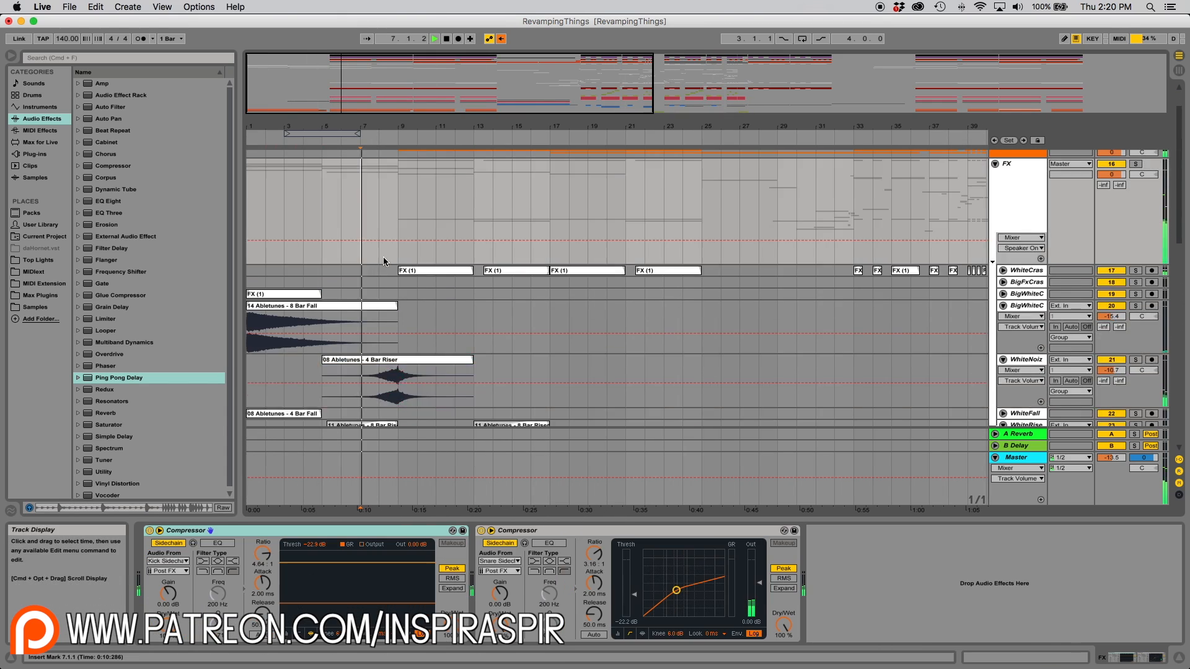
# Fold the FX group and play the build-up leading into bar 9.
pyautogui.click(995, 165)
pyautogui.click(417, 183)
pyautogui.moveTo(406, 127)
pyautogui.mouseDown()
pyautogui.moveTo(406, 139)
pyautogui.moveTo(354, 114)
pyautogui.moveTo(332, 132)
pyautogui.mouseUp()
pyautogui.click(996, 277)
pyautogui.click(363, 306)
pyautogui.scroll(3, 365, 307)
pyautogui.click(333, 200)
pyautogui.press('space')
pyautogui.press('space')
# Unfold the MiscStuff group to check its Massive clips and play the transition from bar 8.
pyautogui.click(996, 421)
pyautogui.scroll(-4, 996, 422)
pyautogui.click(382, 374)
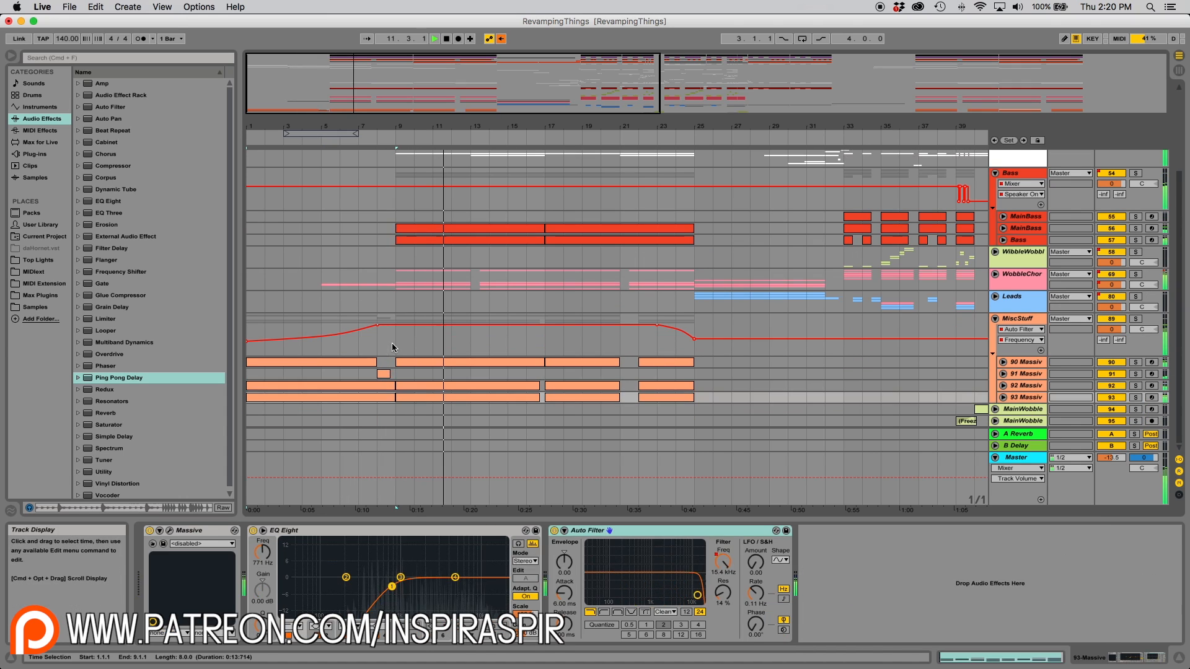
pyautogui.scroll(4, 393, 348)
pyautogui.click(374, 234)
pyautogui.press('space')
pyautogui.press('space')
pyautogui.click(996, 167)
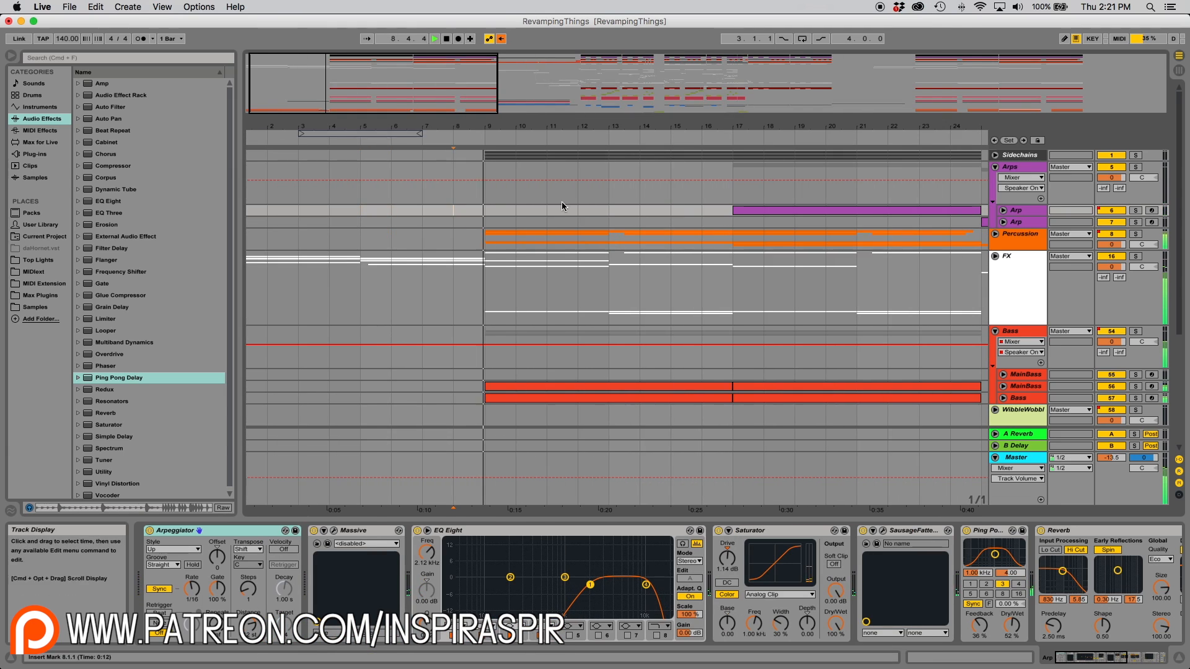
# Copy the 04 Abletunes 4 Bar Fall clip on the WhiteFall track to bar 9 and lower the track's volume automation up to bar 25.
pyautogui.scroll(-5, 527, 205)
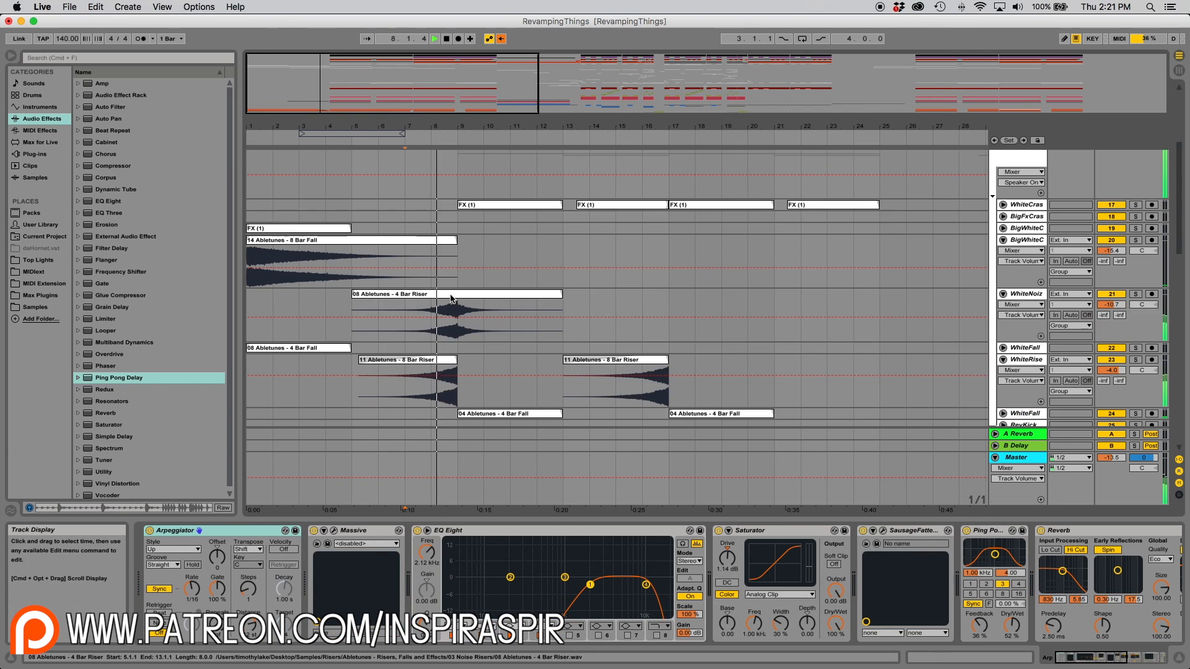
pyautogui.click(403, 316)
pyautogui.click(366, 379)
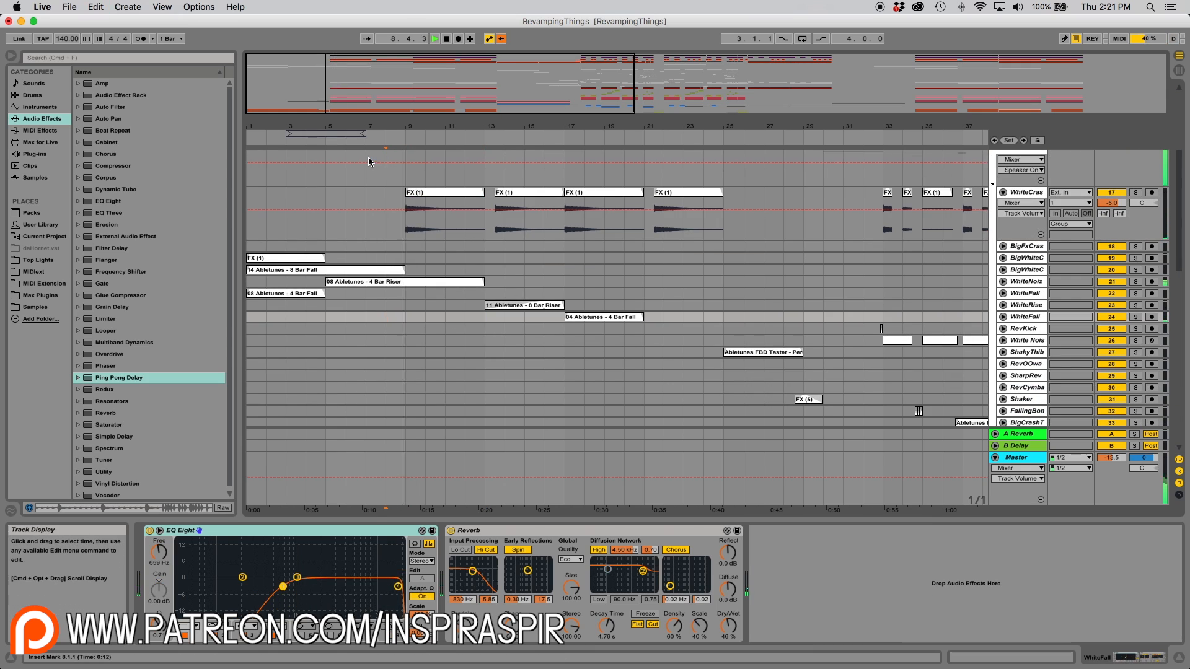
pyautogui.click(1003, 316)
pyautogui.moveTo(604, 317)
pyautogui.mouseDown()
pyautogui.moveTo(445, 317)
pyautogui.moveTo(415, 349)
pyautogui.mouseUp()
pyautogui.press('-')
pyautogui.press('-')
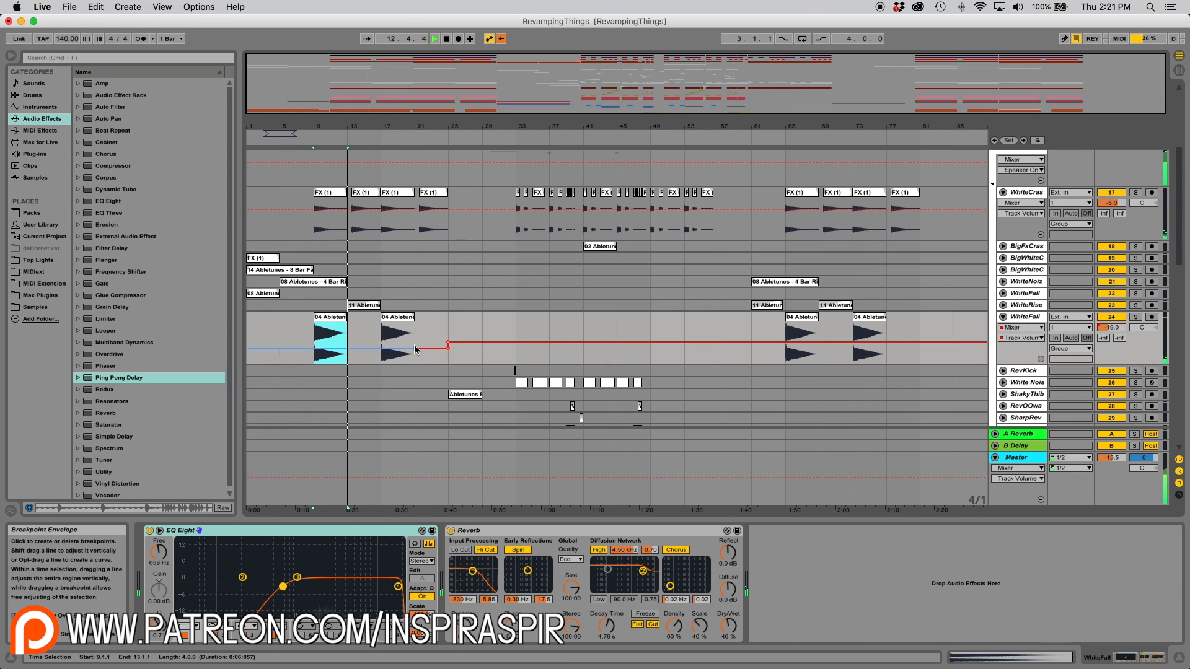
pyautogui.click(448, 353)
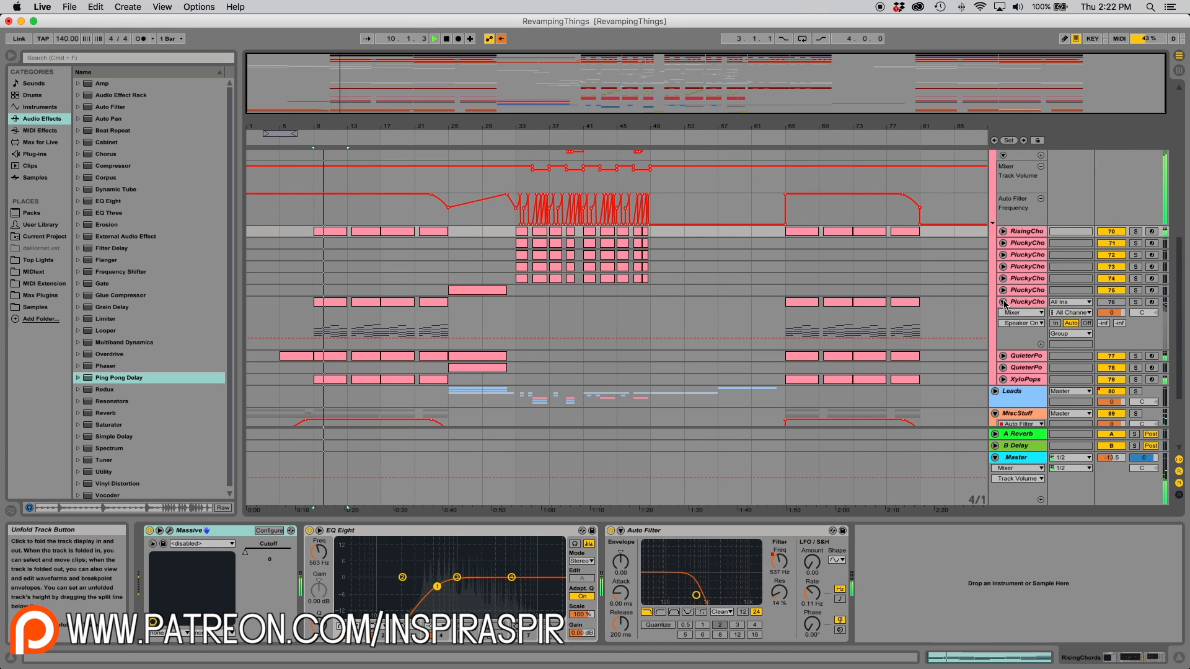
# Activate the muted PluckyChords track 76 and duplicate it.
pyautogui.moveTo(320, 126)
pyautogui.mouseDown()
pyautogui.moveTo(361, 208)
pyautogui.moveTo(413, 235)
pyautogui.mouseUp()
pyautogui.click(1111, 303)
pyautogui.click(1027, 303)
pyautogui.press('super+d')
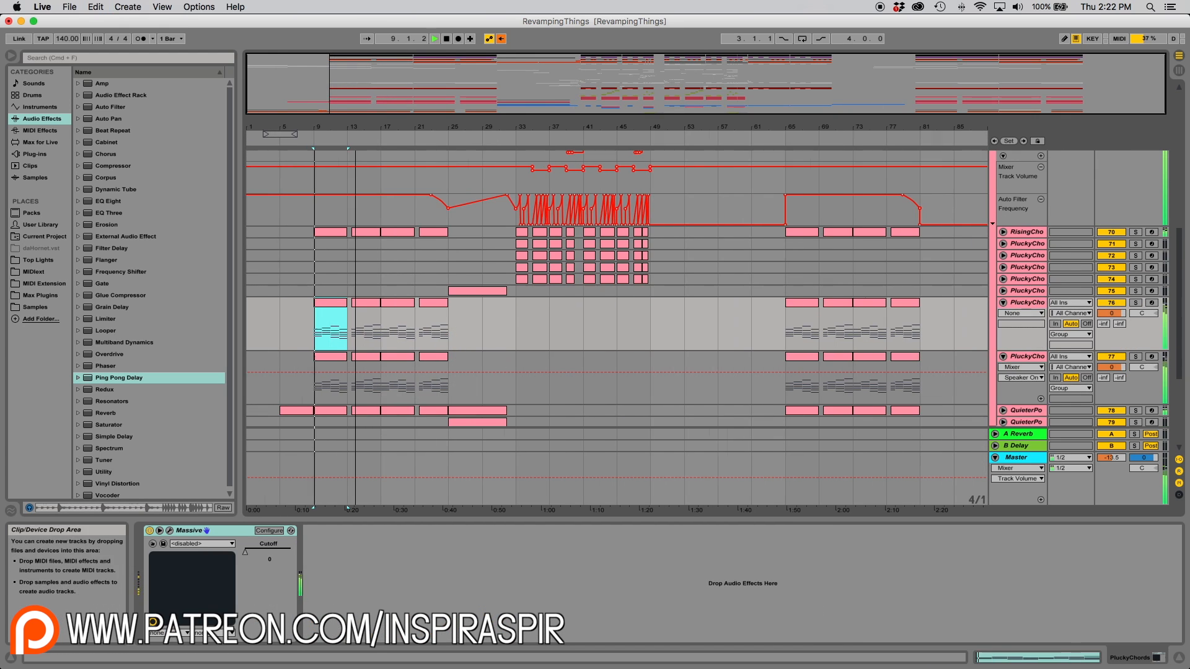
pyautogui.moveTo(348, 322); pyautogui.dragTo(769, 335)
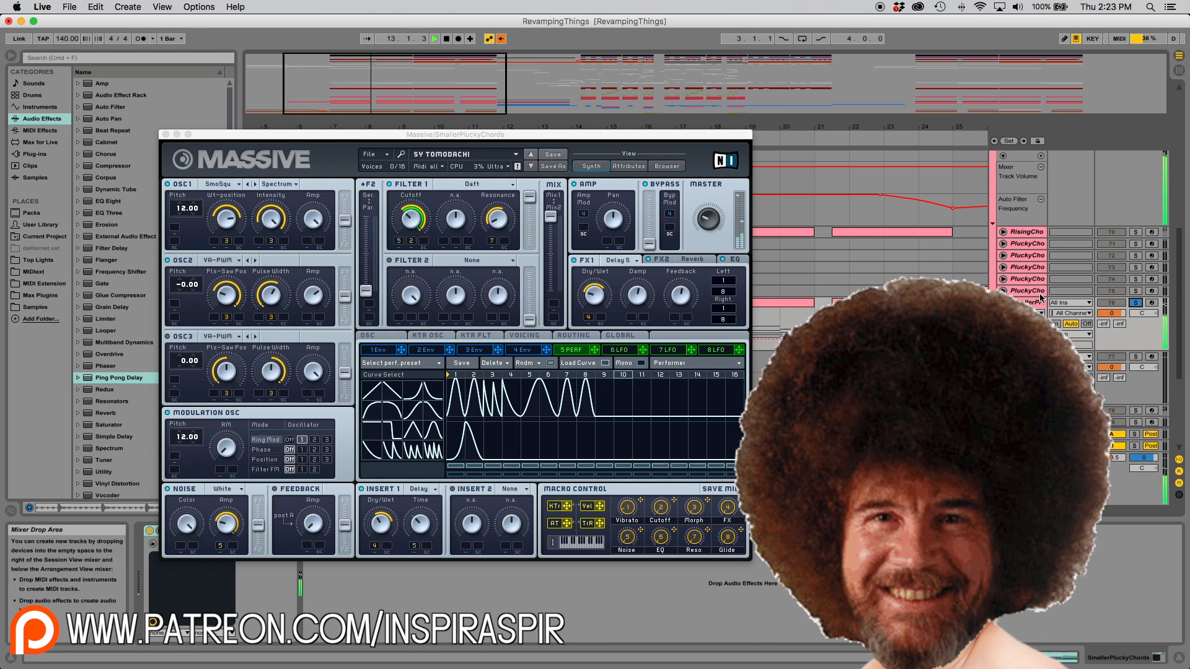
# Set oscillator 1 to the VA-PWM wavetable in the SmallerPluckyChords Massive and open its Voicing settings.
pyautogui.click(220, 184)
pyautogui.click(225, 196)
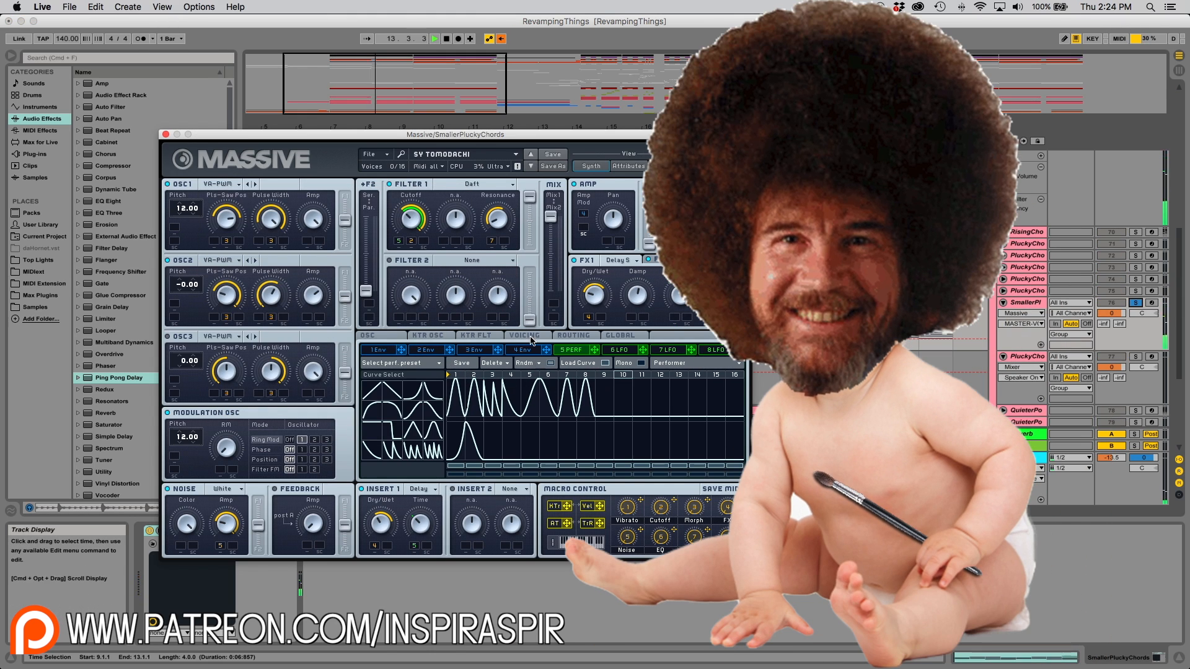
pyautogui.click(530, 338)
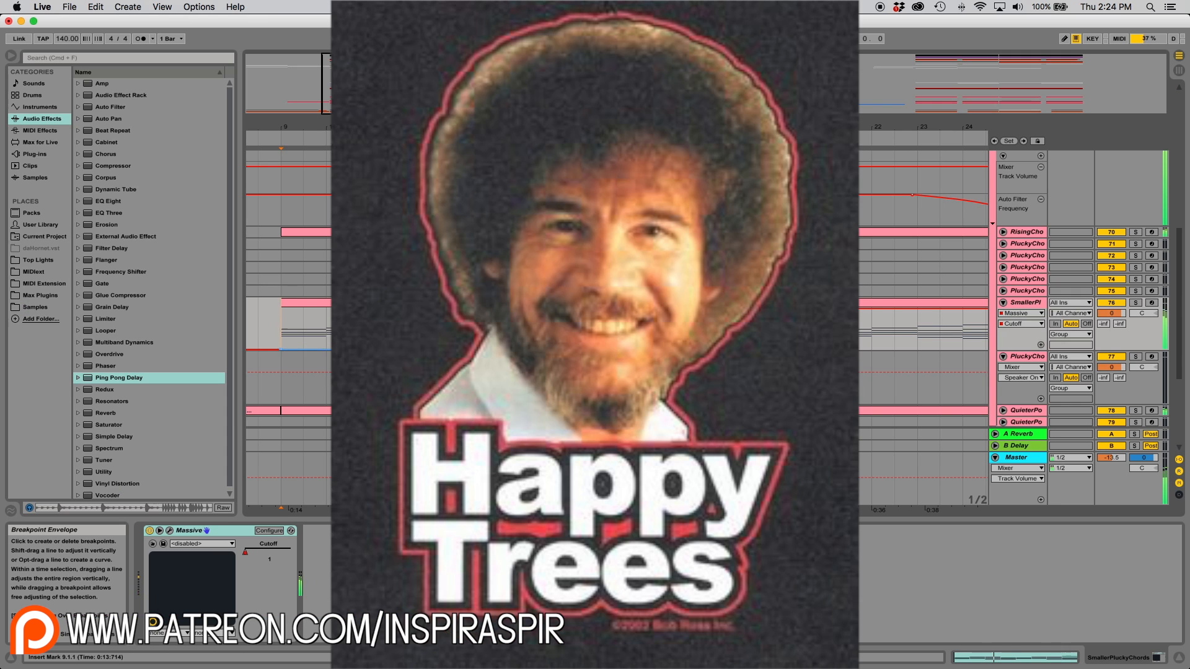
pyautogui.click(1134, 302)
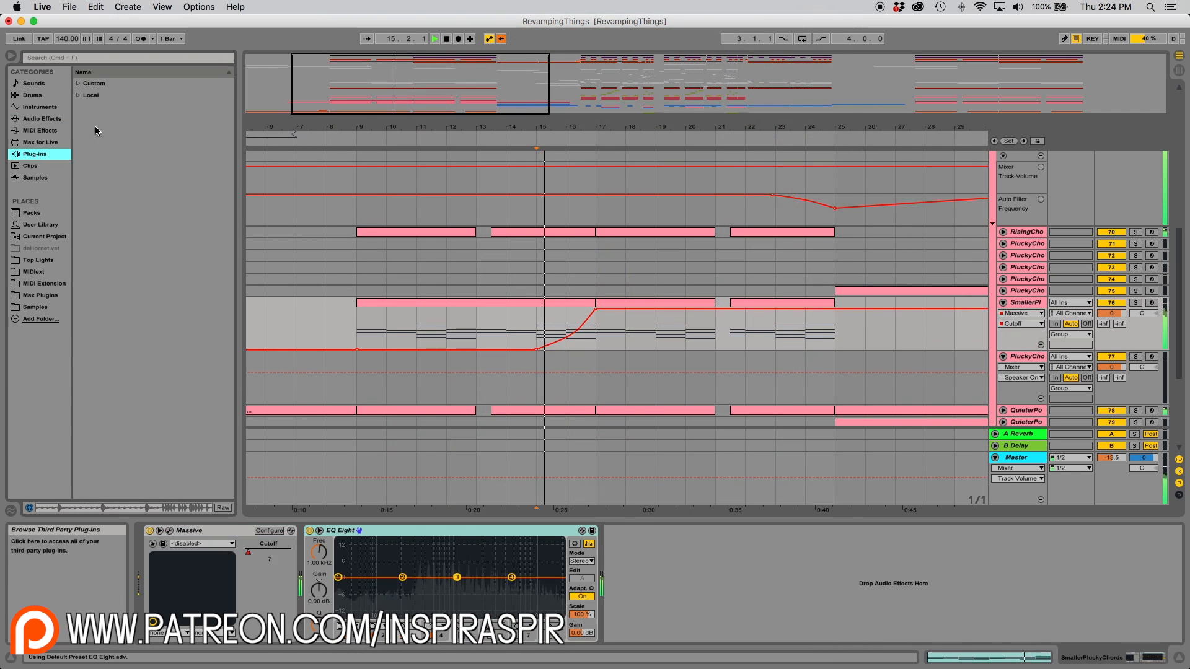
# Add SausageFattener to the SmallerPluckyChords track and show the Speaker On automation over the first half of bar 13.
pyautogui.doubleClick(127, 390)
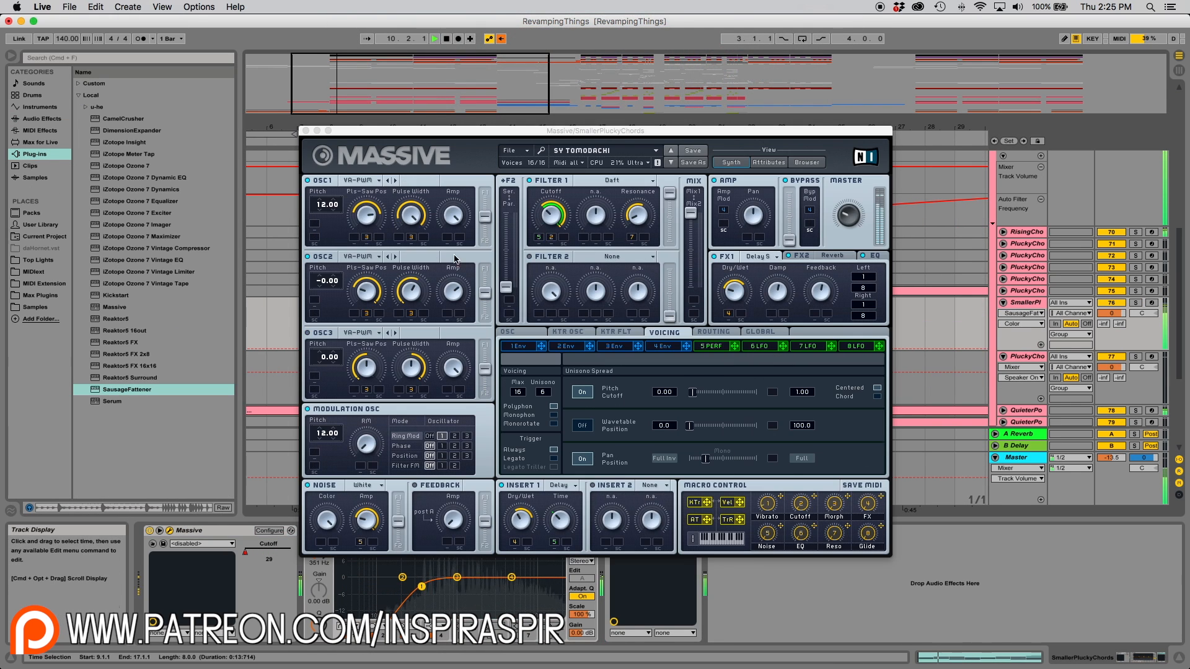
pyautogui.click(476, 337)
pyautogui.click(476, 337)
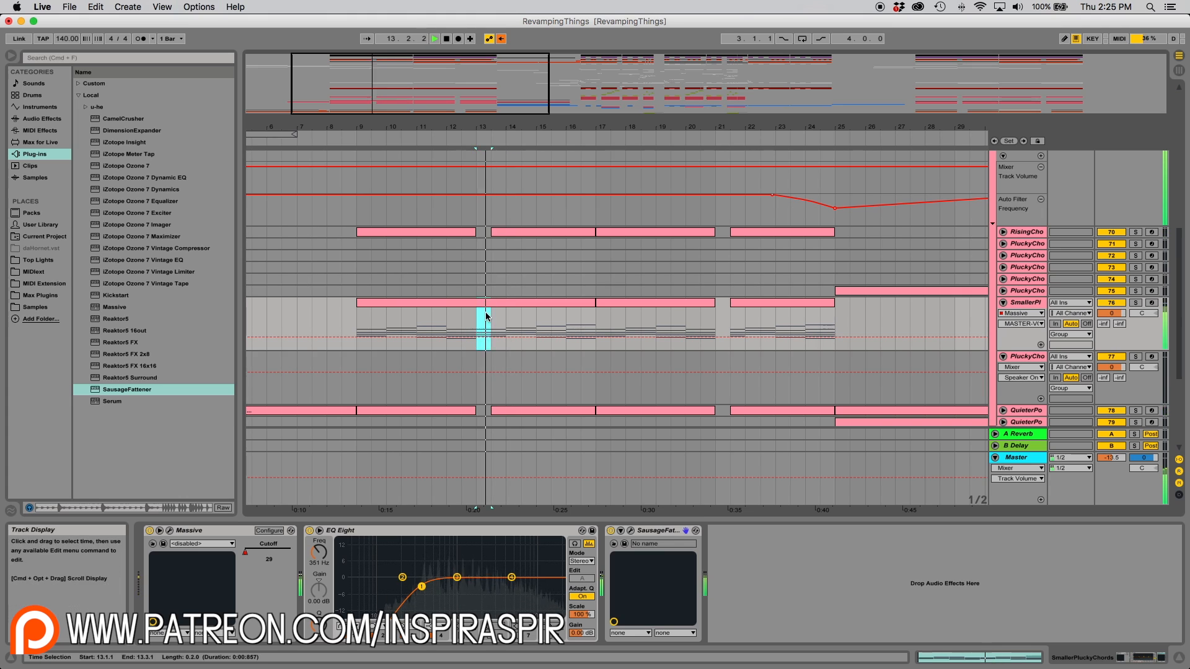
pyautogui.click(1110, 304)
pyautogui.press('b')
pyautogui.click(484, 339)
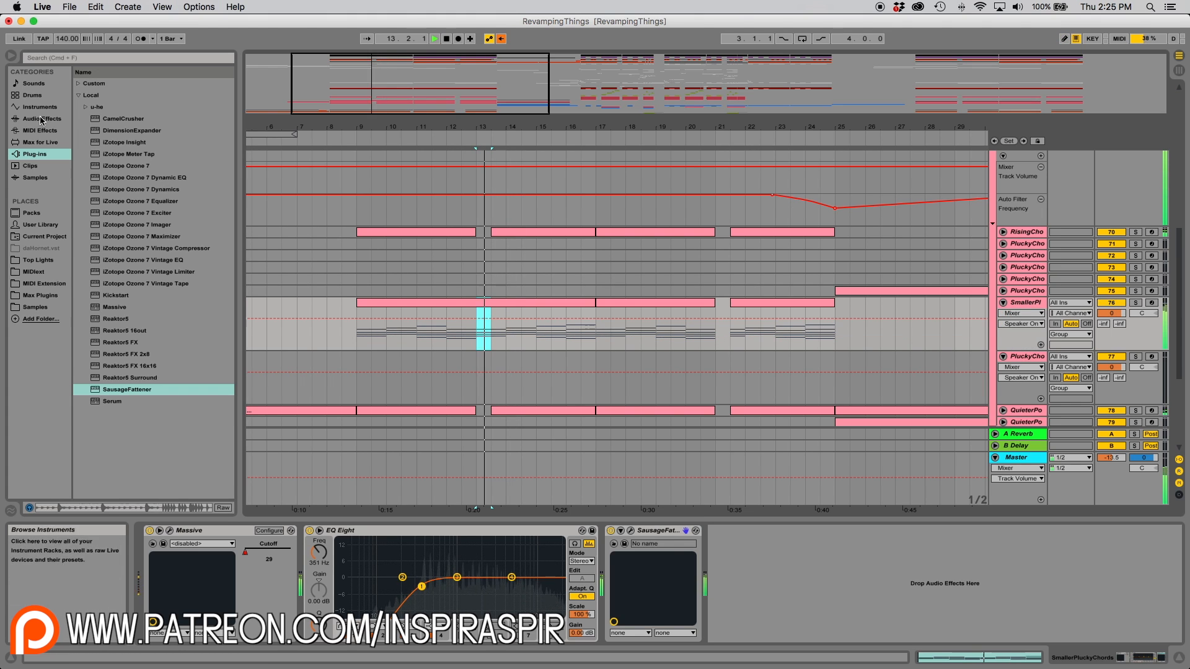
# Add an Auto Filter to SmallerPluckyChords and automate its frequency from 159 Hz at bar 13, curving fully open at bar 14.
pyautogui.click(40, 120)
pyautogui.moveTo(111, 107); pyautogui.dragTo(767, 546)
pyautogui.click(882, 562)
pyautogui.moveTo(484, 127); pyautogui.dragTo(424, 192)
pyautogui.click(403, 326)
pyautogui.click(483, 309)
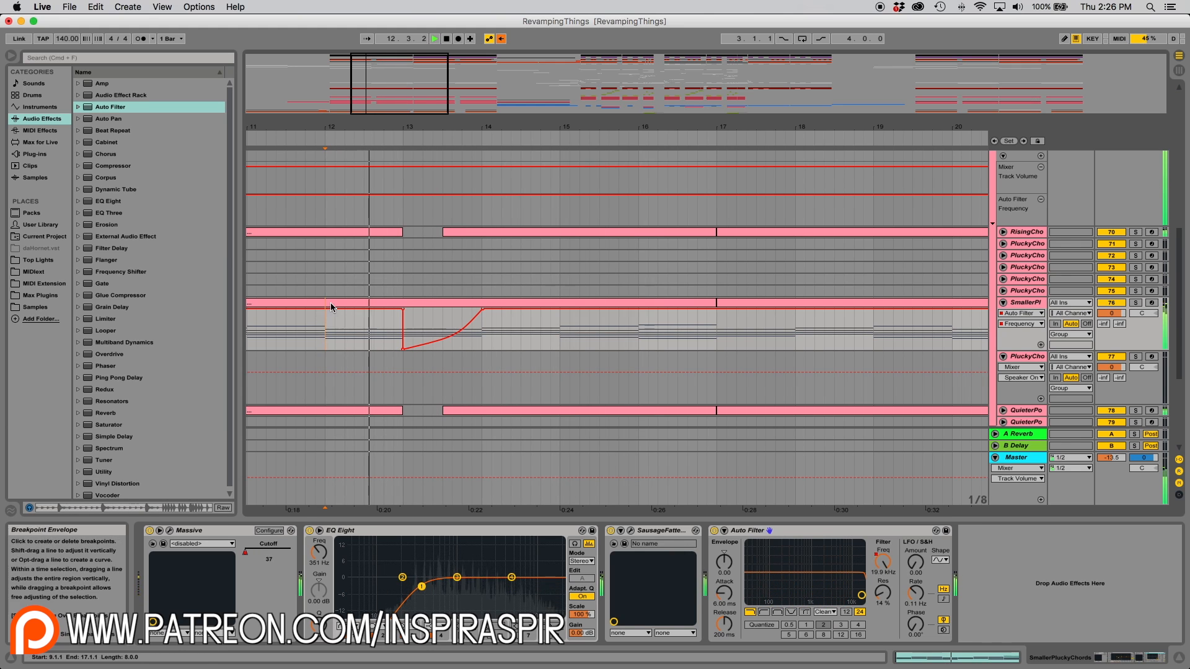
pyautogui.moveTo(405, 352)
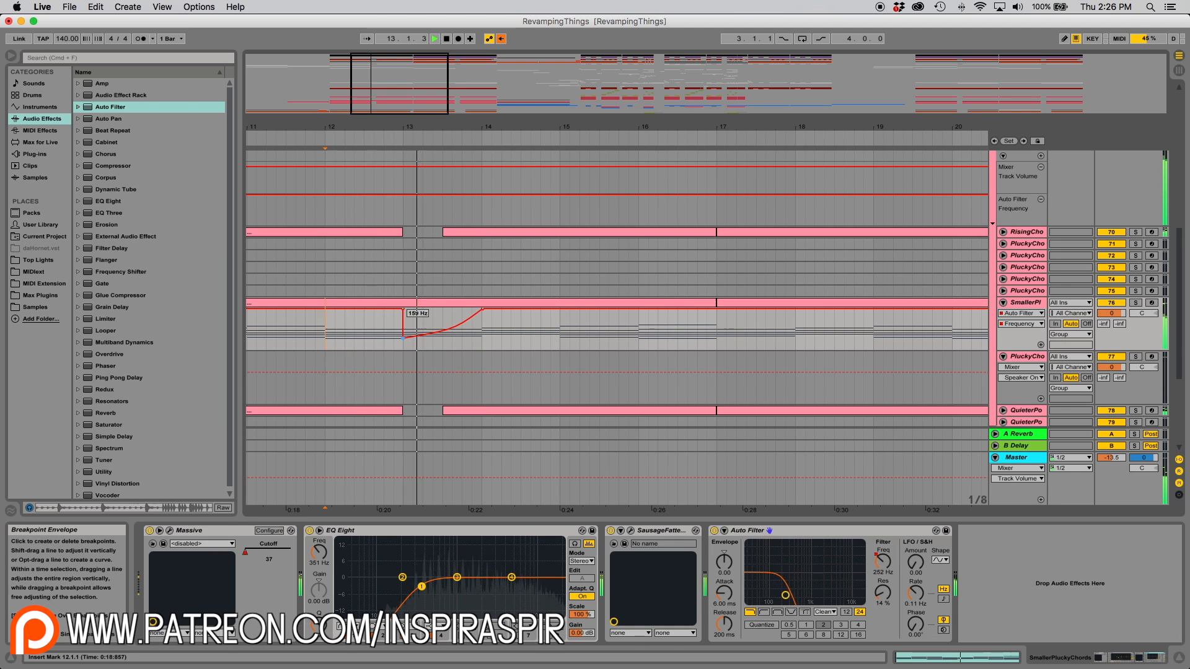
# Duplicate the SmallerPluckyChords track and delete bar 13 from the original.
pyautogui.press('-')
pyautogui.click(1008, 300)
pyautogui.press('super+d')
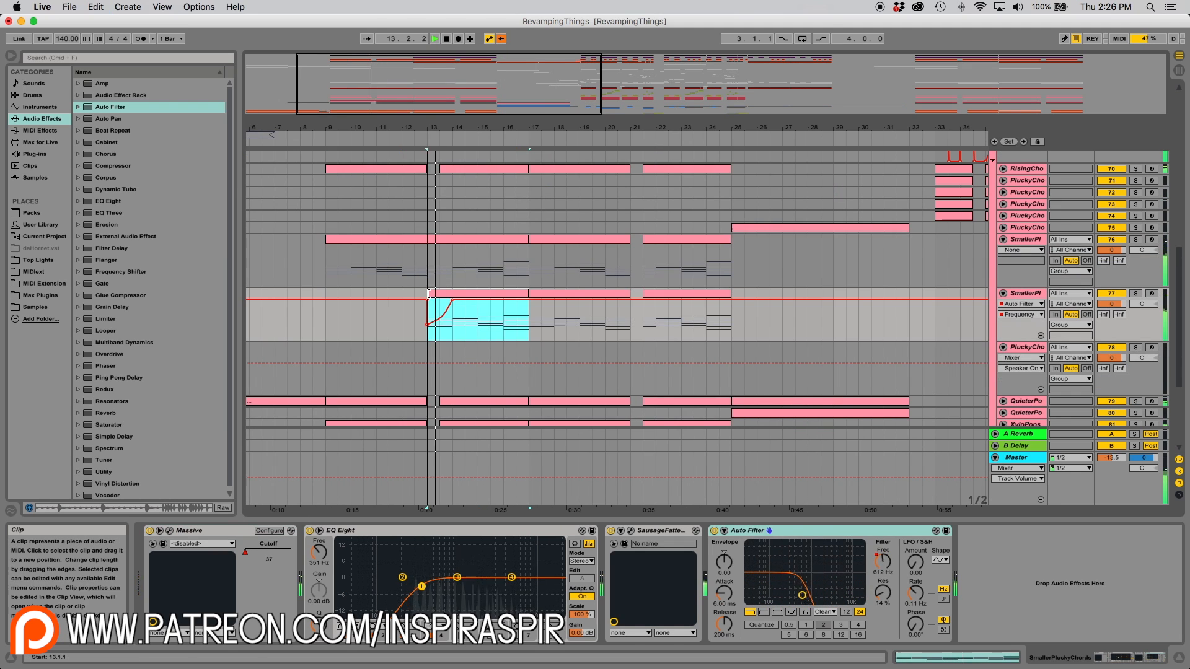
pyautogui.moveTo(428, 265); pyautogui.dragTo(453, 265)
pyautogui.press('Delete')
# Delete the clips from bar 17 onward on the duplicated SmallerPluckyChords track.
pyautogui.click(586, 293)
pyautogui.press('Delete')
pyautogui.click(687, 293)
pyautogui.press('Delete')
# Open Massive for the duplicate track's bar 13 clip and re-enable the Cutoff automation.
pyautogui.click(441, 293)
pyautogui.click(170, 532)
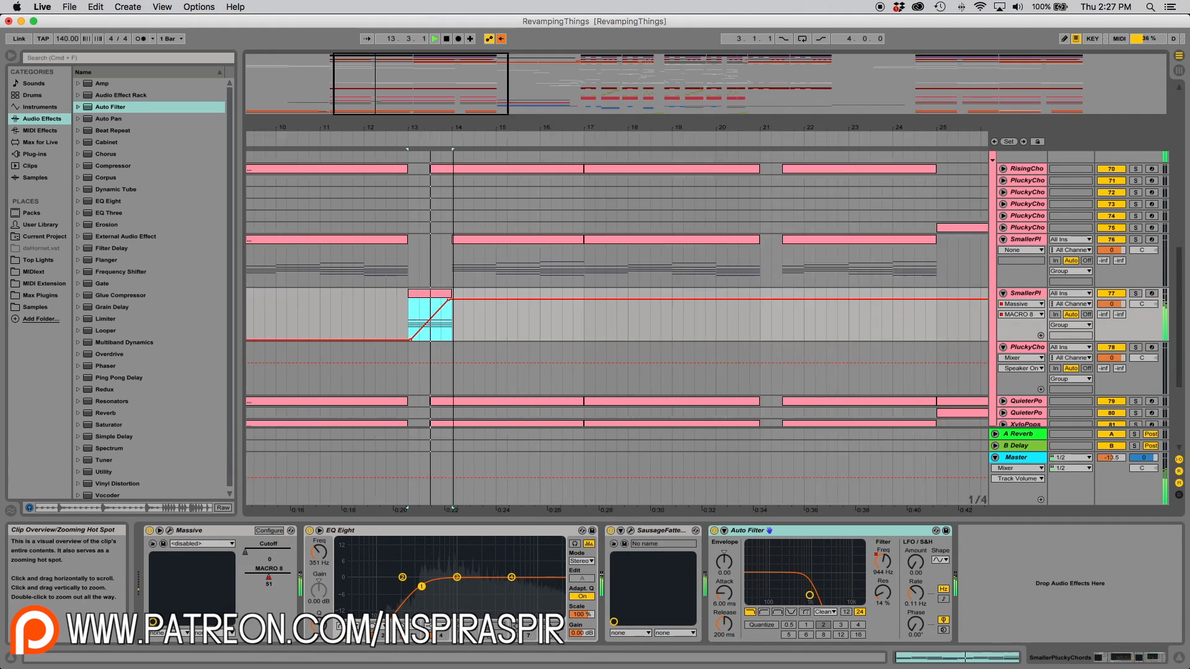
pyautogui.rightClick(273, 551)
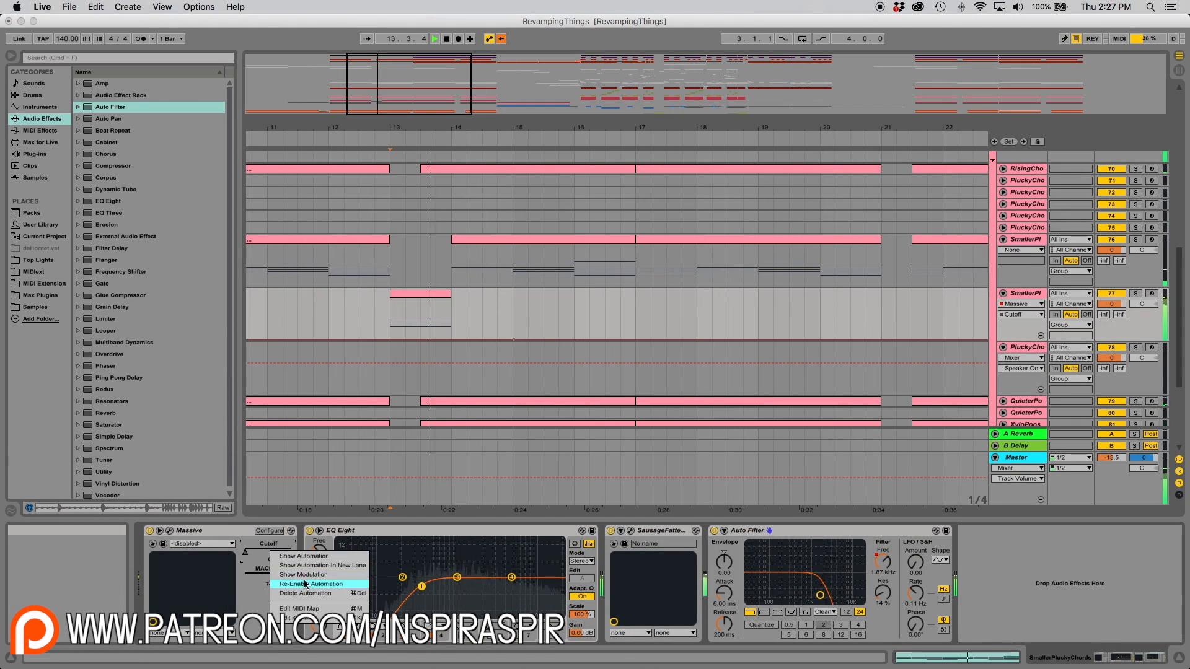
pyautogui.click(313, 583)
# Shape the duplicate's Massive Cutoff automation to stay high until bar 13 and curve down to 0.86 at bar 14.
pyautogui.moveTo(391, 339); pyautogui.dragTo(391, 300)
pyautogui.moveTo(452, 339); pyautogui.dragTo(453, 323)
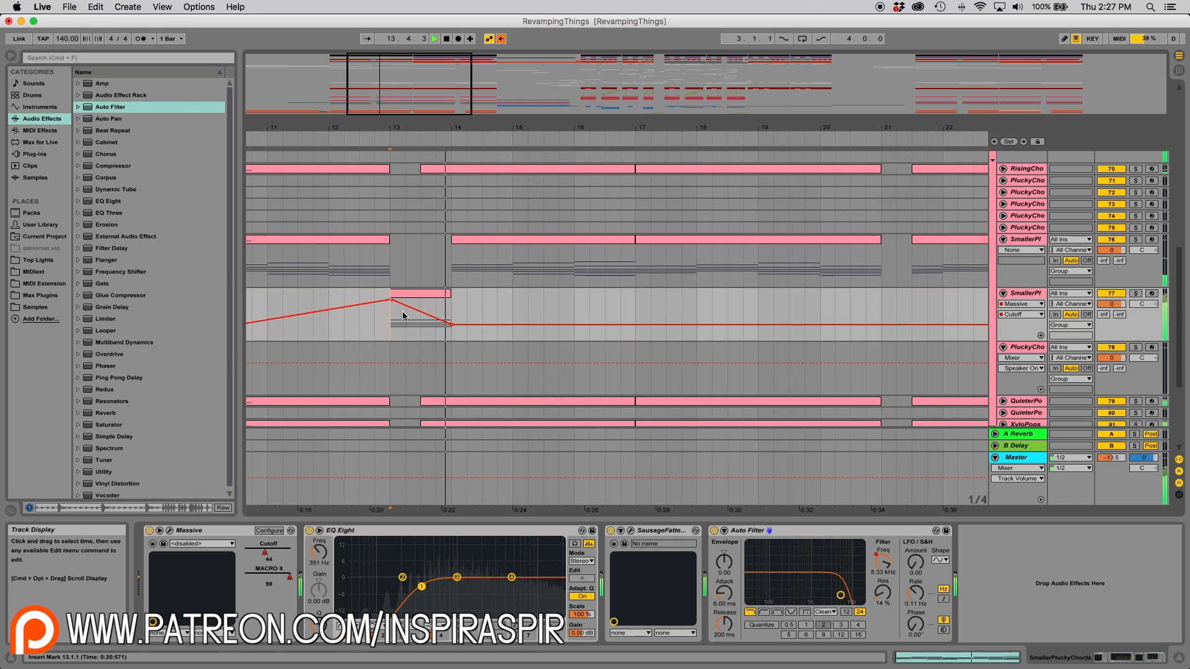
pyautogui.hscroll(-3, 403, 316)
pyautogui.moveTo(261, 339); pyautogui.dragTo(260, 300)
pyautogui.hscroll(3, 503, 323)
pyautogui.moveTo(436, 319); pyautogui.dragTo(441, 314)
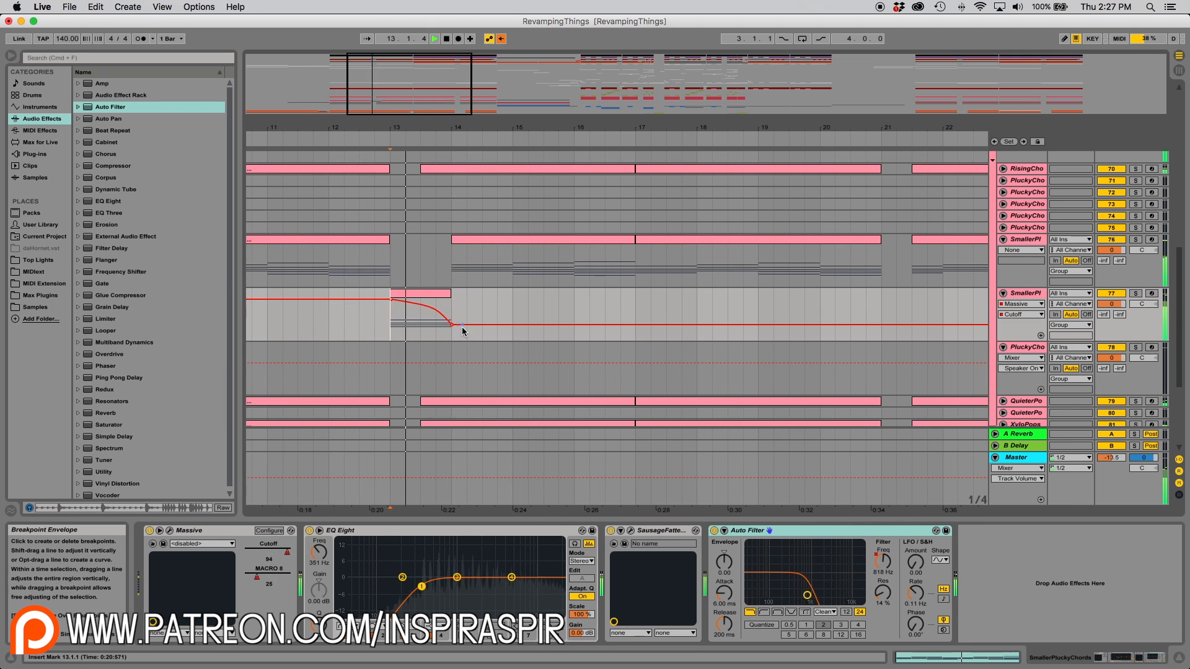
pyautogui.moveTo(452, 311); pyautogui.dragTo(452, 305)
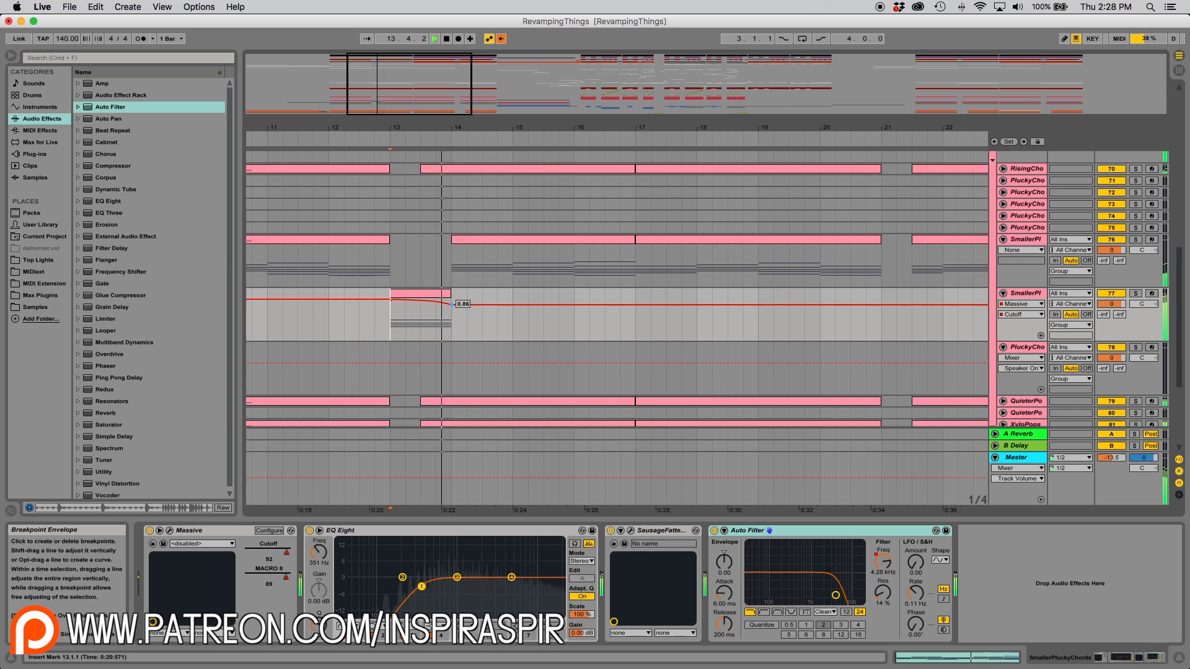
# Play the duplicate track's bar 13 clip while reviewing Massive's performer settings and the Cutoff automation.
pyautogui.press('s')
pyautogui.press('space')
pyautogui.press('space')
pyautogui.press('alt+super+p')
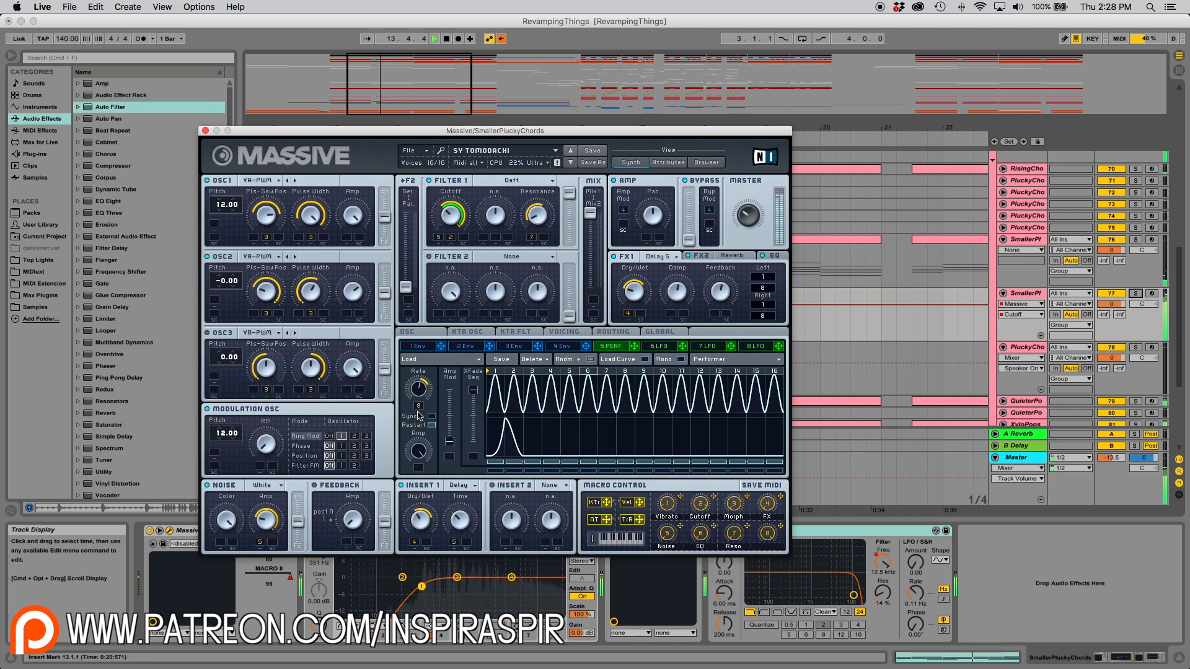
pyautogui.press('alt+super+p')
pyautogui.click(520, 293)
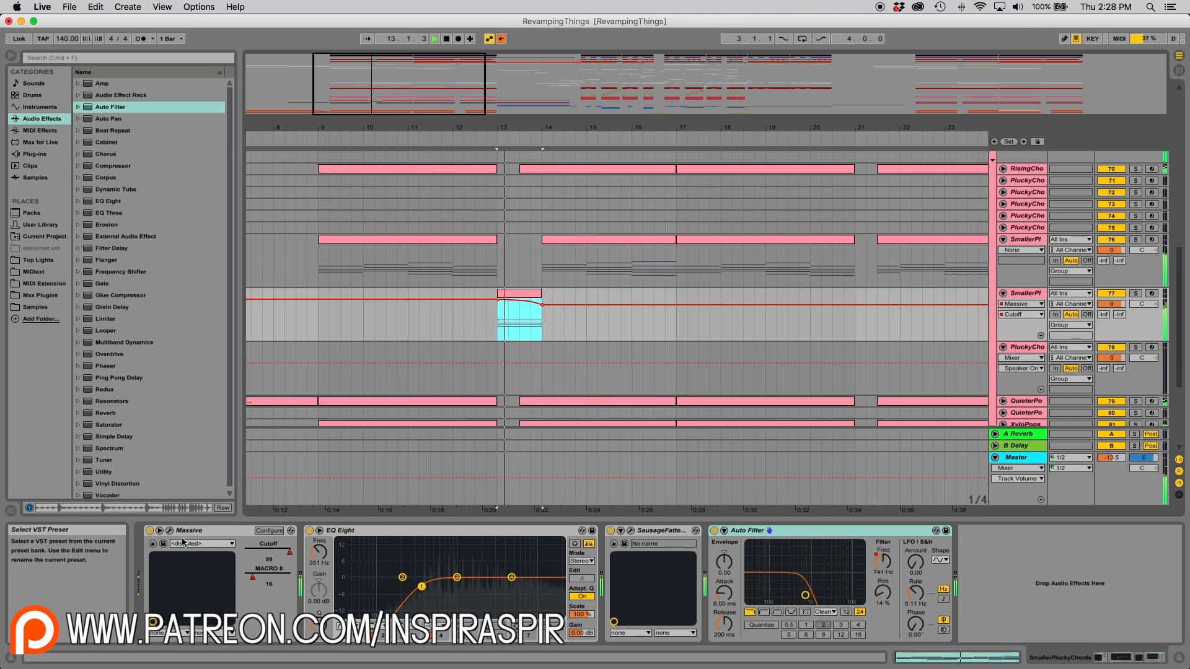
pyautogui.press('alt+super+p')
pyautogui.press('alt+super+p')
pyautogui.press('alt+super+p')
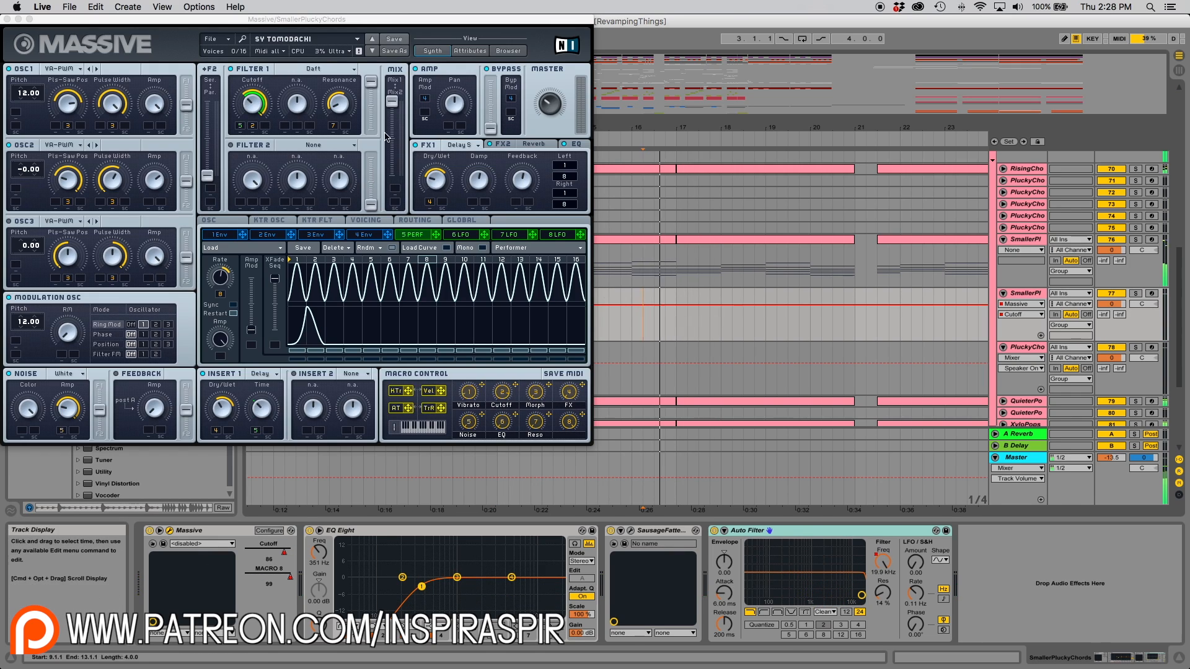
pyautogui.press('alt+super+p')
pyautogui.press('+')
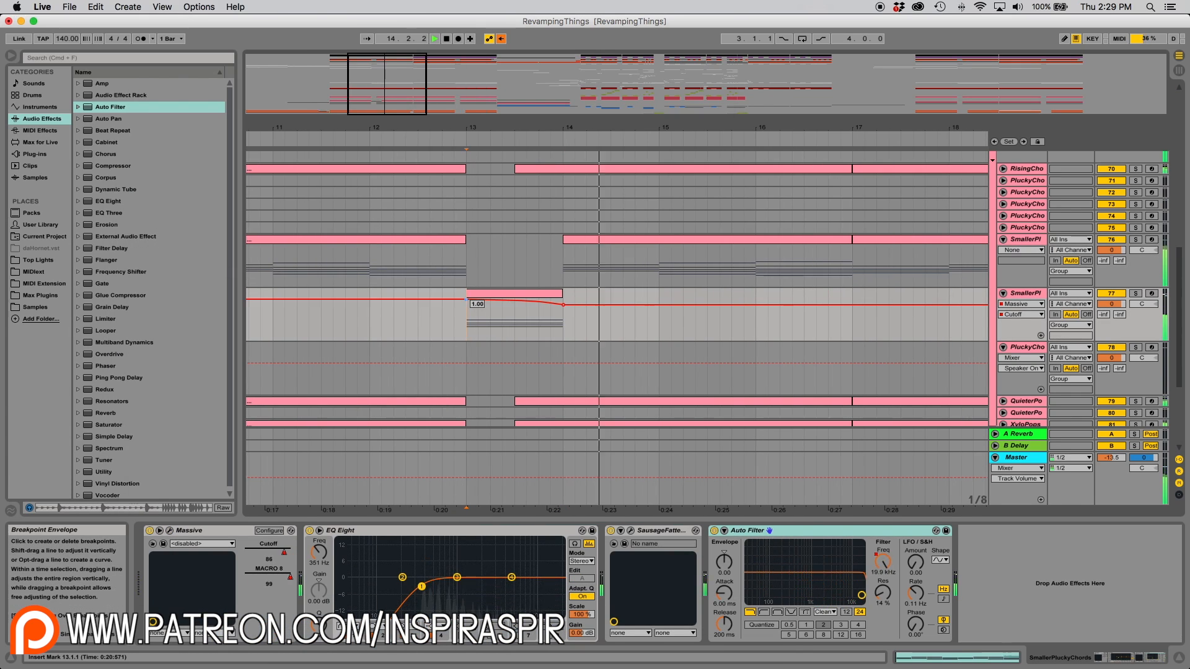
pyautogui.click(288, 330)
pyautogui.click(468, 332)
pyautogui.press('space')
pyautogui.press('space')
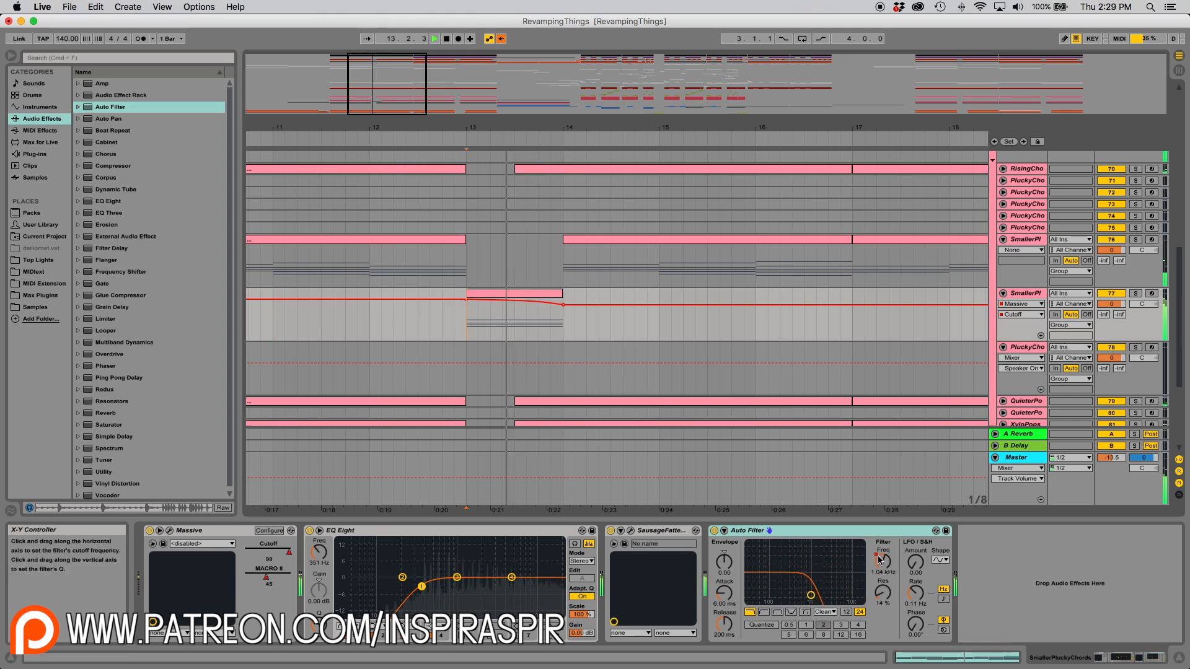
# Raise the duplicate's Auto Filter frequency breakpoint at bar 13 and play the sweep from bar 12.
pyautogui.click(883, 561)
pyautogui.moveTo(467, 320); pyautogui.dragTo(466, 323)
pyautogui.press('space')
pyautogui.click(371, 321)
pyautogui.press('space')
pyautogui.press('space')
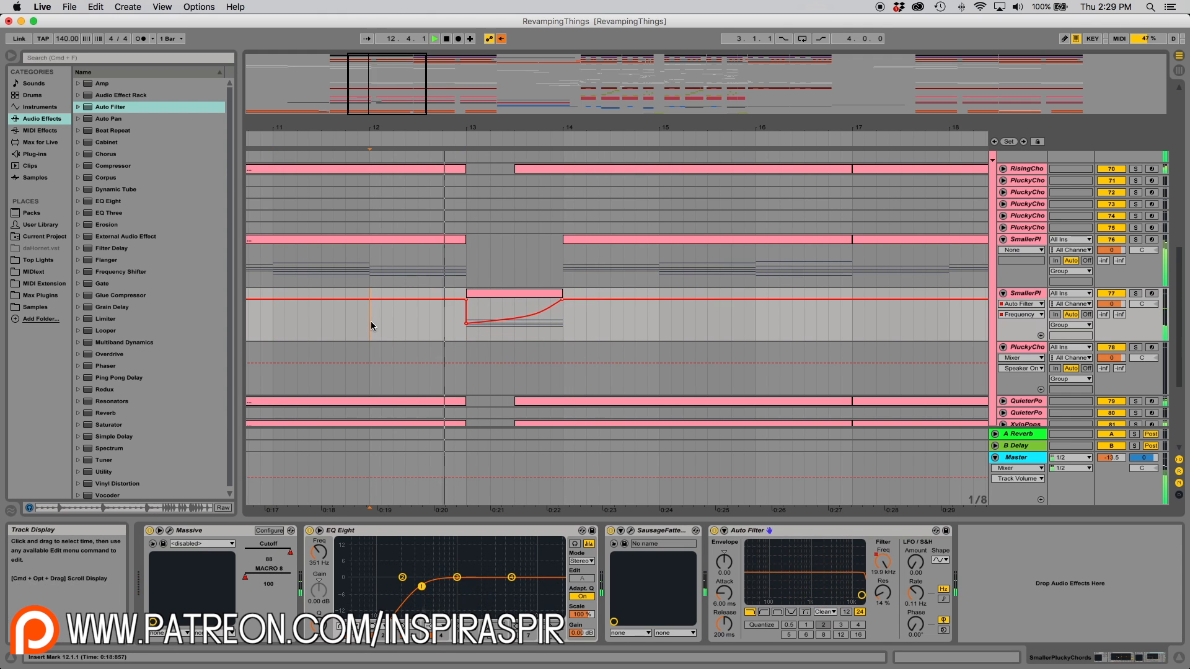
pyautogui.press('space')
pyautogui.press('space')
# Add Redux to the duplicate SmallerPluckyChords track and automate its downsampling to ramp down across bar 13.
pyautogui.moveTo(118, 390); pyautogui.dragTo(988, 566)
pyautogui.click(973, 625)
pyautogui.press('space')
pyautogui.press('space')
pyautogui.moveTo(466, 343); pyautogui.dragTo(570, 304)
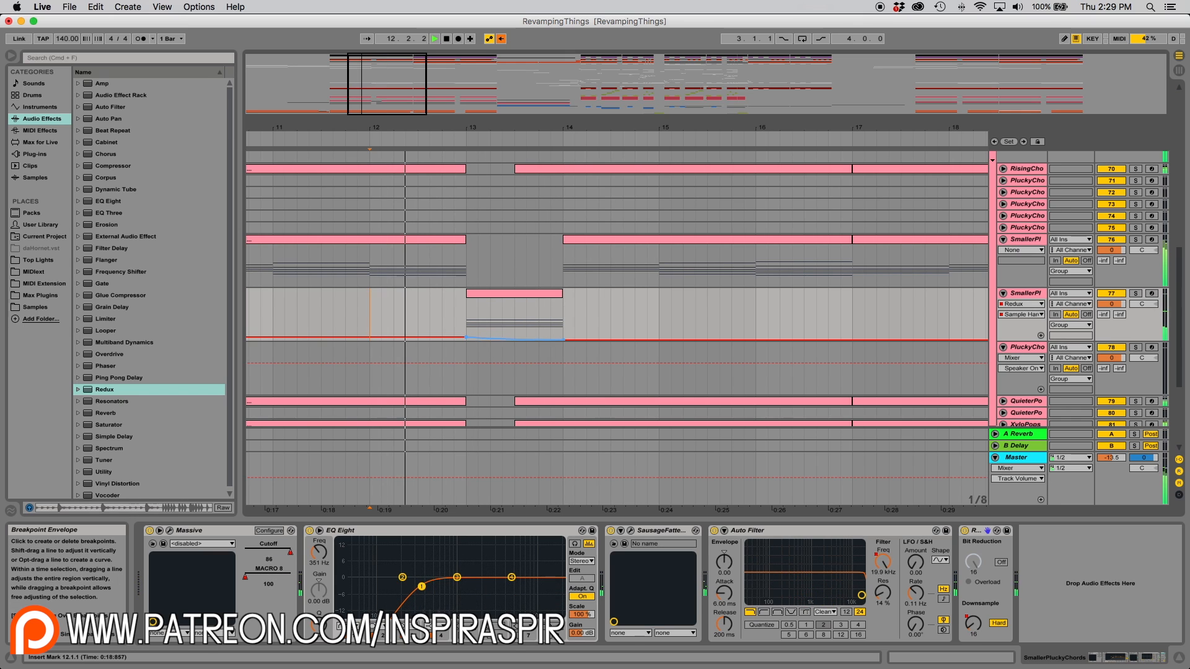
# Move the end of the Redux downsample ramp back to beat 13.4 and play the result.
pyautogui.moveTo(495, 127); pyautogui.dragTo(462, 165)
pyautogui.press('space')
pyautogui.press('space')
pyautogui.moveTo(507, 340); pyautogui.dragTo(462, 340)
pyautogui.press('space')
pyautogui.press('space')
pyautogui.hscroll(-3, 465, 341)
pyautogui.press('space')
pyautogui.press('space')
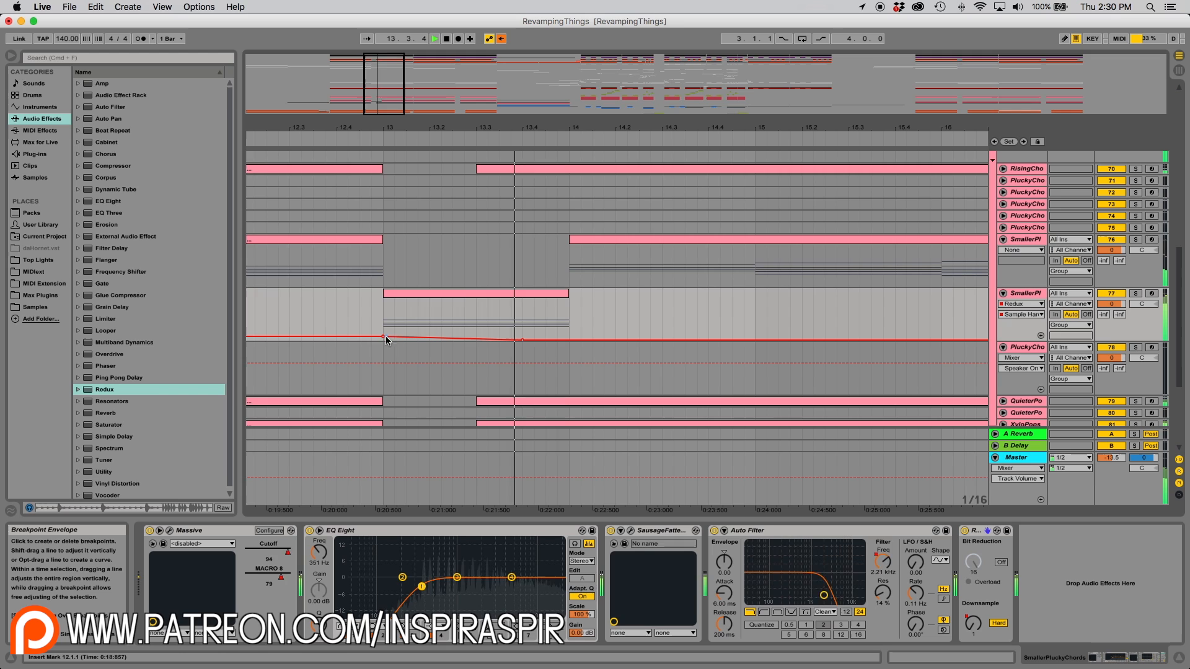
# Fold both SmallerPluckyChords tracks and select the WobbleChords group.
pyautogui.click(1003, 239)
pyautogui.moveTo(558, 128); pyautogui.dragTo(555, 86)
pyautogui.scroll(3, 513, 303)
pyautogui.hscroll(2, 513, 302)
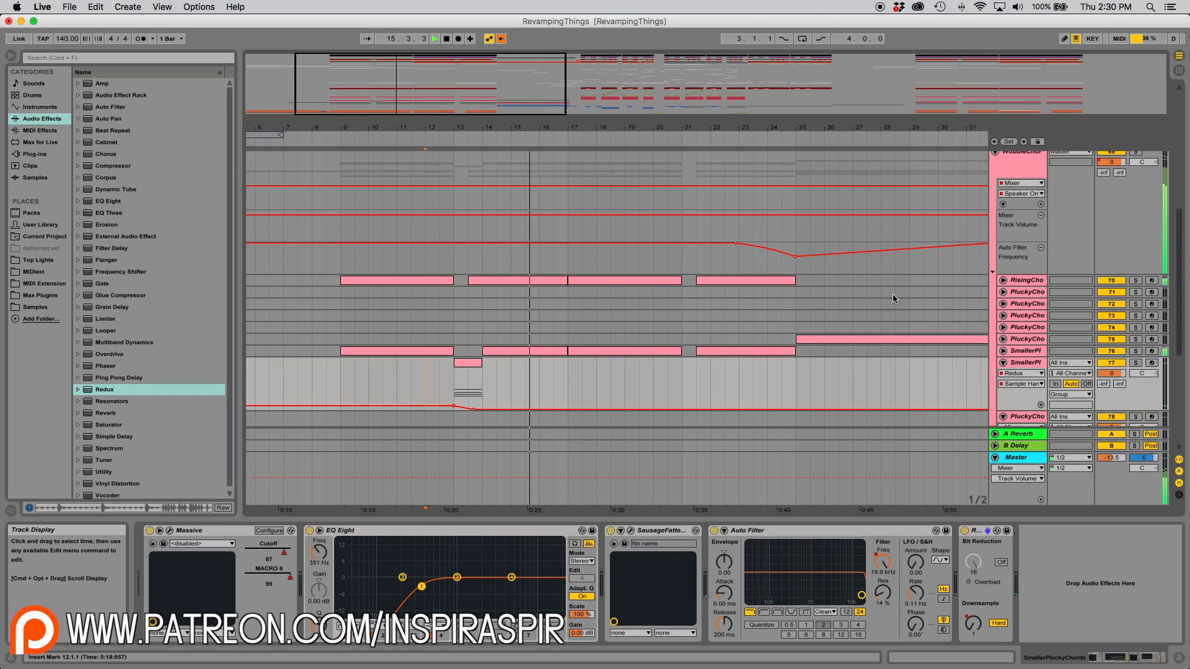
pyautogui.click(1003, 364)
pyautogui.scroll(4, 942, 307)
pyautogui.click(995, 174)
pyautogui.scroll(-4, 1005, 279)
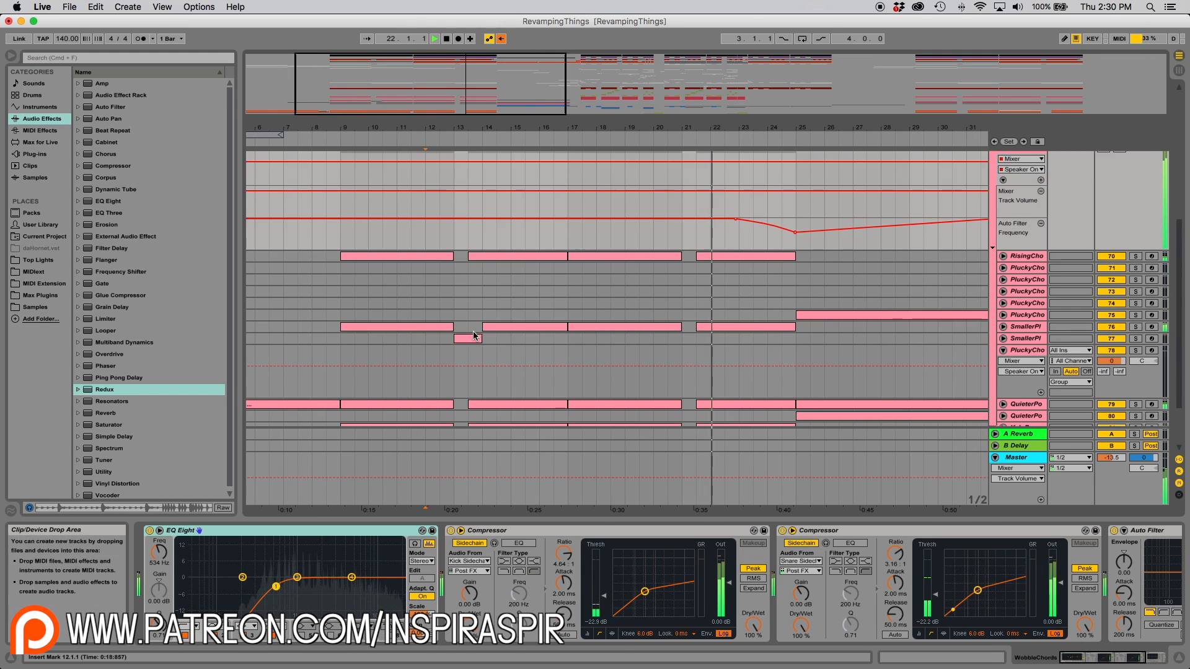
# Copy the second SmallerPluckyChords track's bar 13 clip to bar 21 and adjust Massive's master volume.
pyautogui.click(1003, 339)
pyautogui.click(169, 530)
pyautogui.click(553, 101)
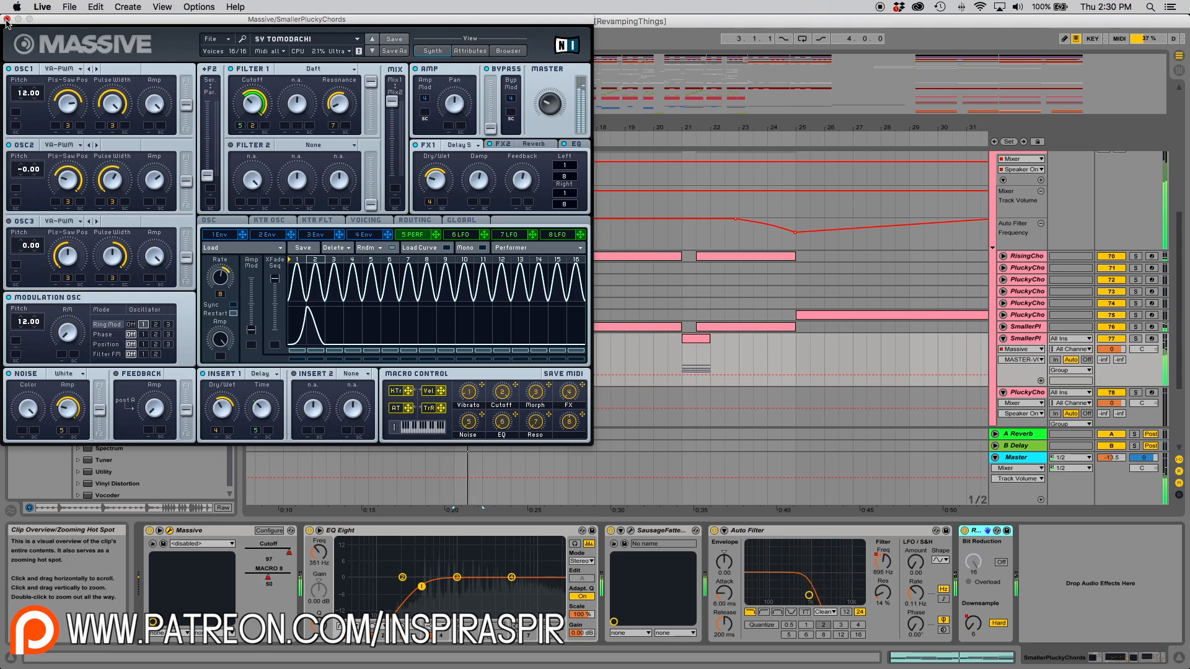
pyautogui.click(169, 531)
# Fold and unfold the track groups to review the arrangement around bar 17.
pyautogui.moveTo(554, 128); pyautogui.dragTo(554, 109)
pyautogui.scroll(2, 744, 248)
pyautogui.click(996, 190)
pyautogui.scroll(3, 996, 193)
pyautogui.click(996, 167)
pyautogui.moveTo(486, 128)
pyautogui.mouseDown()
pyautogui.moveTo(486, 88)
pyautogui.moveTo(471, 149)
pyautogui.moveTo(457, 149)
pyautogui.mouseUp()
pyautogui.click(429, 251)
pyautogui.click(995, 312)
pyautogui.scroll(-5, 742, 308)
pyautogui.scroll(4, 742, 308)
# Automate the WobbleChords group's Auto Filter frequency to fall from beat 17.4 and snap back open at bar 18.
pyautogui.click(1021, 175)
pyautogui.hscroll(10, 1017, 569)
pyautogui.click(1018, 570)
pyautogui.click(463, 202)
pyautogui.moveTo(483, 202); pyautogui.dragTo(484, 231)
pyautogui.moveTo(472, 202); pyautogui.dragTo(472, 232)
pyautogui.moveTo(474, 128); pyautogui.dragTo(474, 155)
pyautogui.moveTo(471, 232); pyautogui.dragTo(509, 233)
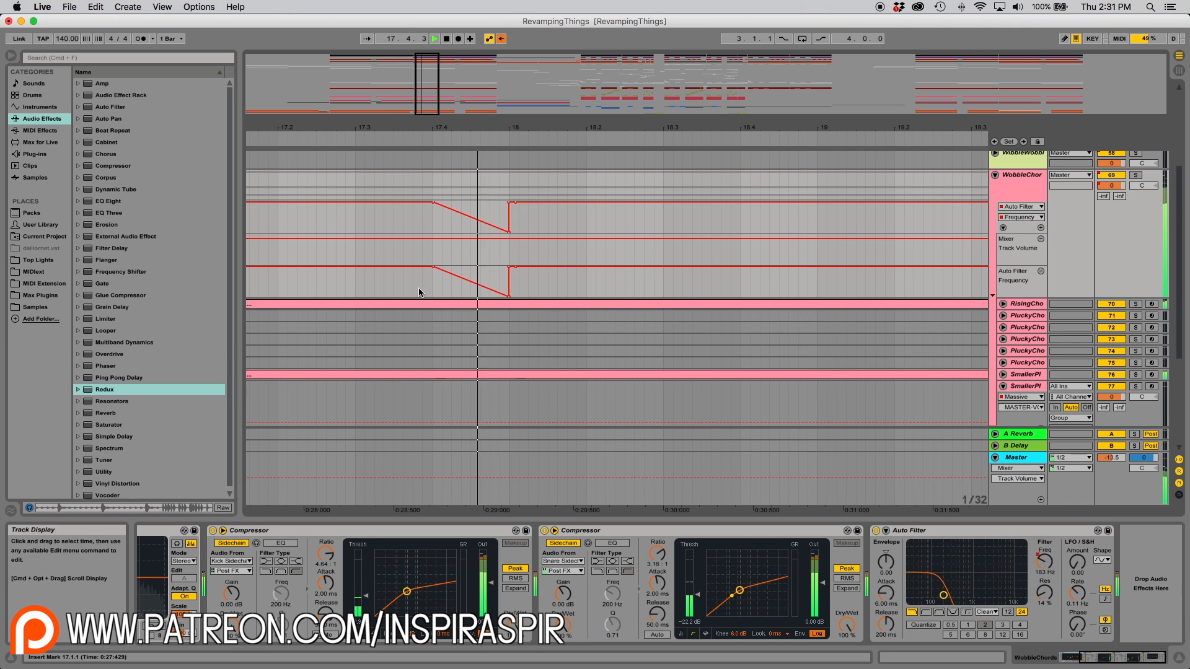
# Curve the WobbleChords filter dip leading into bar 18 and duplicate bar 17's filter automation through bar 22.
pyautogui.hscroll(-3, 322, 279)
pyautogui.click(299, 279)
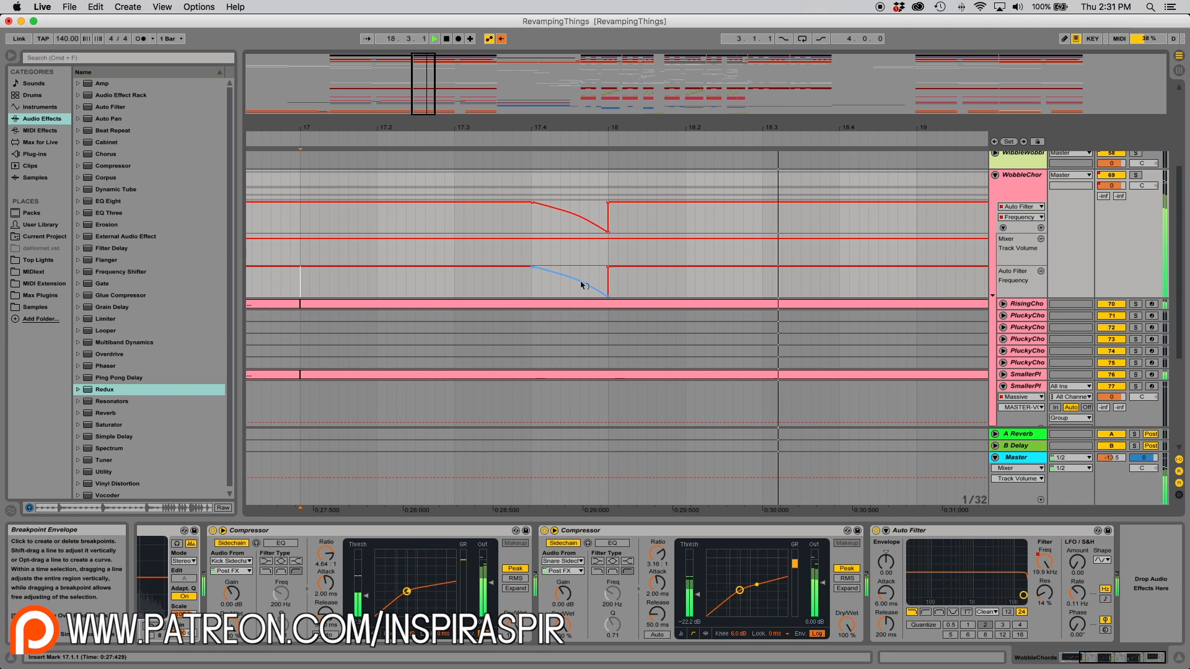
pyautogui.moveTo(300, 289); pyautogui.dragTo(608, 288)
pyautogui.press('super+d')
pyautogui.moveTo(539, 128); pyautogui.dragTo(429, 93)
pyautogui.click(348, 287)
pyautogui.moveTo(348, 288); pyautogui.dragTo(451, 287)
pyautogui.press('super+d')
pyautogui.press('super+d')
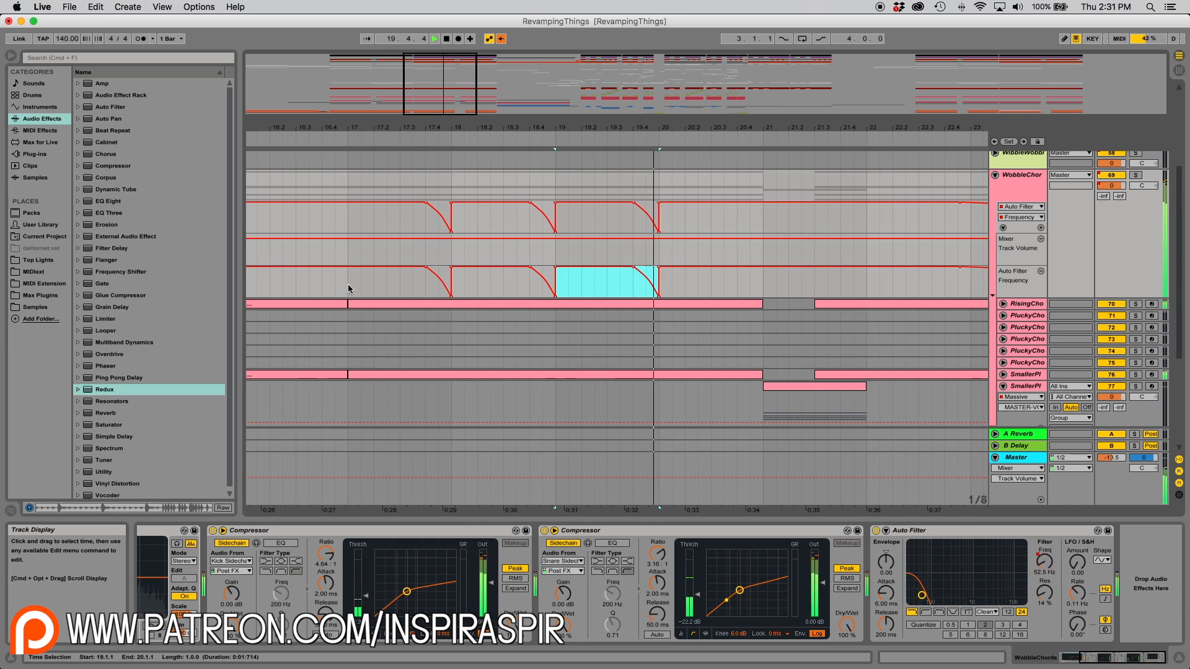
pyautogui.click(348, 288)
pyautogui.press('space')
pyautogui.press('space')
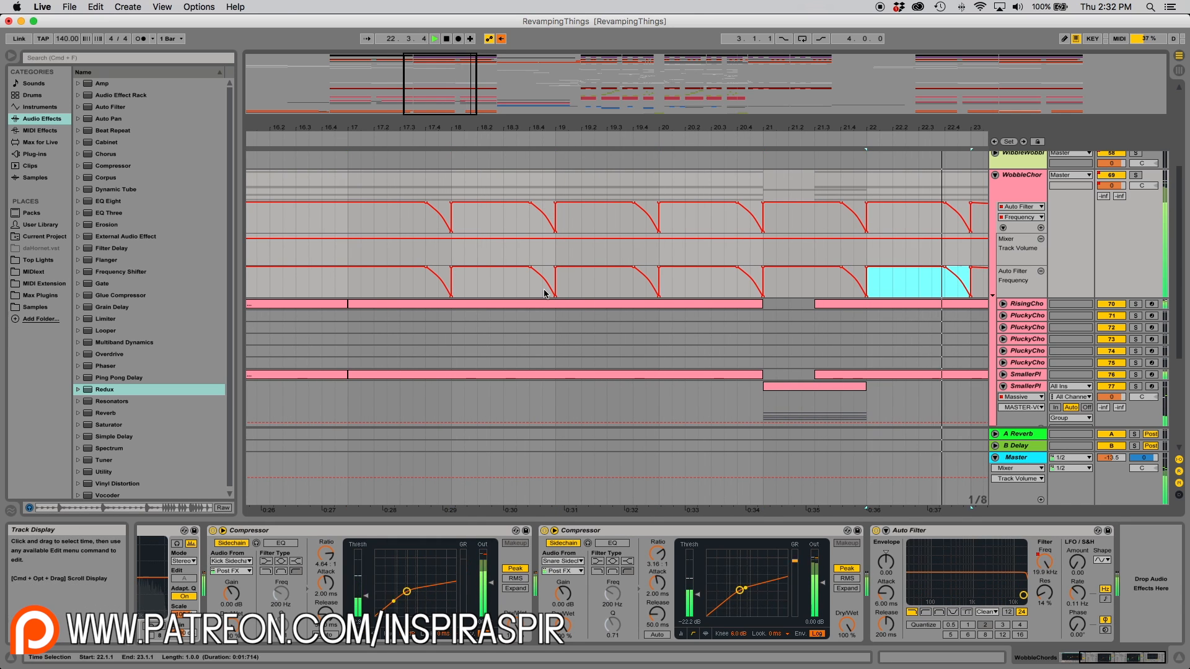
# Copy one WobbleChords filter dip to beat 23.4, audition it from bar 23, and smooth the line entering it.
pyautogui.moveTo(741, 293); pyautogui.dragTo(763, 292)
pyautogui.press('super+c')
pyautogui.hscroll(3, 763, 285)
pyautogui.click(726, 285)
pyautogui.press('super+v')
pyautogui.moveTo(747, 127); pyautogui.dragTo(707, 162)
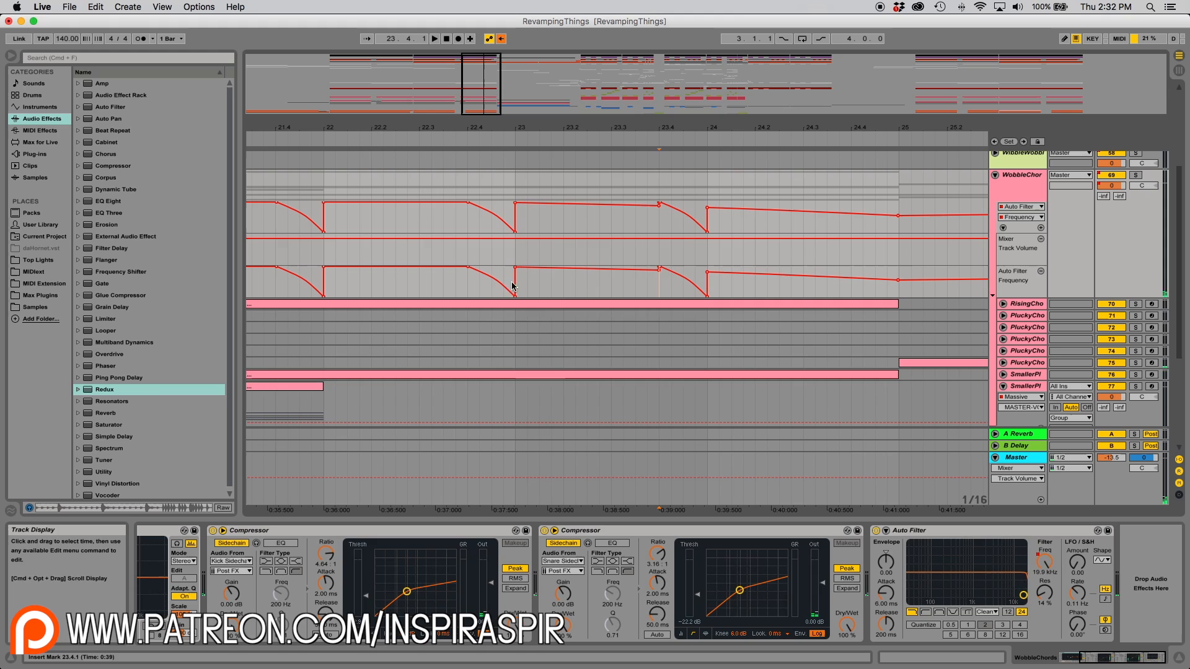
pyautogui.click(515, 285)
pyautogui.press('space')
pyautogui.press('space')
pyautogui.moveTo(682, 282); pyautogui.dragTo(686, 279)
# Paste the beat 23.4 filter dip at beat 24.4 so the WobbleChords frequency falls into bar 25, and audition from bar 24.
pyautogui.hscroll(2, 686, 282)
pyautogui.moveTo(597, 291); pyautogui.dragTo(645, 291)
pyautogui.press('super+c')
pyautogui.hscroll(2, 713, 293)
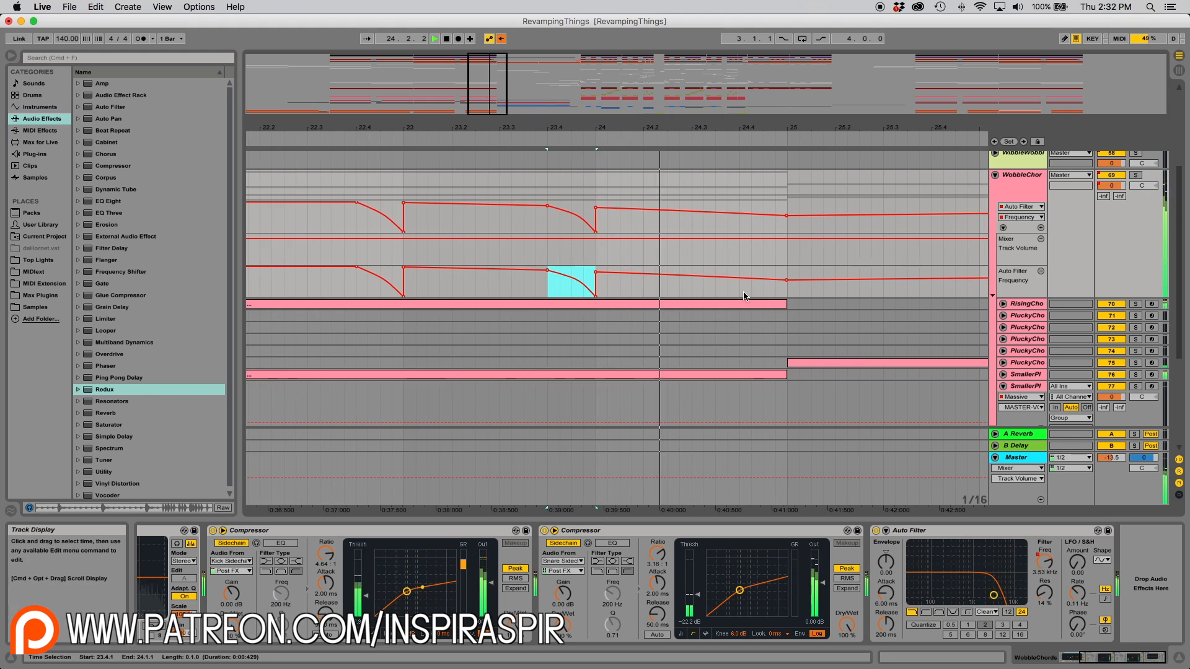
pyautogui.click(742, 294)
pyautogui.press('super+v')
pyautogui.click(728, 293)
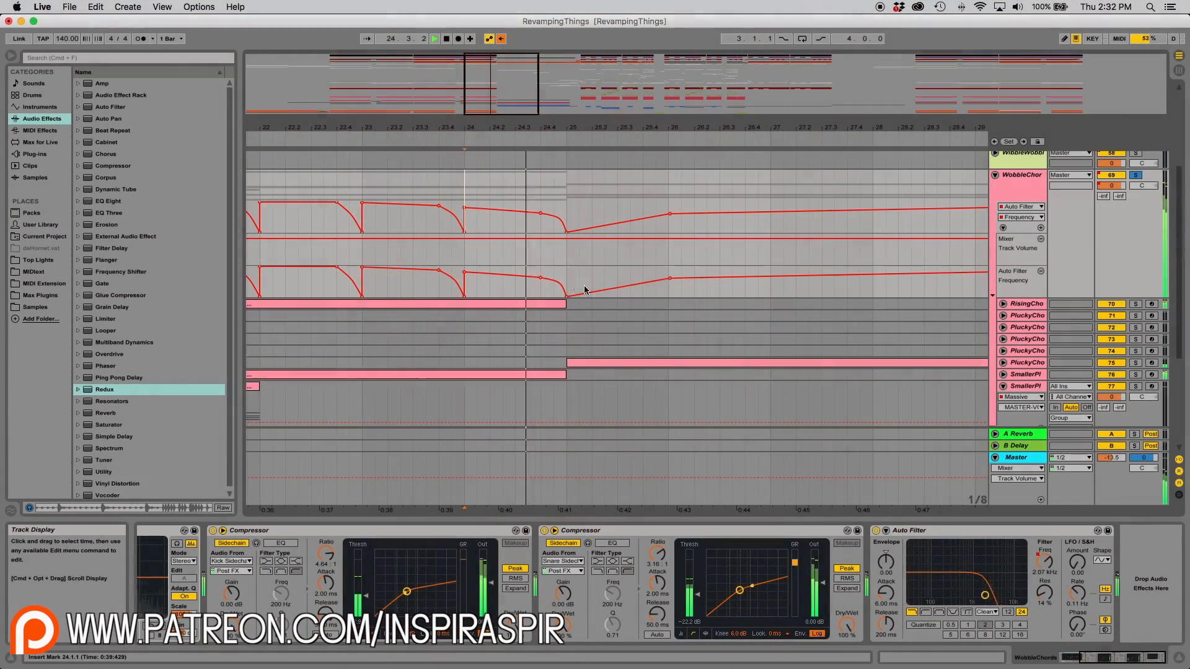
pyautogui.click(642, 283)
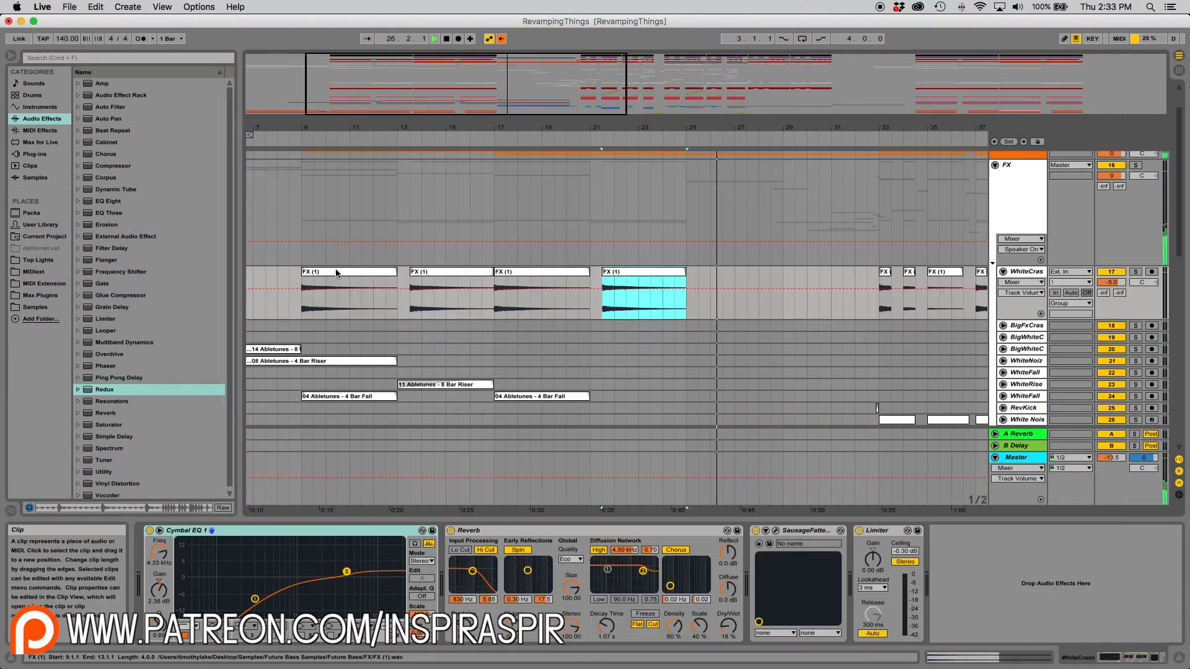
# Play the arrangement from bar 22 and check the FX tracks around the SmallWhiteCrash clip at bar 25.
pyautogui.moveTo(558, 102); pyautogui.dragTo(566, 95)
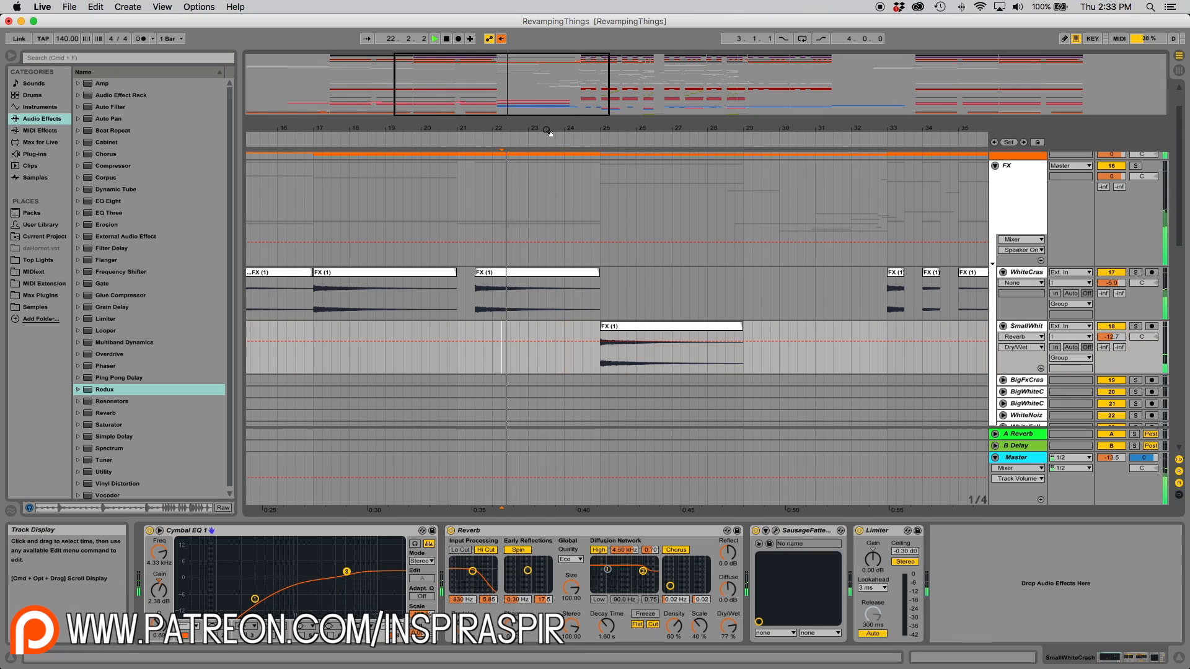
pyautogui.scroll(-5, 570, 262)
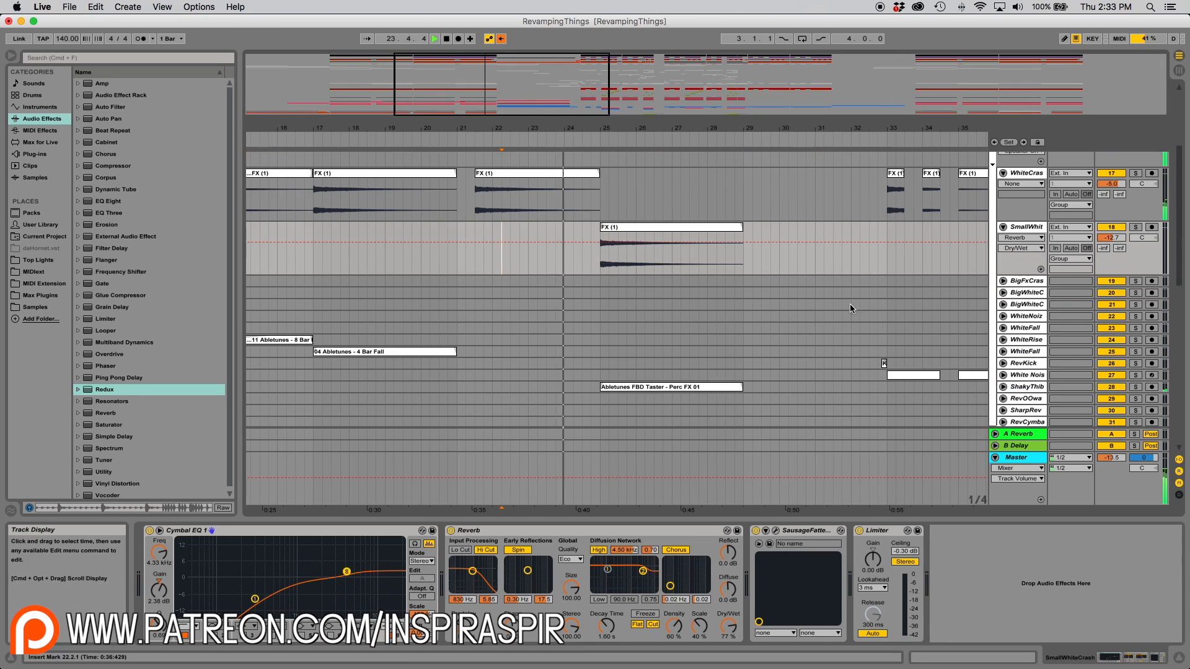
pyautogui.press('space')
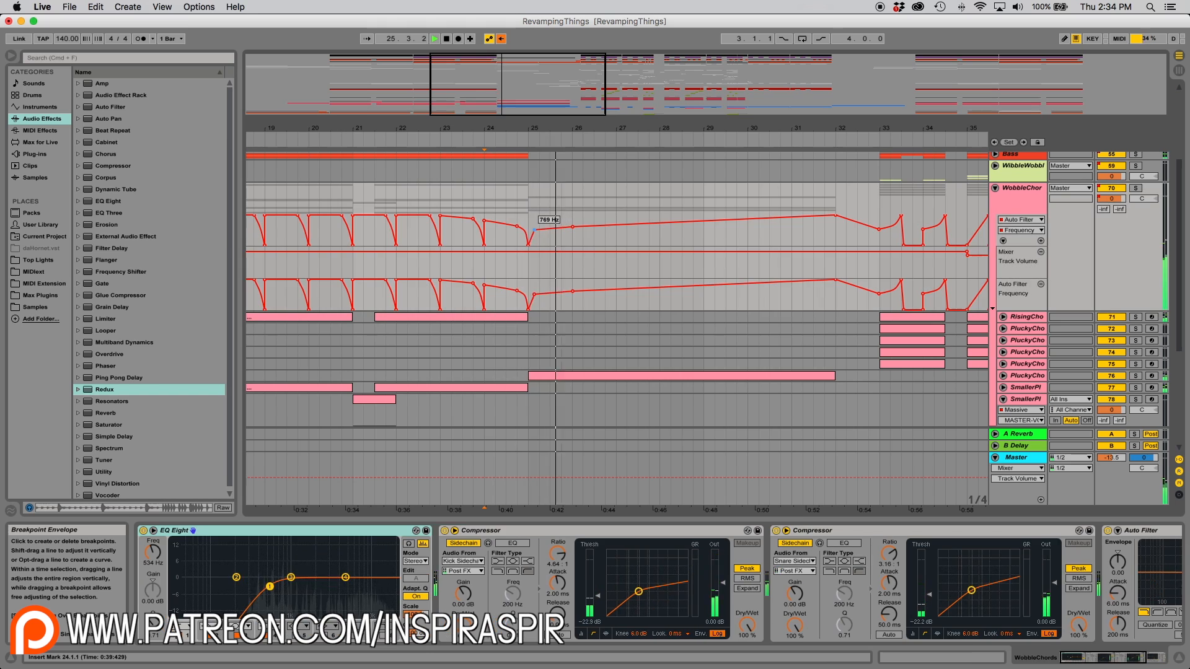
# Raise the WobbleChords filter frequency at bar 25 to about 447 Hz for a shallower dip, and fold the group.
pyautogui.moveTo(560, 239); pyautogui.dragTo(561, 234)
pyautogui.moveTo(537, 128); pyautogui.dragTo(537, 152)
pyautogui.click(574, 246)
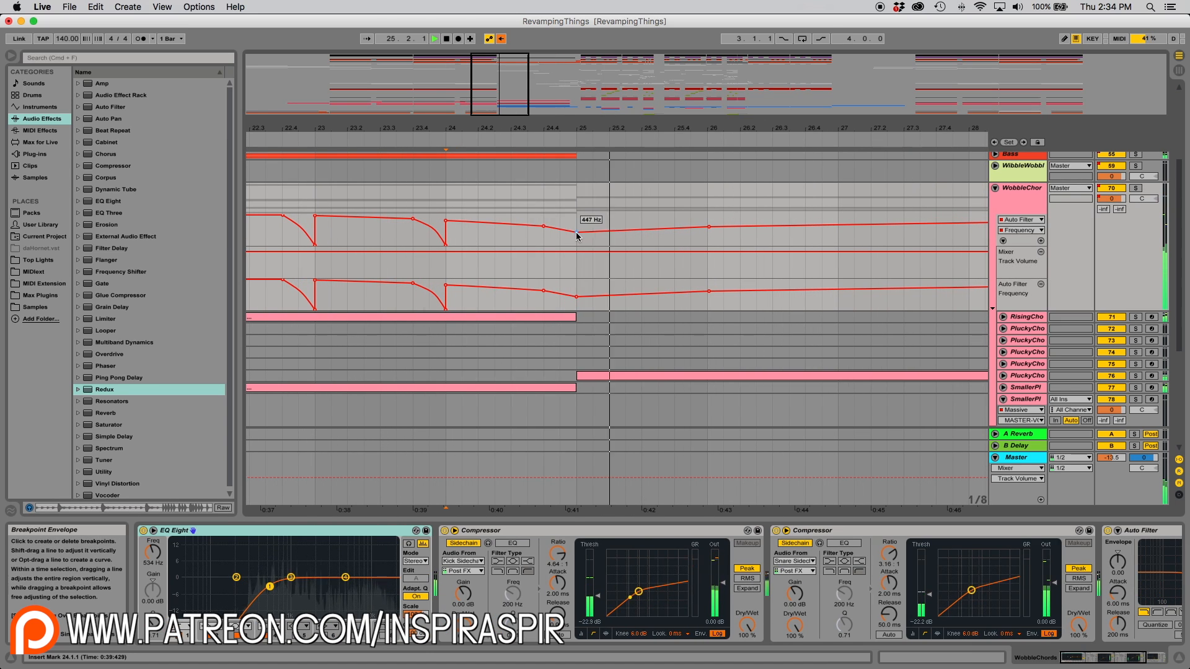
pyautogui.moveTo(924, 129); pyautogui.dragTo(924, 87)
pyautogui.click(995, 188)
pyautogui.press('space')
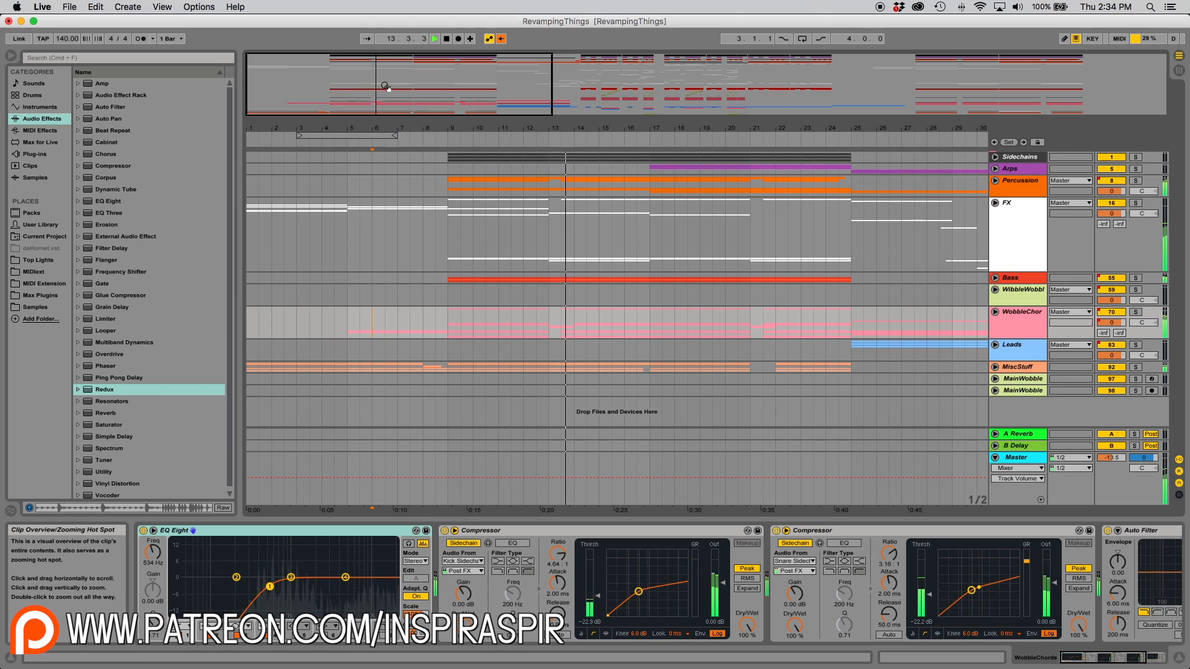
# Delete the WobbleChords filter dips at bars 18 through 24, leaving one gradual fall into bar 25.
pyautogui.hscroll(5, 537, 229)
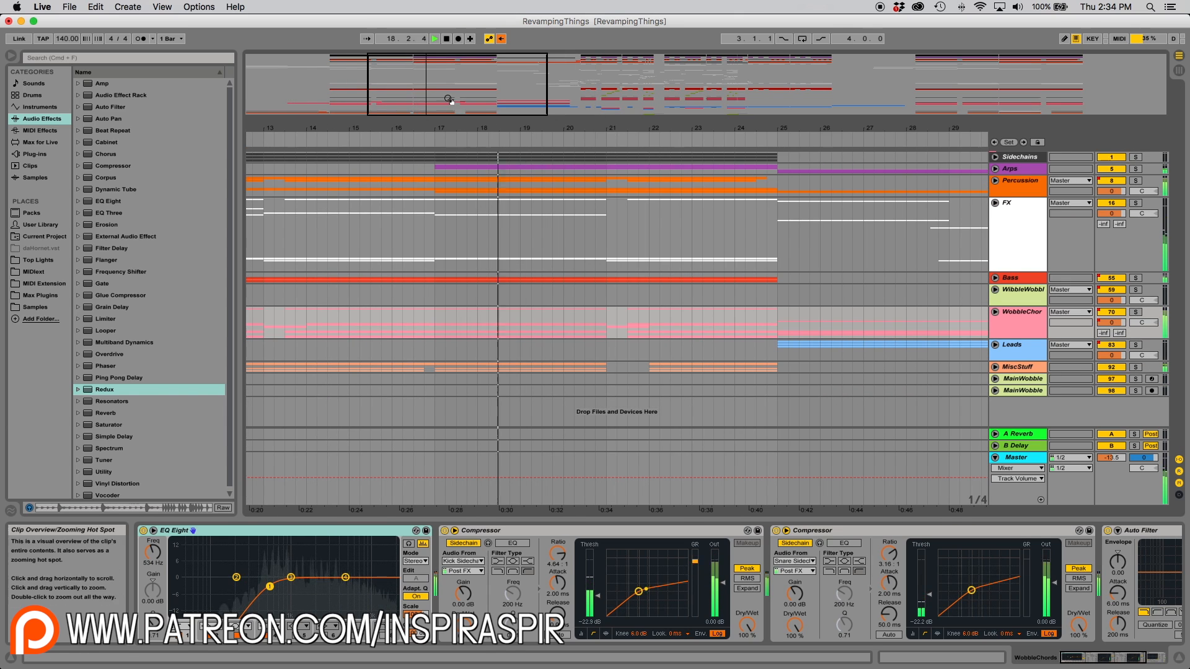
pyautogui.click(436, 216)
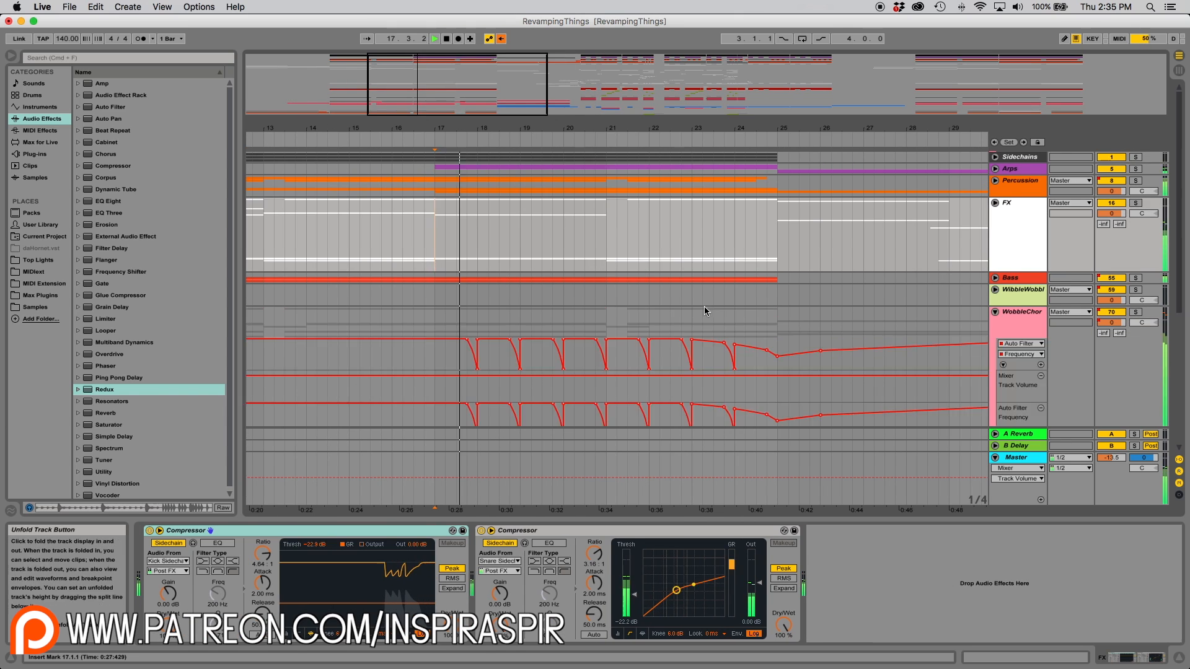
pyautogui.click(478, 358)
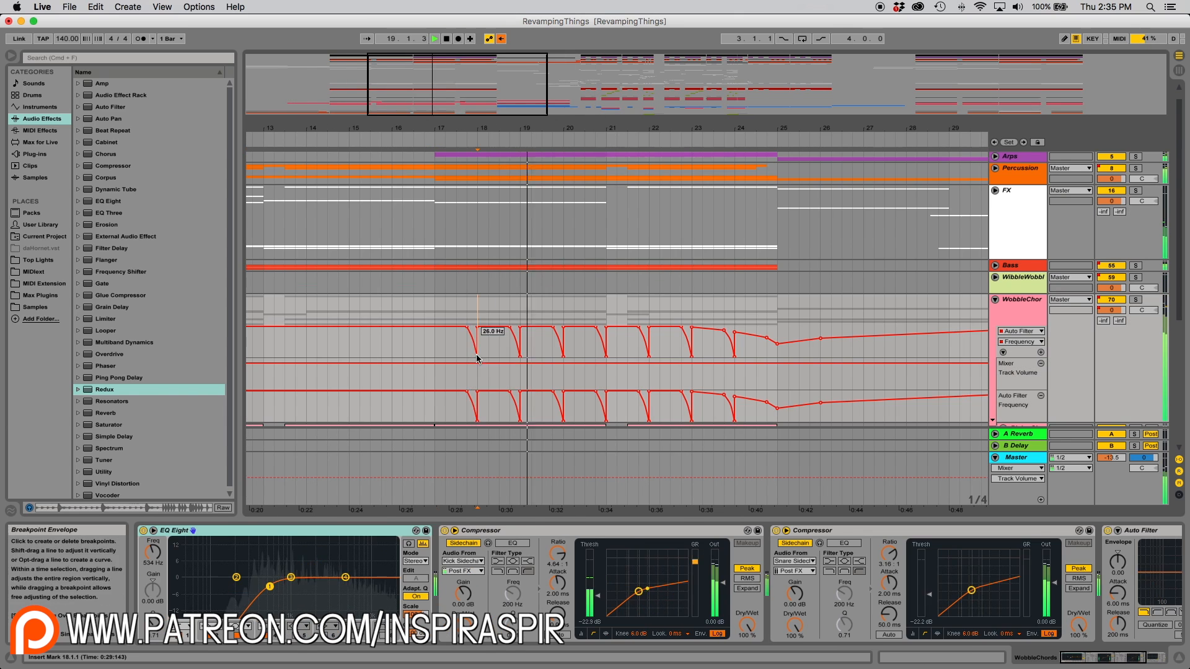
pyautogui.click(519, 327)
pyautogui.click(510, 326)
pyautogui.click(553, 327)
pyautogui.click(563, 328)
pyautogui.click(564, 356)
pyautogui.click(596, 328)
pyautogui.click(606, 327)
pyautogui.click(606, 356)
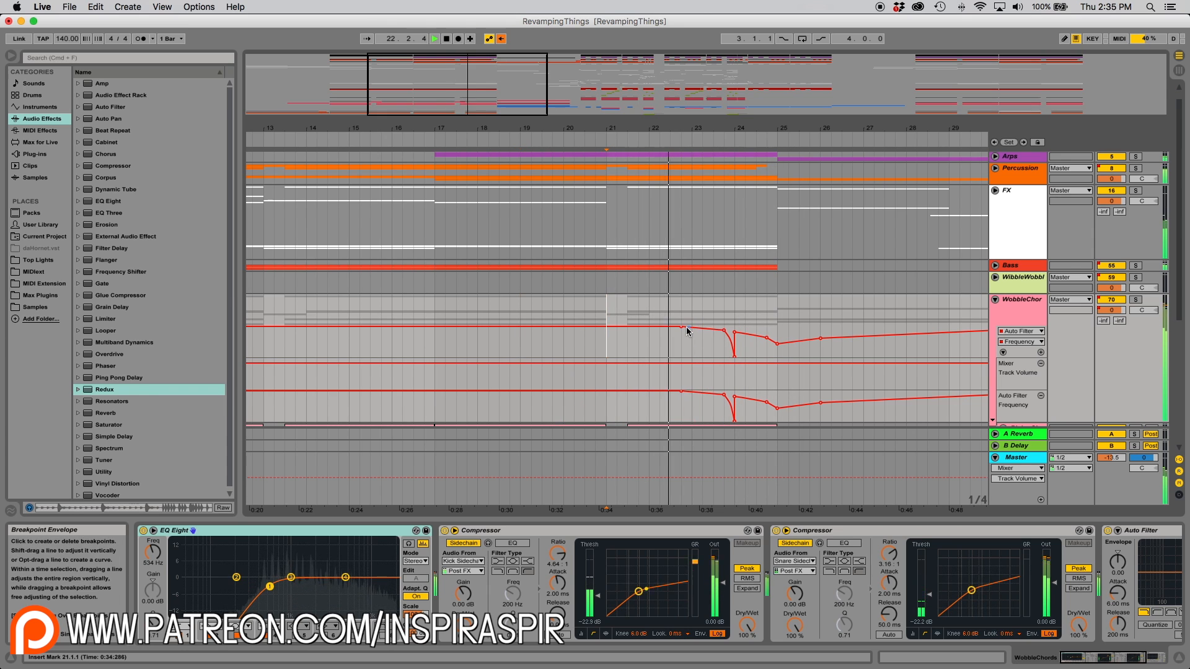
pyautogui.moveTo(728, 335); pyautogui.dragTo(731, 326)
pyautogui.click(735, 311)
# Solo the MiscStuff group to hear how it ends into bar 25, examine its effect chain, and unsolo it.
pyautogui.press('-')
pyautogui.press('-')
pyautogui.hscroll(2, 1016, 335)
pyautogui.scroll(-6, 1017, 335)
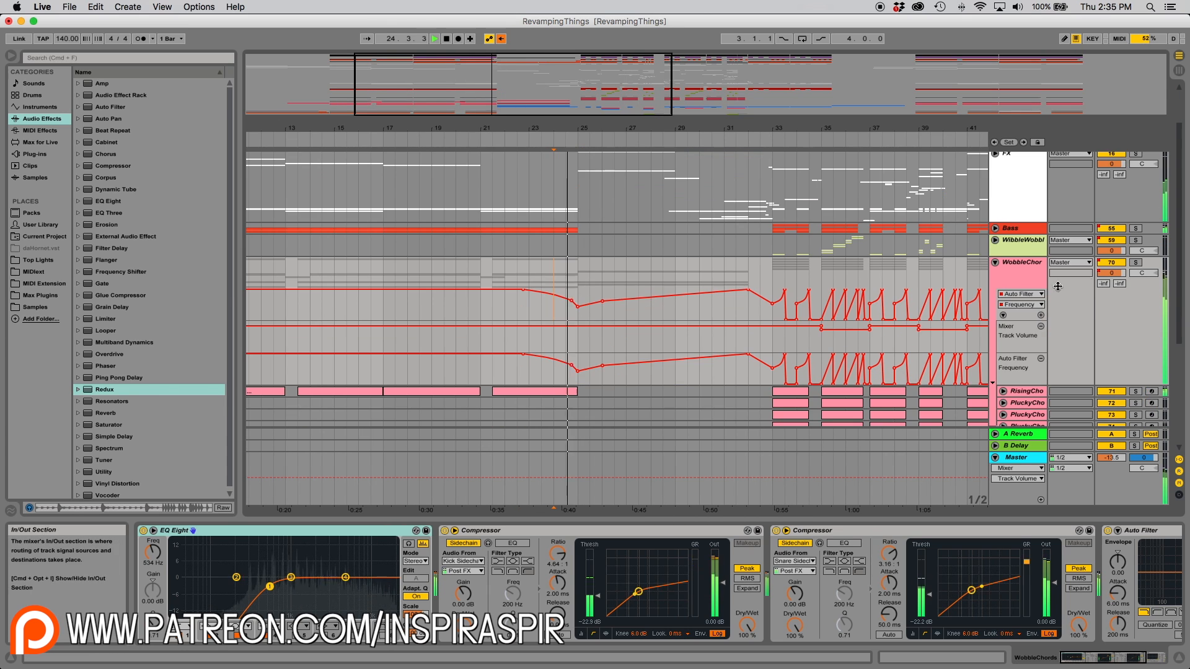
pyautogui.click(1135, 398)
pyautogui.hscroll(5, 834, 568)
pyautogui.hscroll(-5, 835, 568)
pyautogui.hscroll(5, 930, 577)
pyautogui.hscroll(-5, 930, 576)
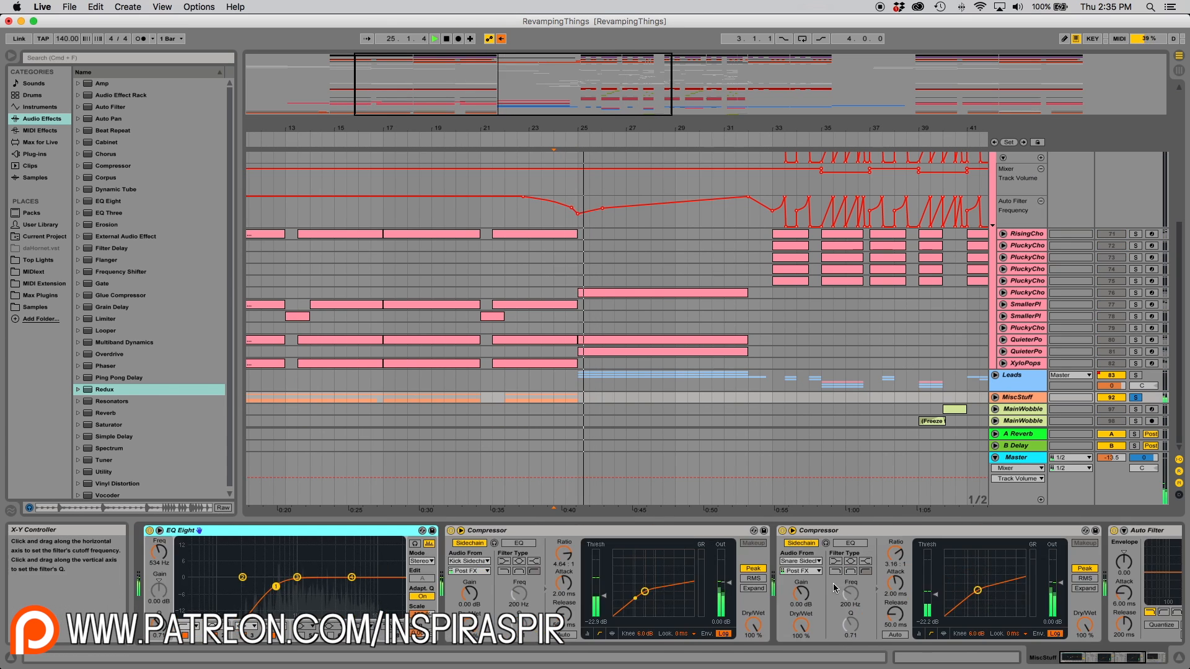
pyautogui.click(1136, 398)
# Insert a Reverb before Auto Filter on the MiscStuff group, with decay time 620 ms and dry/wet 16 %.
pyautogui.moveTo(106, 414); pyautogui.dragTo(1073, 573)
pyautogui.hscroll(5, 1072, 573)
pyautogui.press('space')
pyautogui.press('space')
pyautogui.moveTo(849, 626); pyautogui.dragTo(849, 643)
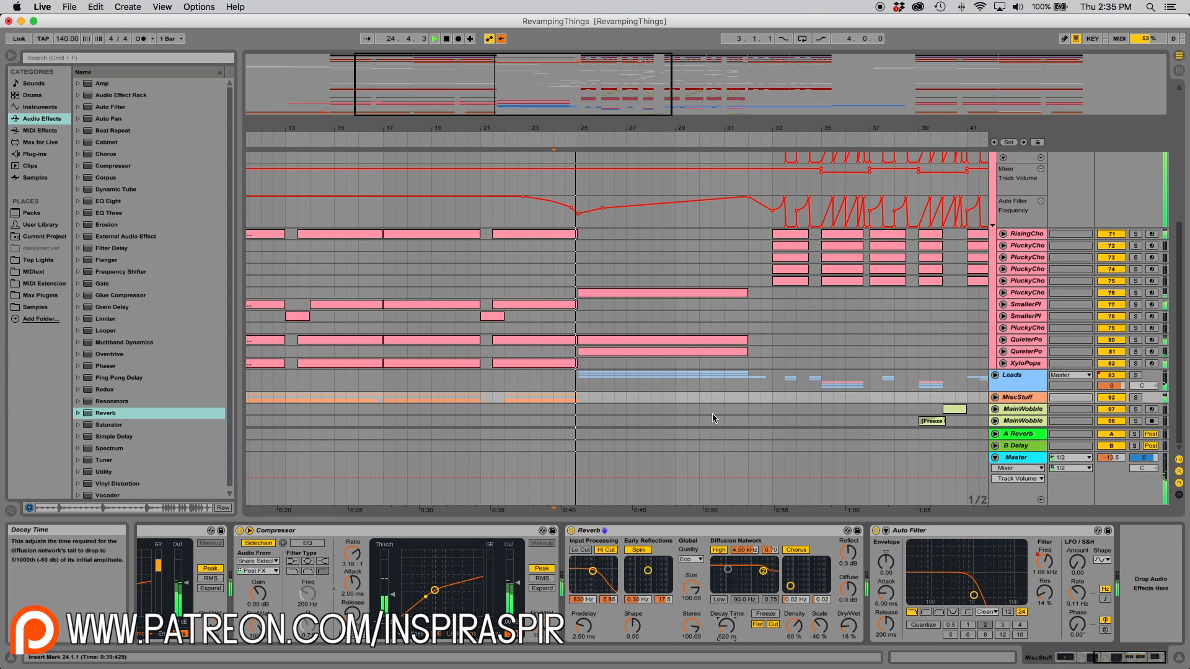
# Automate the MiscStuff Reverb's decay time and dry/wet to rise from about beat 24.3 to bar 25, checking it in solo.
pyautogui.click(721, 627)
pyautogui.click(567, 349)
pyautogui.moveTo(578, 349); pyautogui.dragTo(577, 343)
pyautogui.click(848, 626)
pyautogui.click(566, 350)
pyautogui.moveTo(600, 129); pyautogui.dragTo(600, 152)
pyautogui.click(1136, 320)
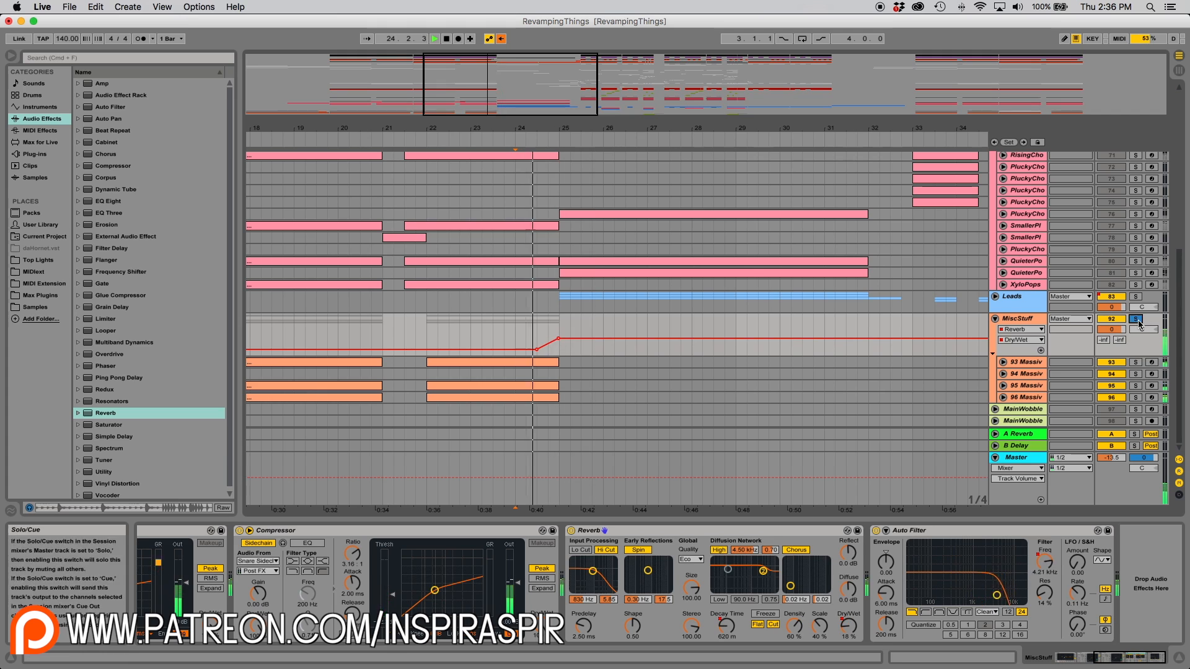
pyautogui.click(1136, 319)
# Drop the MiscStuff Reverb's dry/wet and decay time automation back to their base levels at bar 33.
pyautogui.moveTo(700, 129); pyautogui.dragTo(568, 121)
pyautogui.hscroll(4, 568, 292)
pyautogui.click(611, 338)
pyautogui.moveTo(621, 338); pyautogui.dragTo(613, 344)
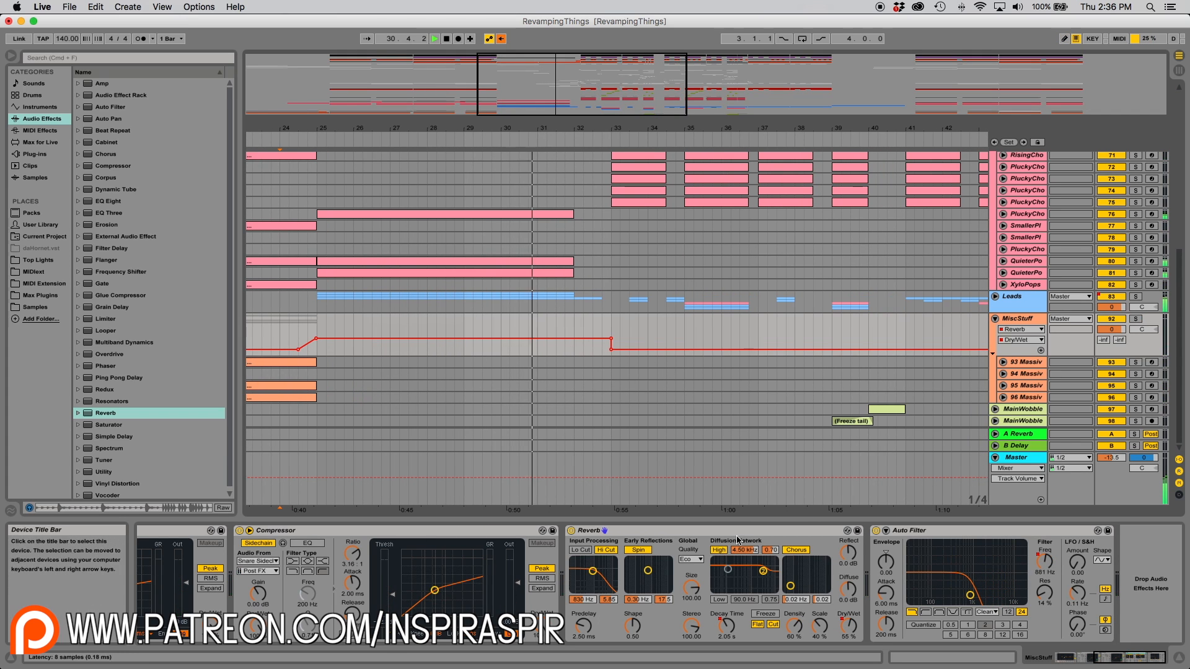
pyautogui.click(727, 626)
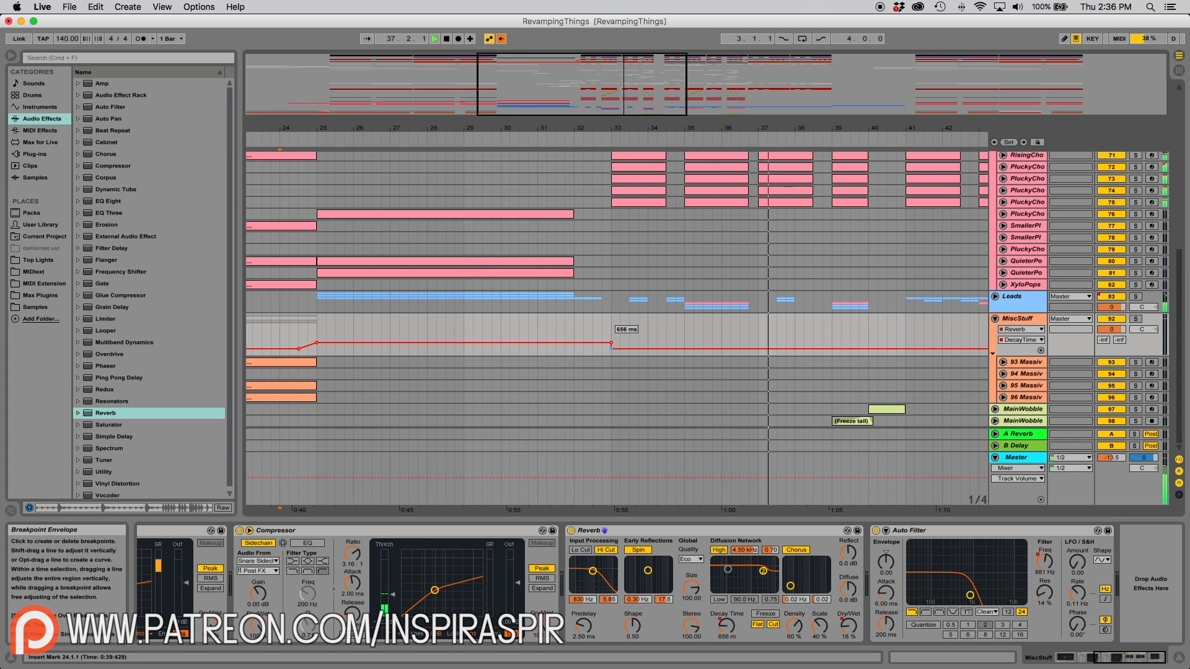